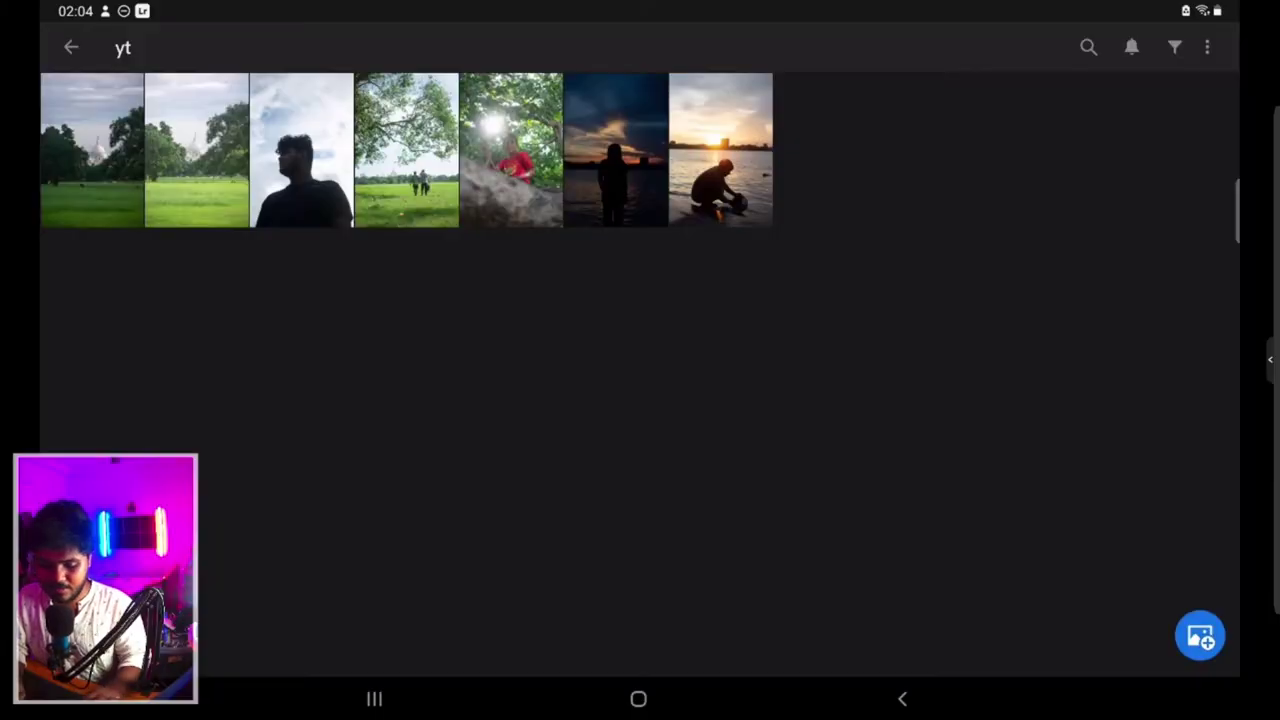
- Open the river sunset silhouette photo, zoom in to inspect it, then fit it to view
left_click(720, 150)
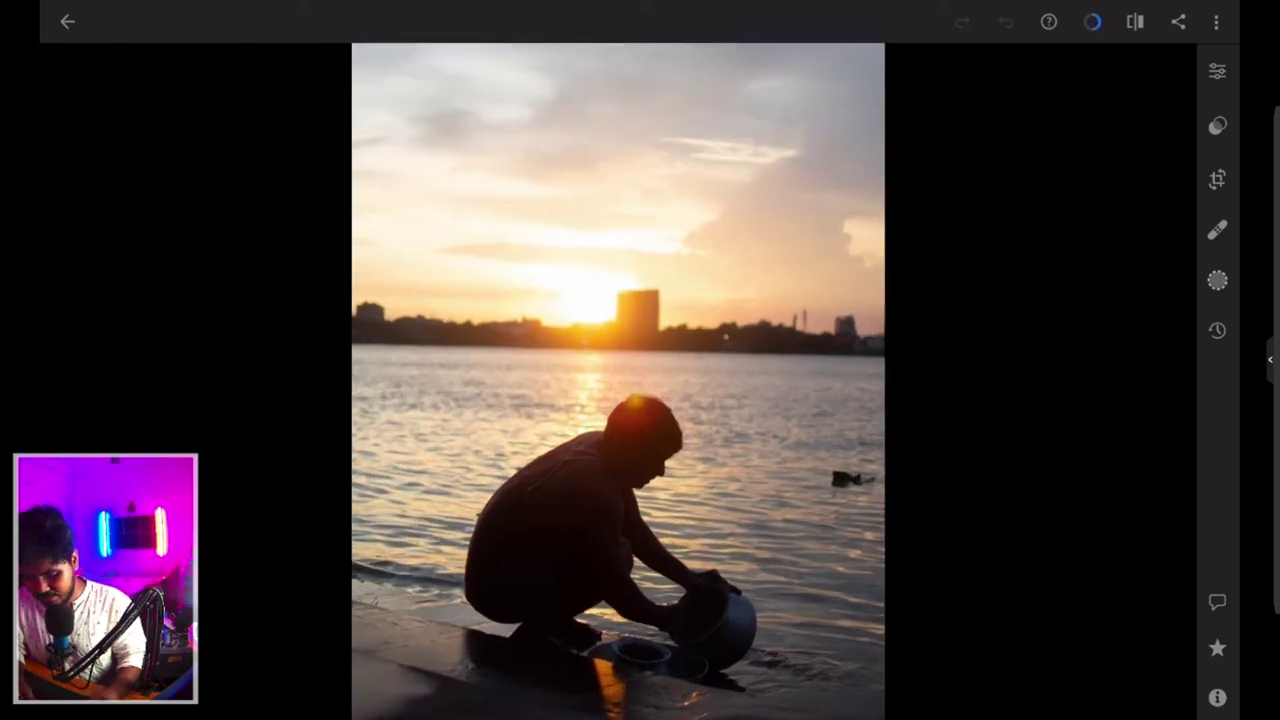
scroll(618, 380, "up", 3)
scroll(618, 380, "down", 2)
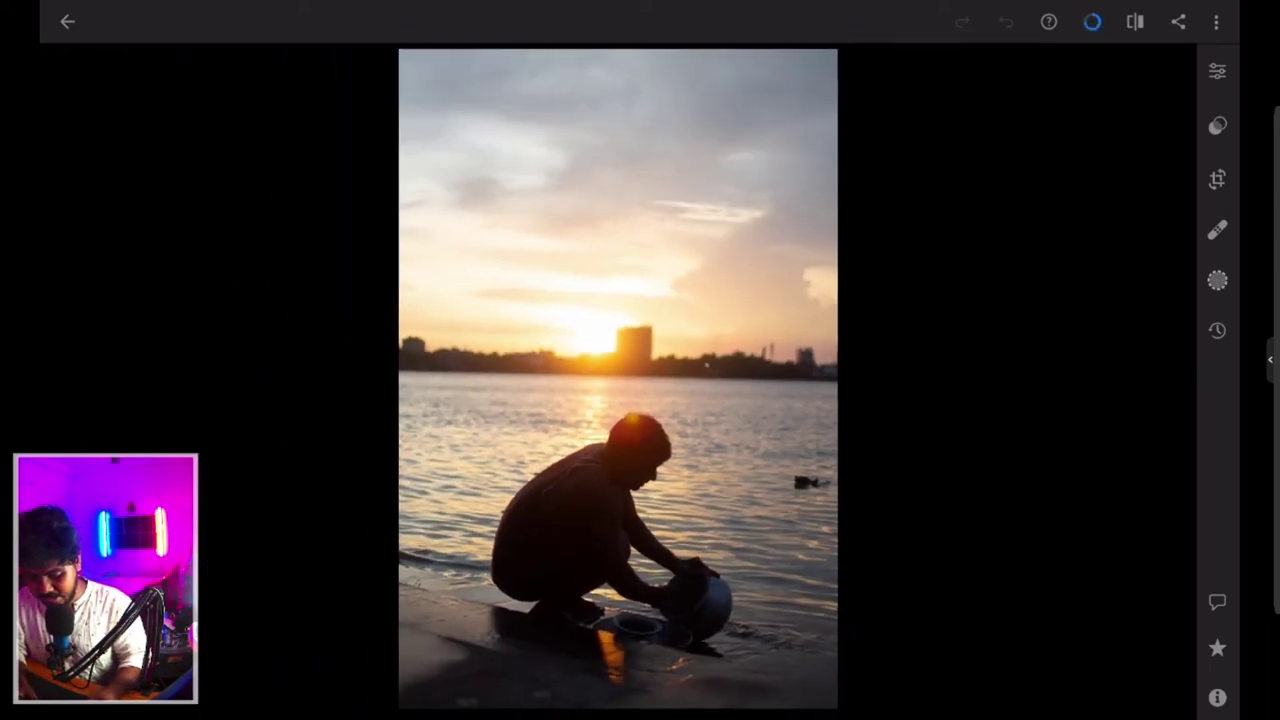
scroll(625, 411, "up", 2)
scroll(625, 411, "up", 1)
scroll(625, 411, "up", 2)
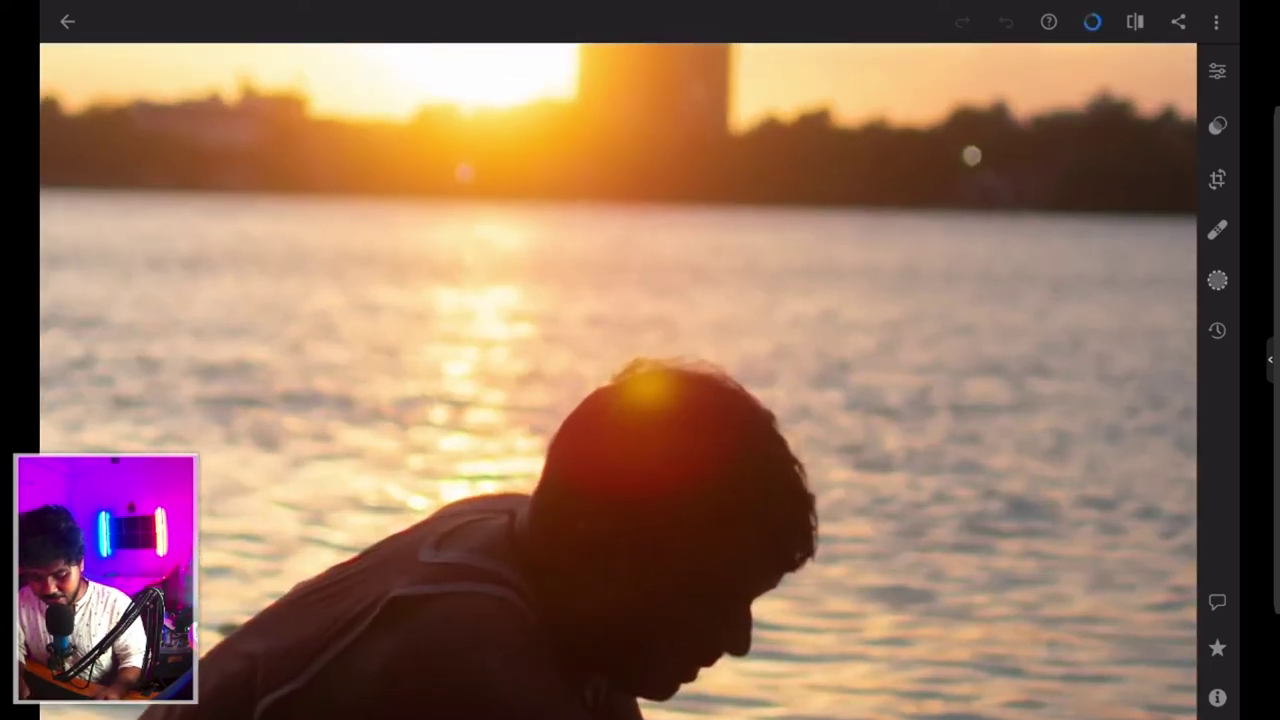
scroll(625, 411, "down", 2)
scroll(625, 411, "down", 3)
key("Right")
key("Right")
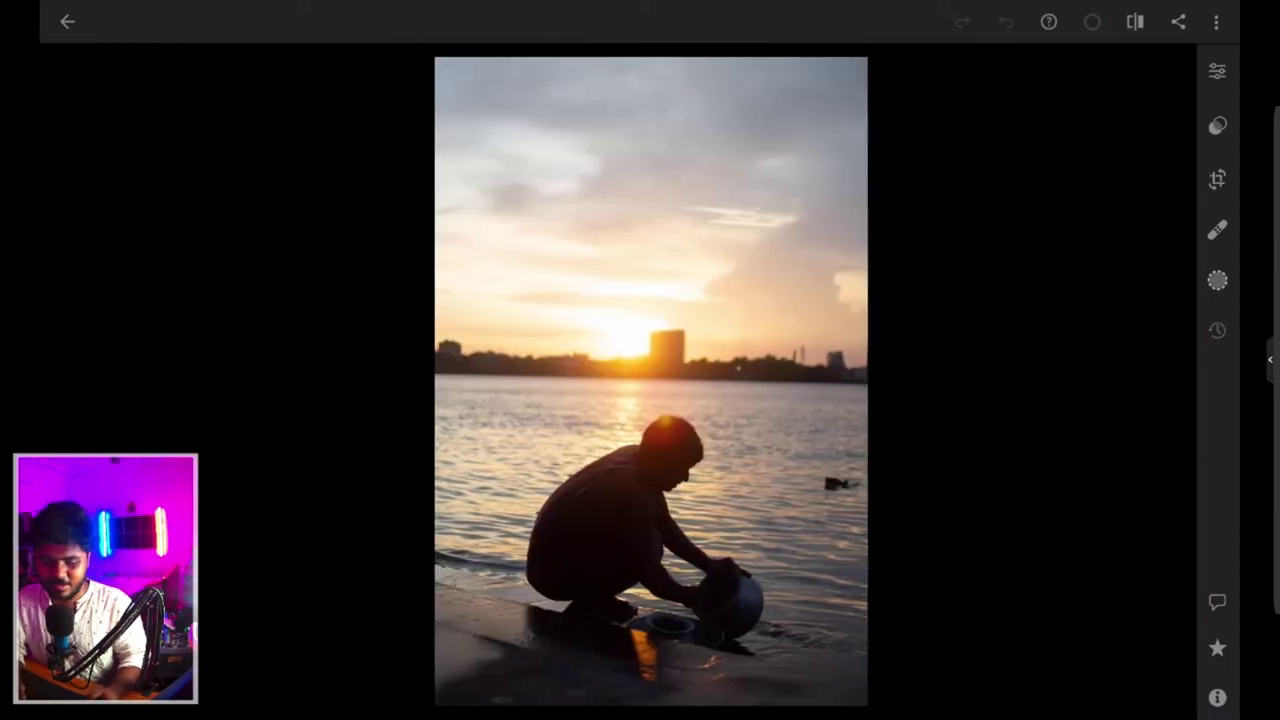
- Re-inspect the photo zoomed in, then enter crop mode, auto-straightened to -1.39°
scroll(622, 388, "up", 2)
scroll(622, 388, "up", 2)
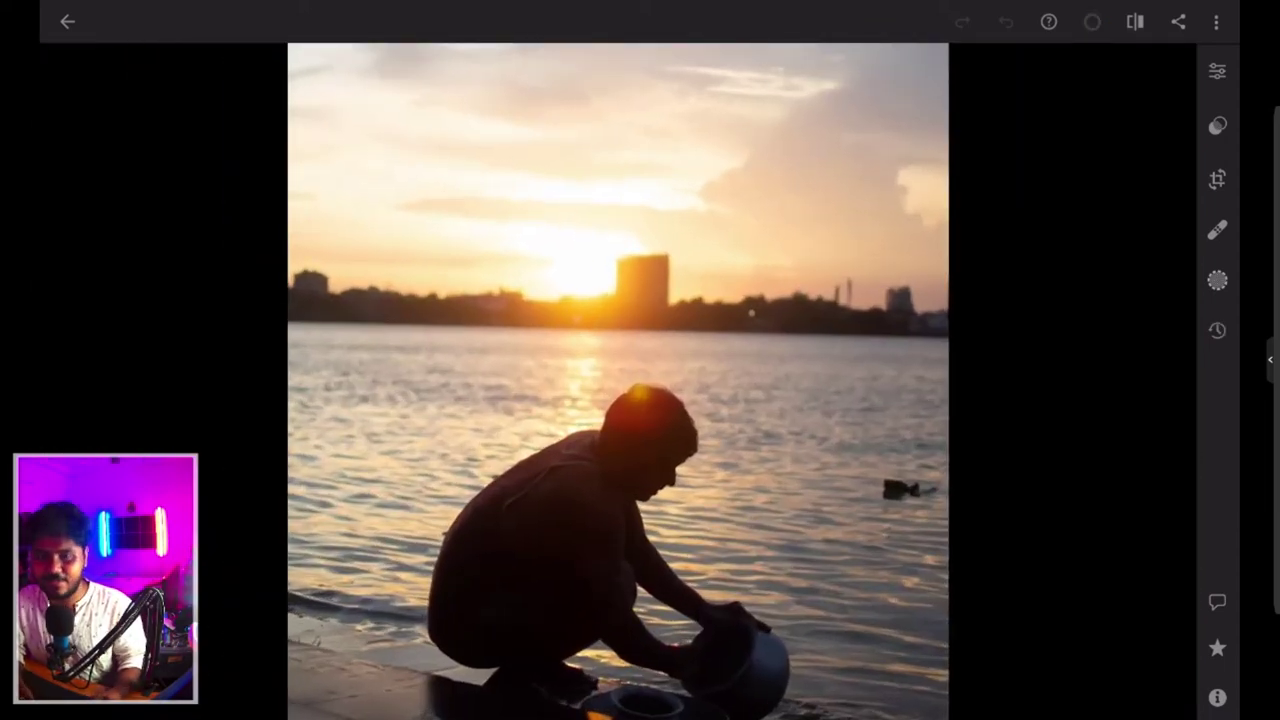
scroll(622, 388, "down", 1)
scroll(622, 388, "up", 1)
scroll(618, 380, "down", 1)
scroll(618, 380, "down", 2)
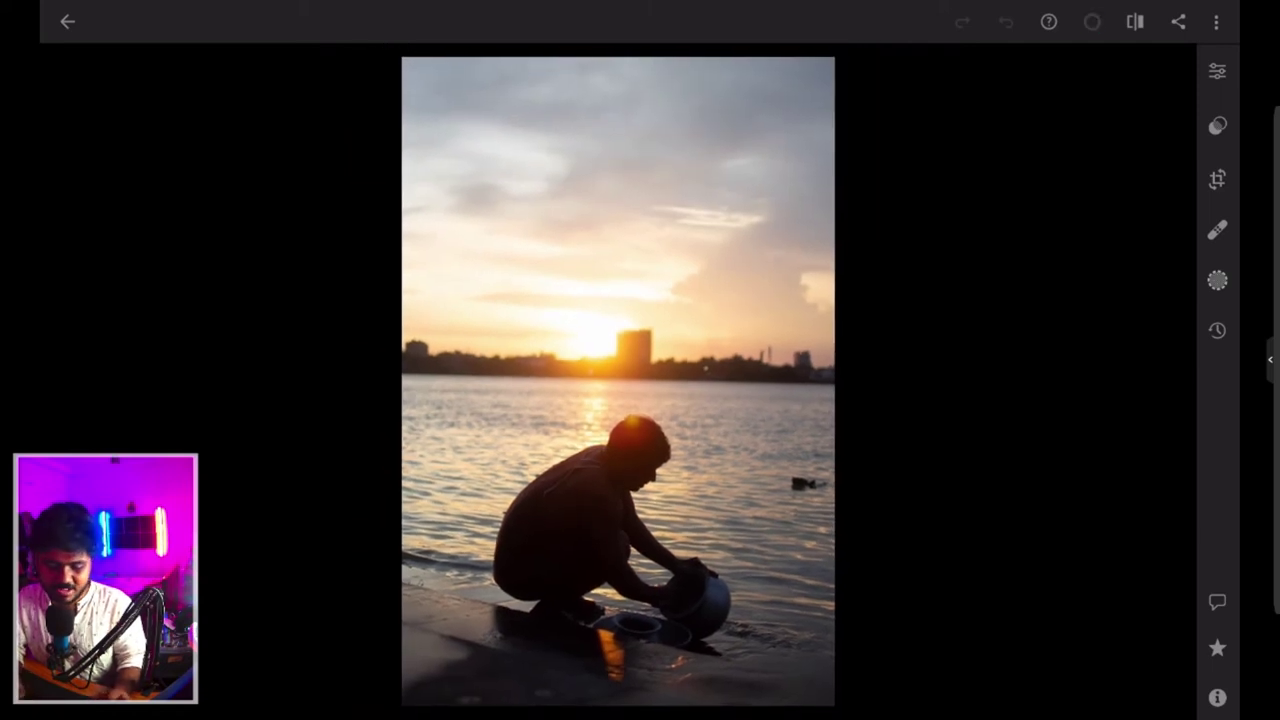
key("c")
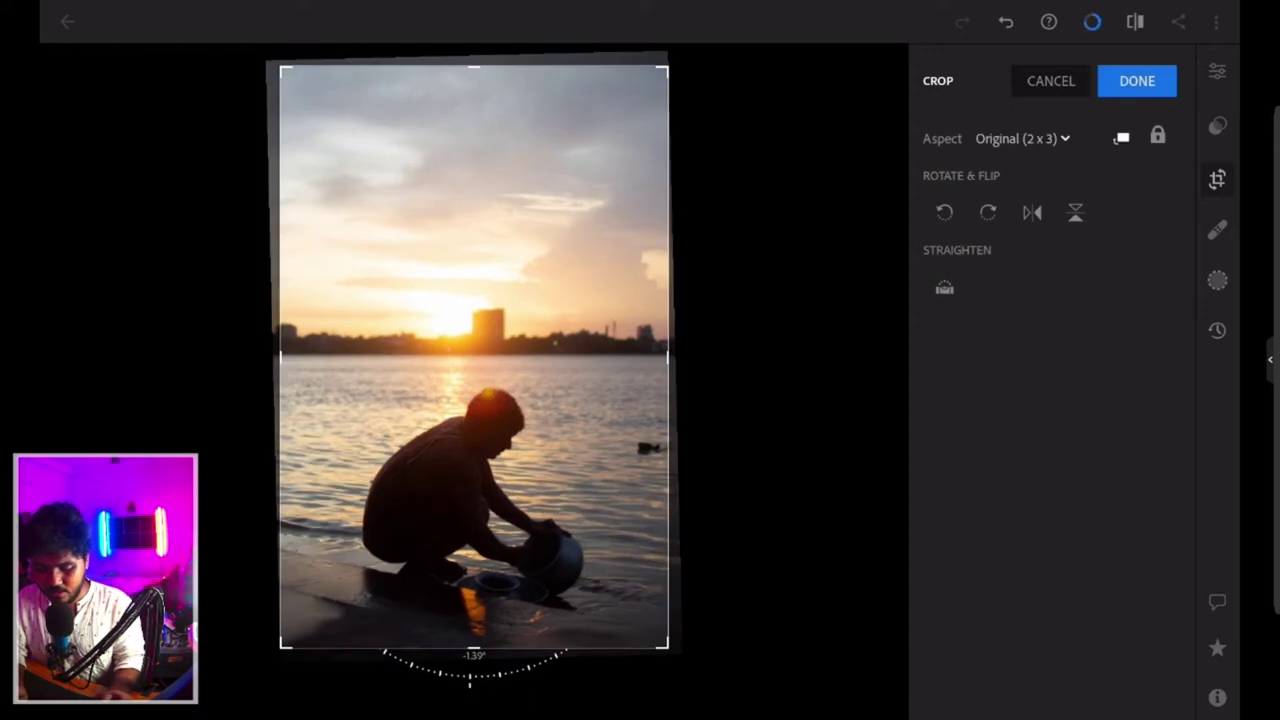
- Straighten the river photo to a 0.38° tilt so the horizon is level
key("Return")
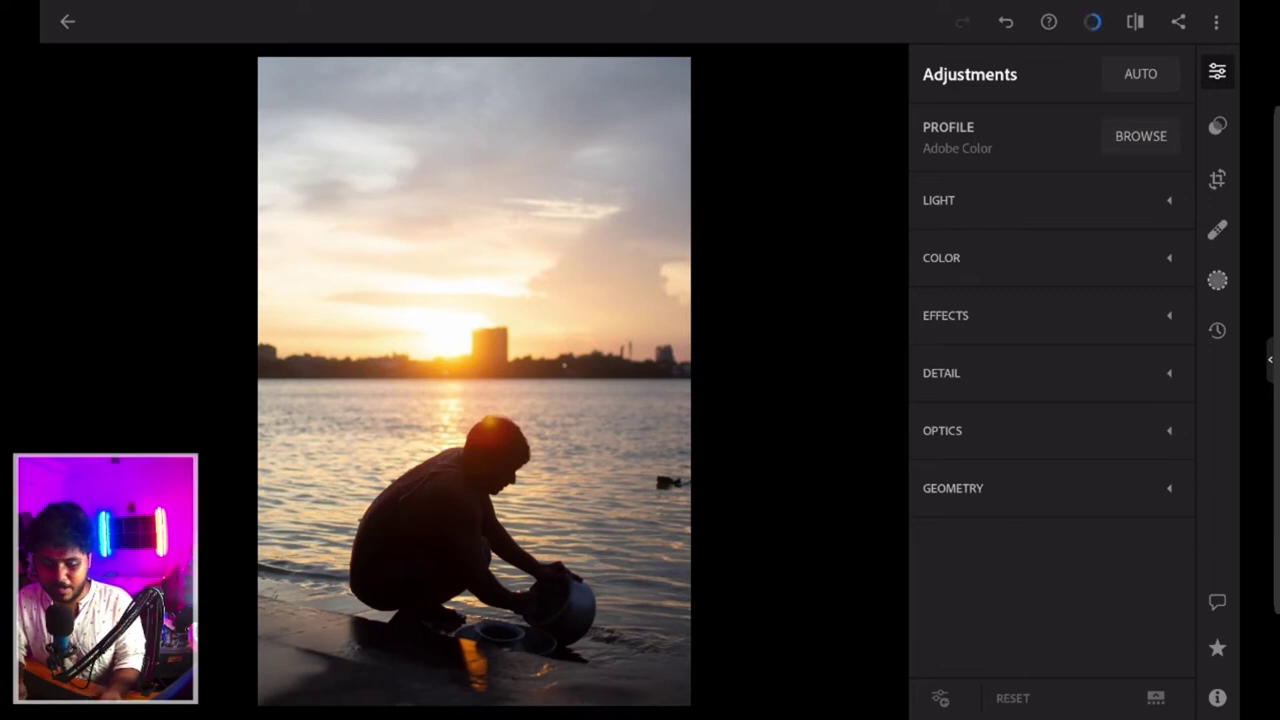
key("c")
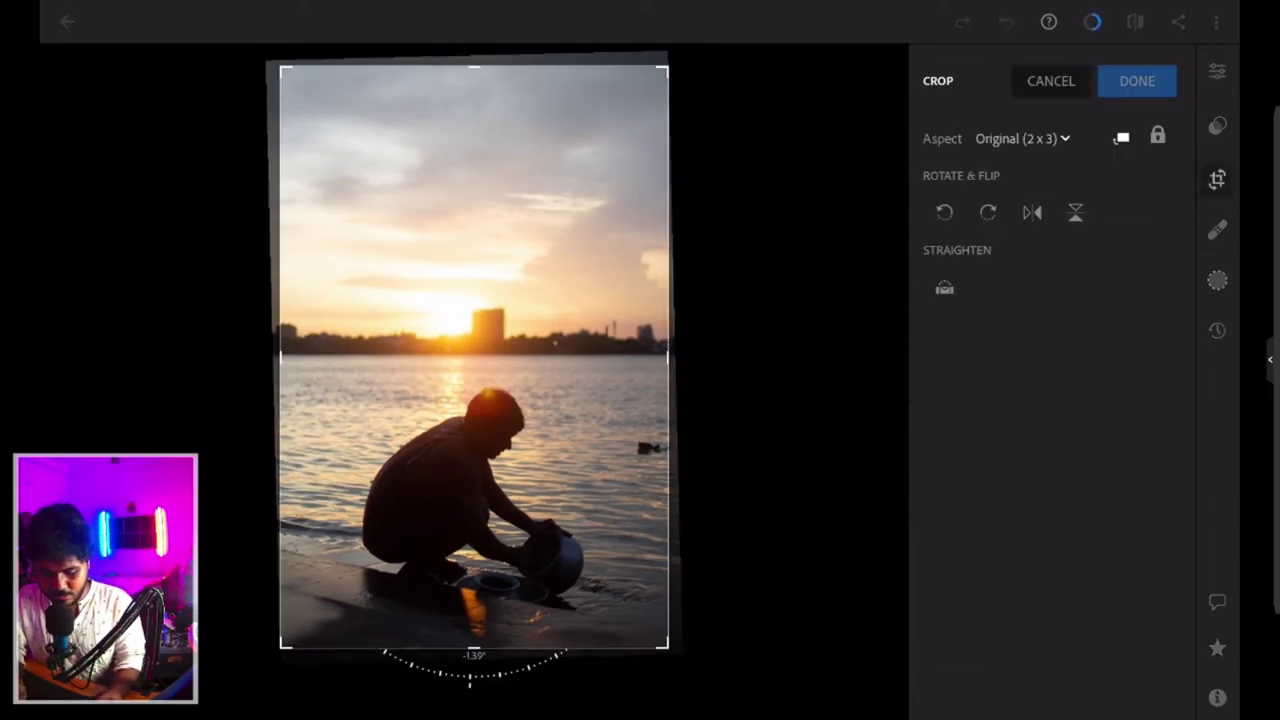
left_click_drag(475, 665, 440, 665)
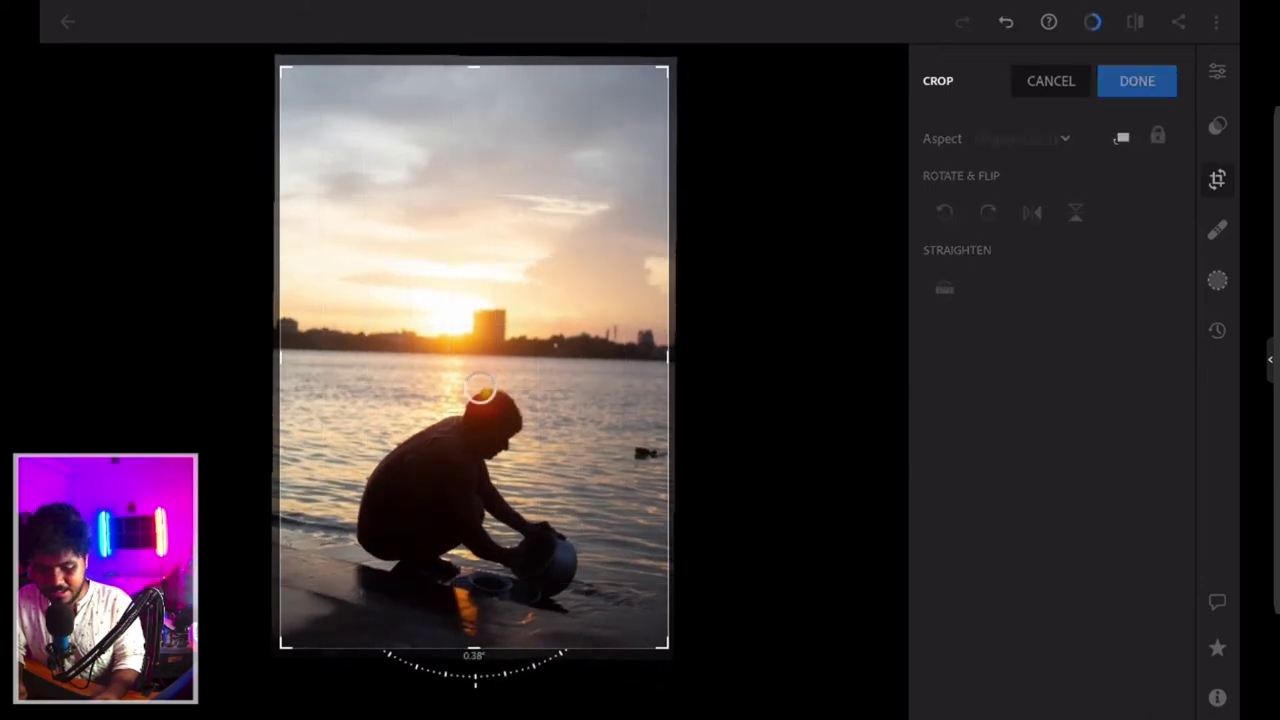
key("Return")
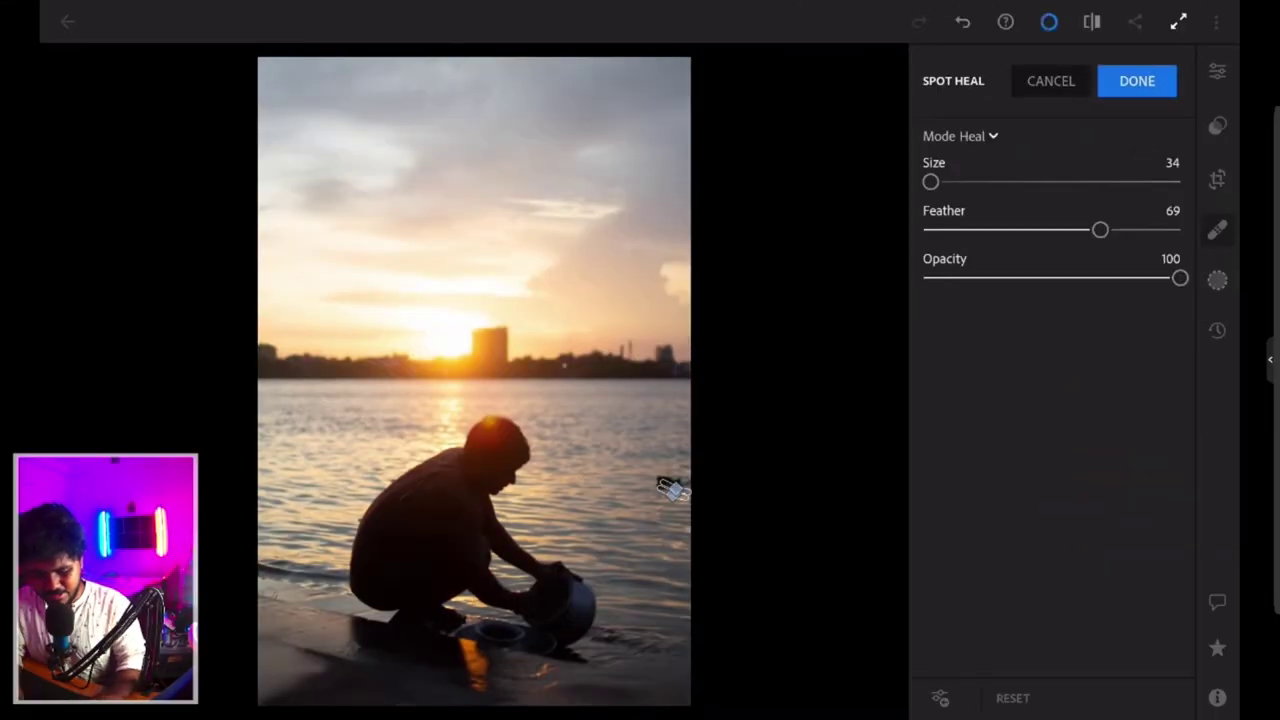
- Spot-heal away the dark object in the water with a brush size of about 82
key("ctrl+z")
mouse_move(930, 181)
left_mouse_down()
mouse_move(1008, 181)
mouse_move(987, 181)
left_mouse_up()
left_click_drag(805, 415, 895, 415)
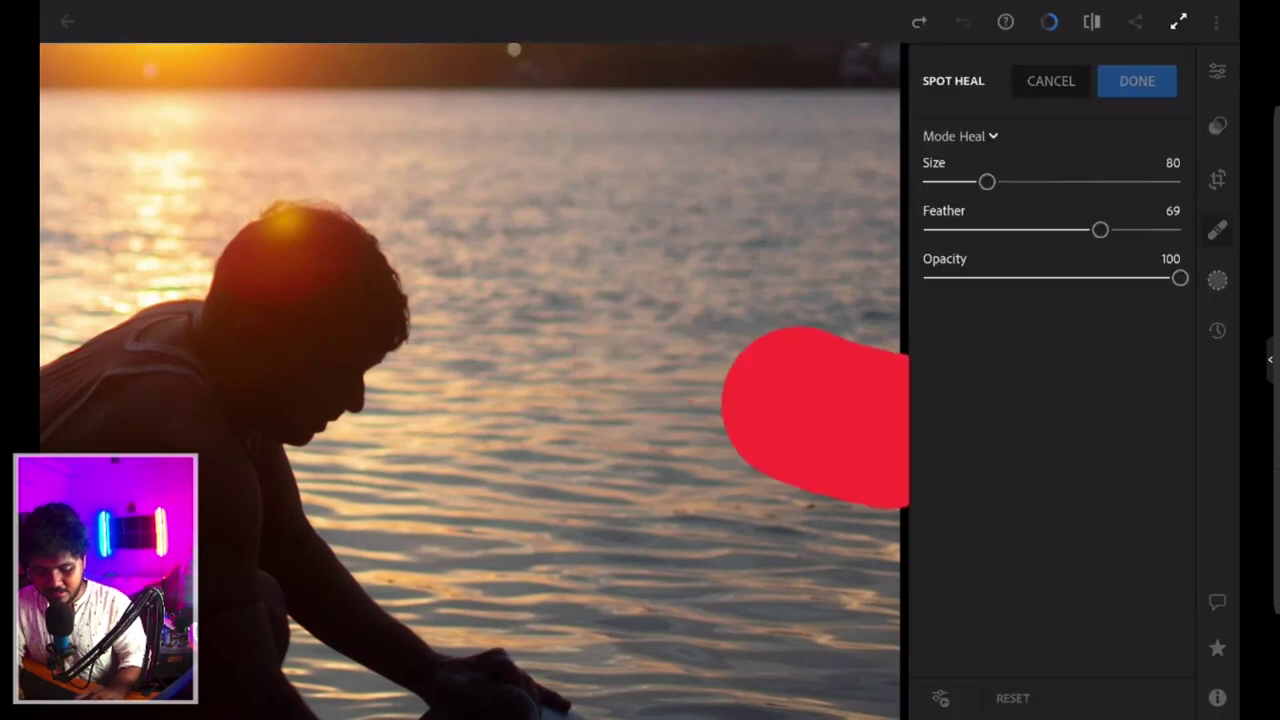
left_click(1137, 80)
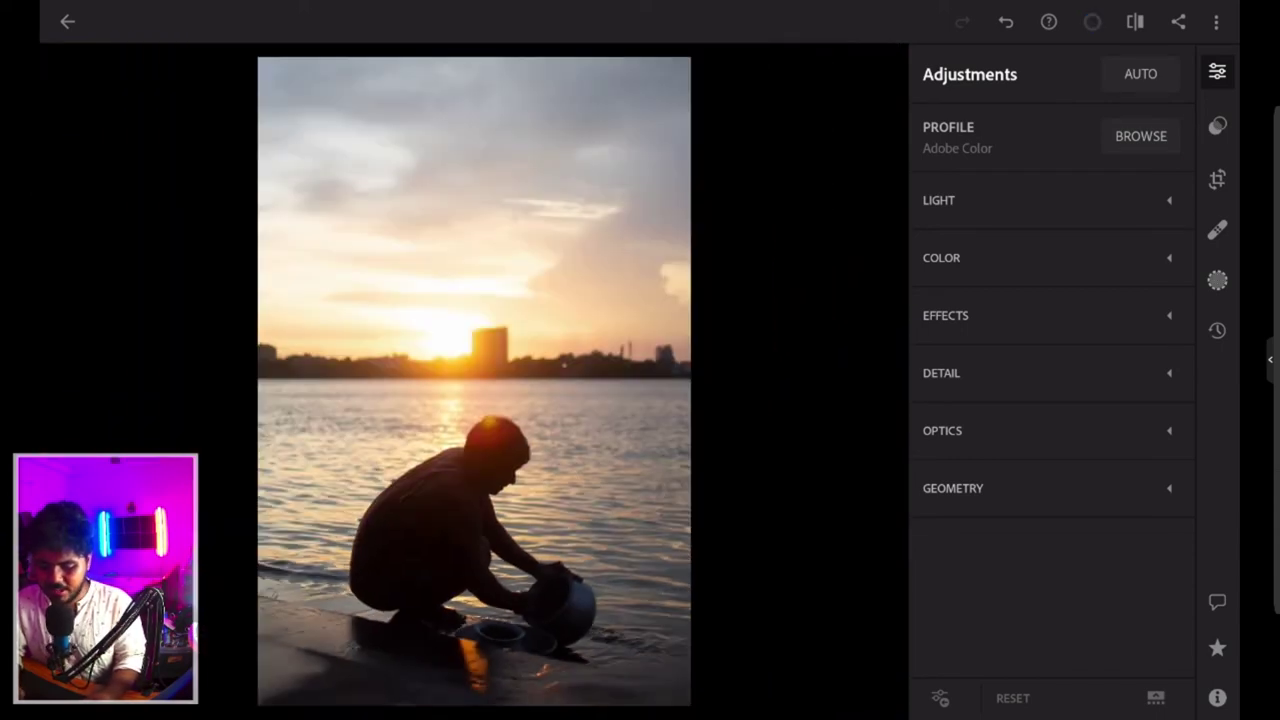
- Lower the photo's exposure to -0.09 EV
left_click(939, 200)
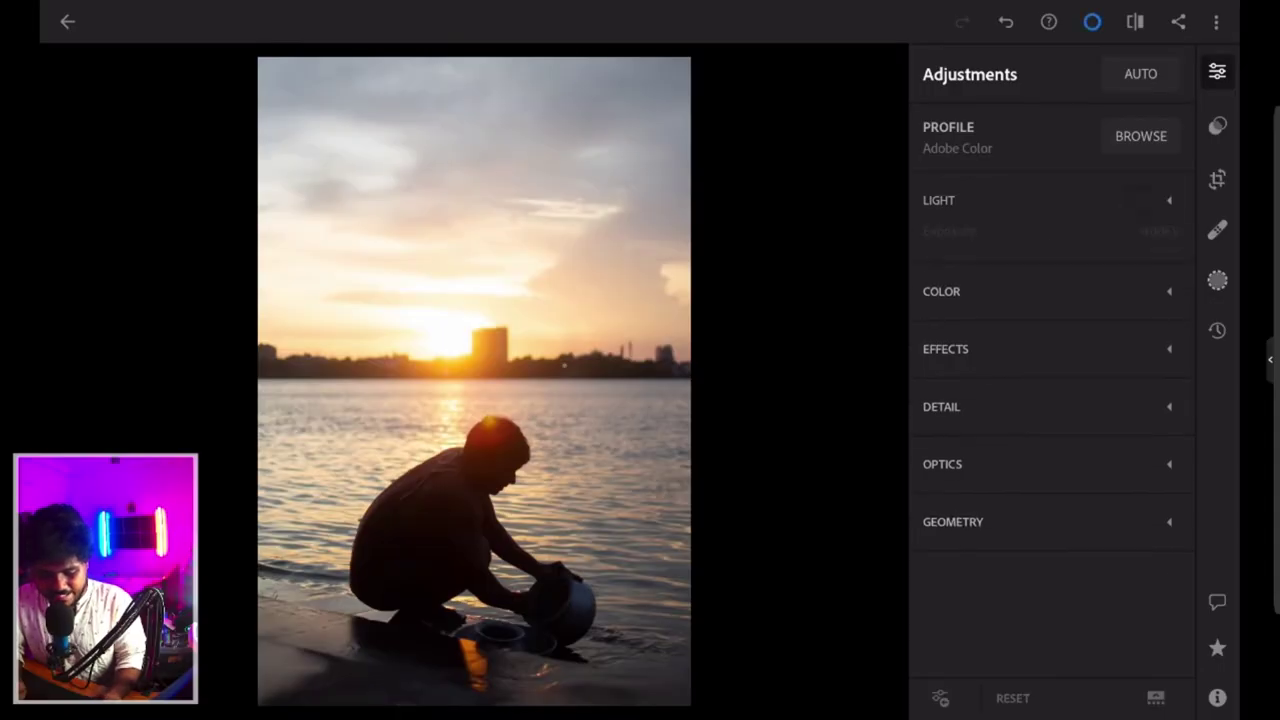
left_click_drag(1051, 250, 1049, 250)
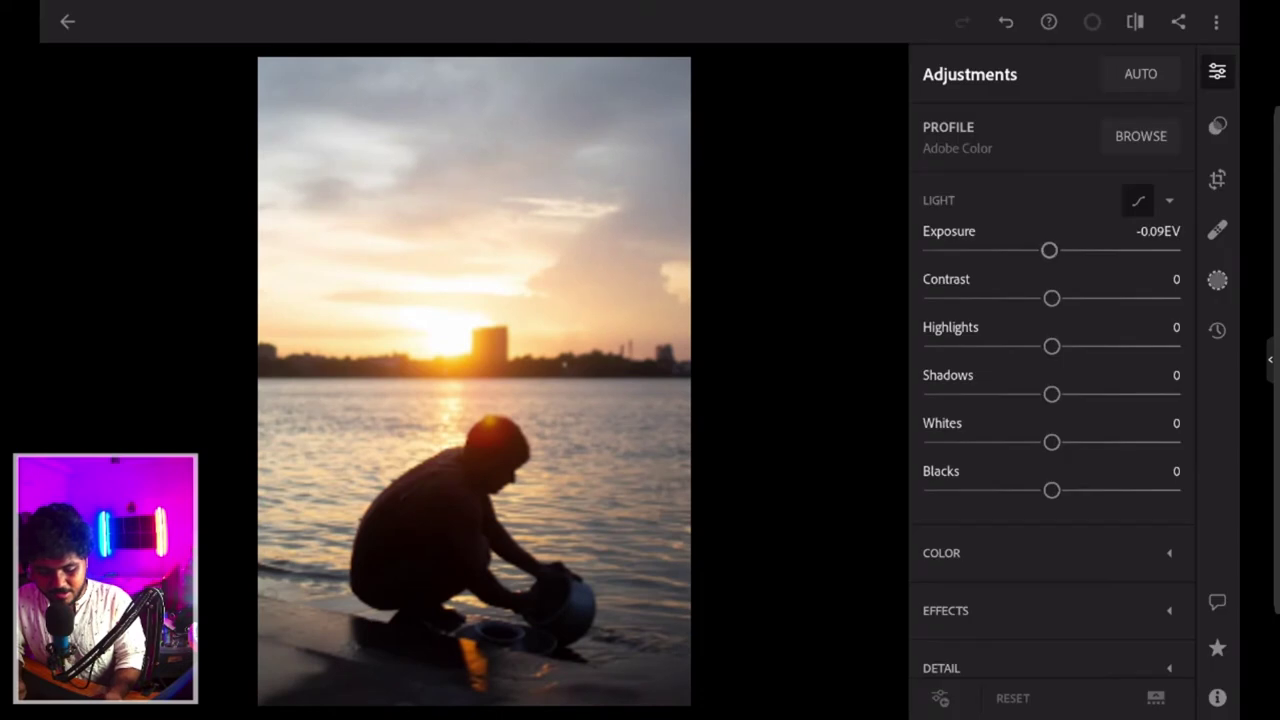
left_click(939, 200)
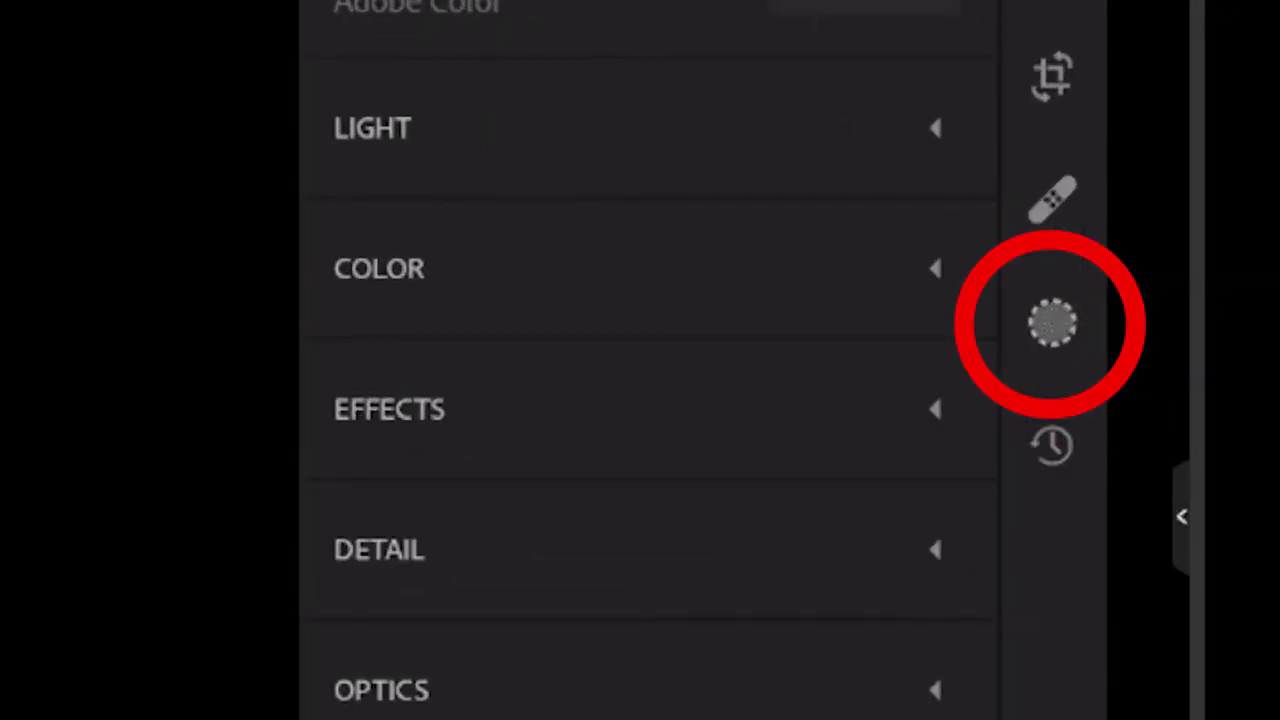
left_click(1052, 323)
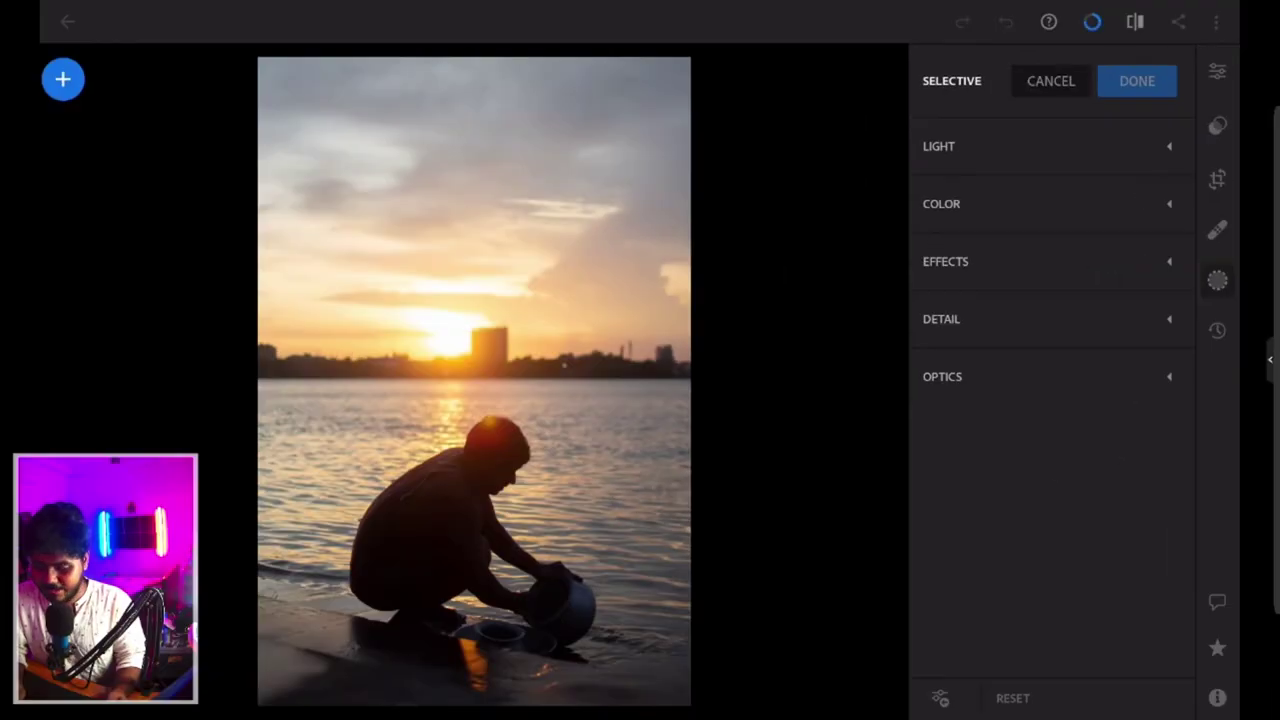
- Add a linear gradient mask running from the sky down to the horizon
left_click(63, 79)
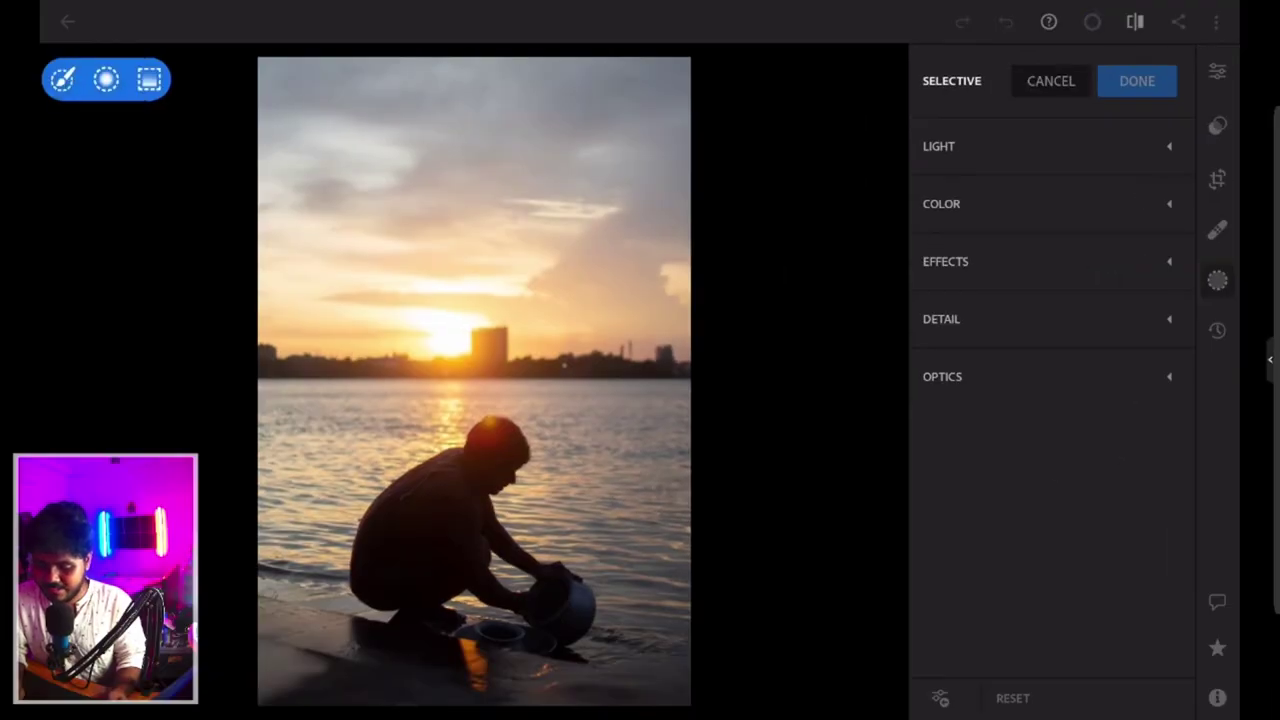
left_click(149, 79)
mouse_move(440, 300)
left_mouse_down()
mouse_move(486, 346)
mouse_move(488, 436)
left_mouse_up()
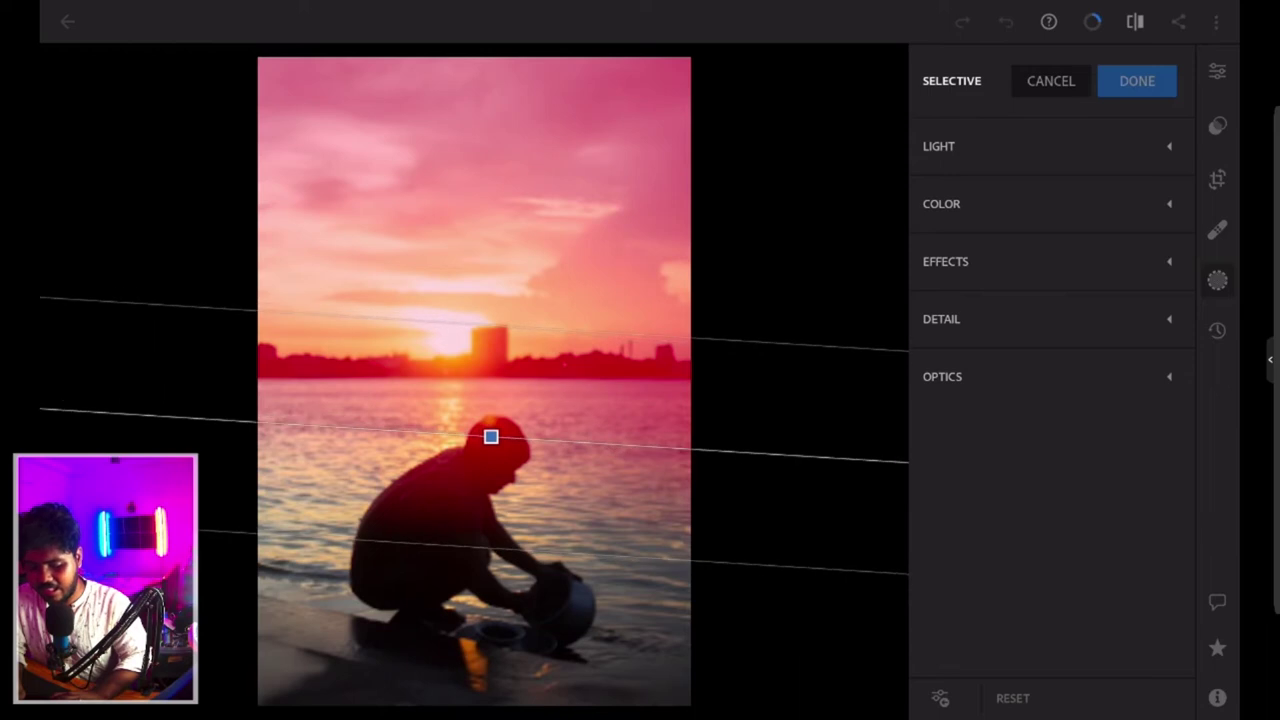
left_click_drag(488, 436, 469, 383)
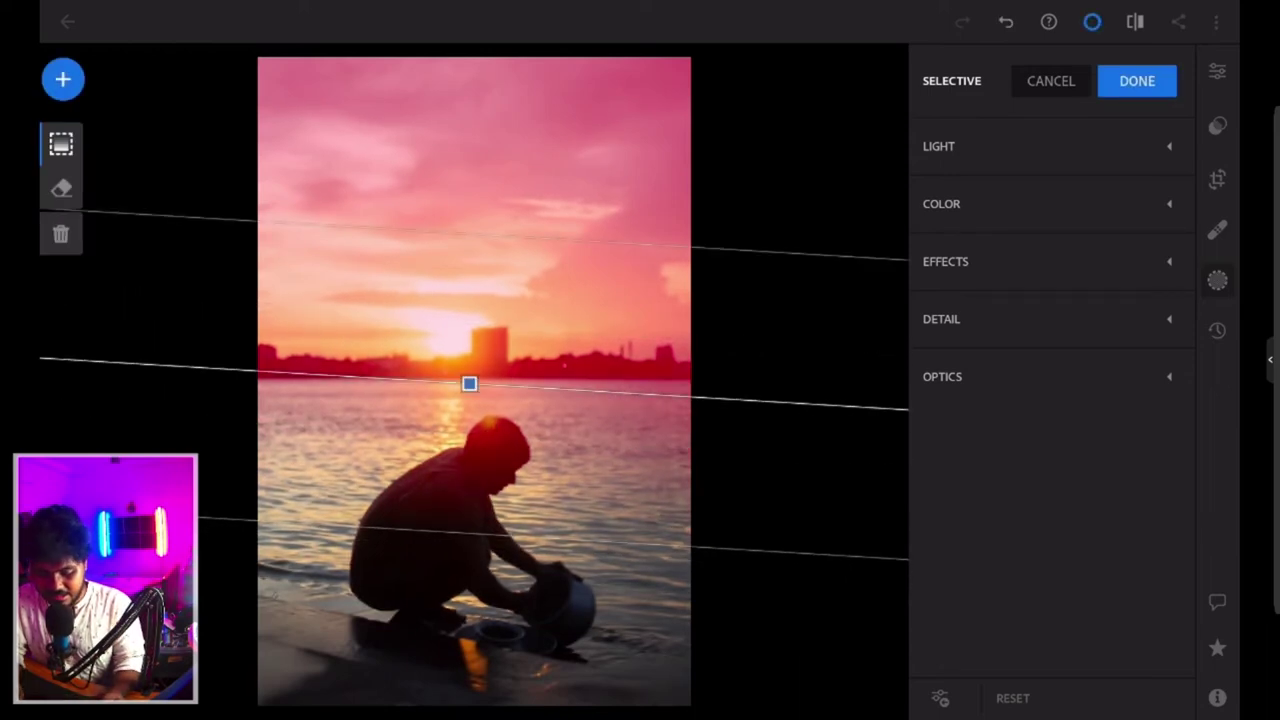
- Give the sky gradient Exposure -0.97, Contrast 22, Shadows -34, Whites 18, Blacks -24
left_click(939, 146)
left_click_drag(1051, 194, 1020, 196)
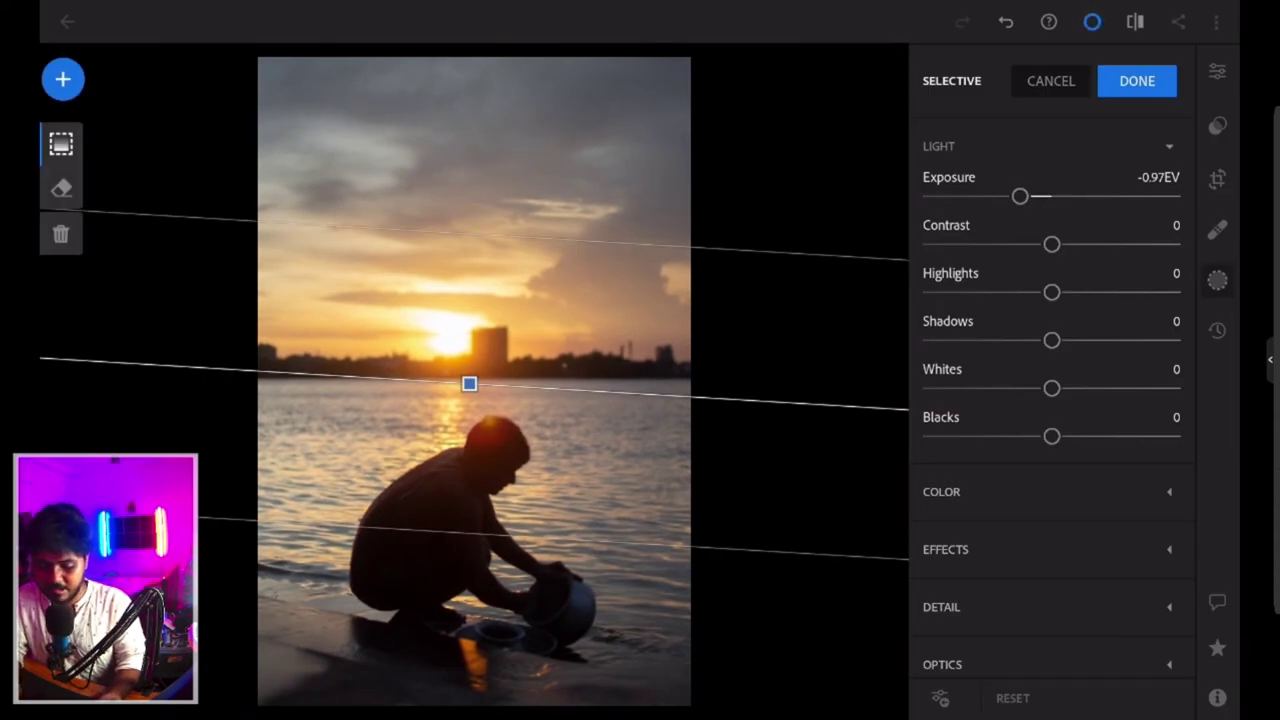
left_click_drag(1051, 244, 1097, 244)
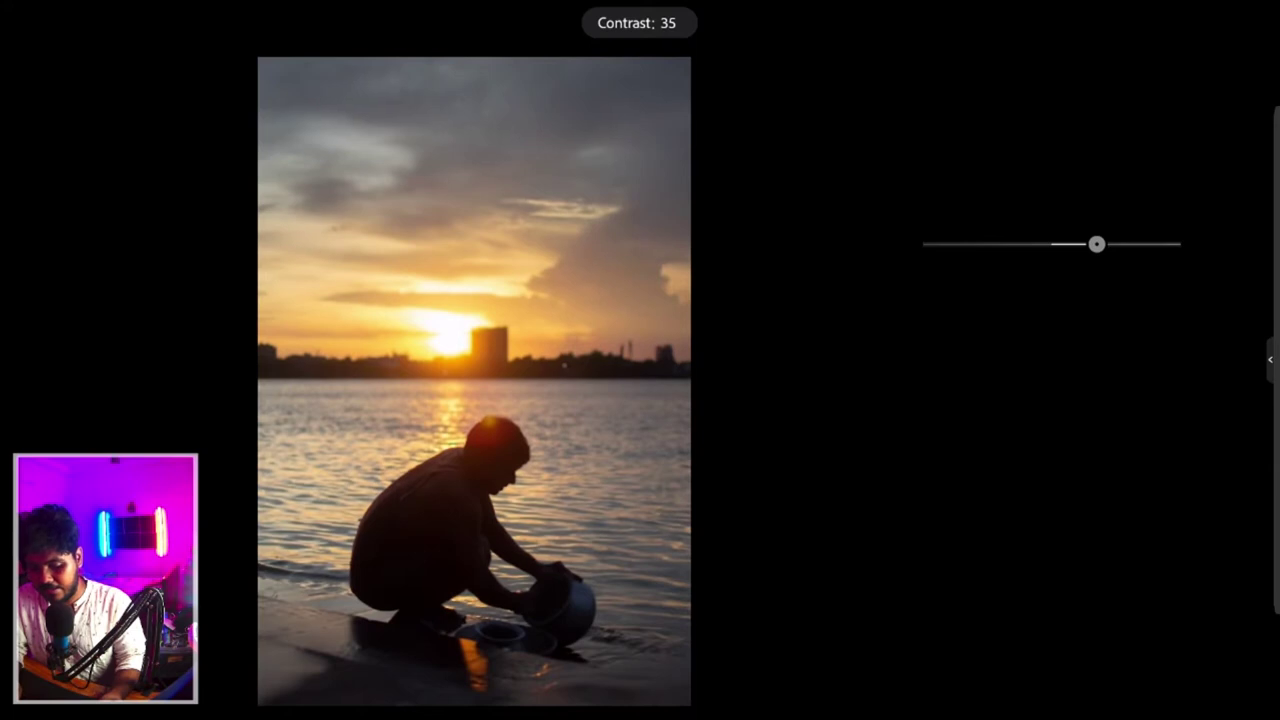
mouse_move(1090, 244)
left_mouse_down()
mouse_move(1068, 244)
mouse_move(1080, 244)
left_mouse_up()
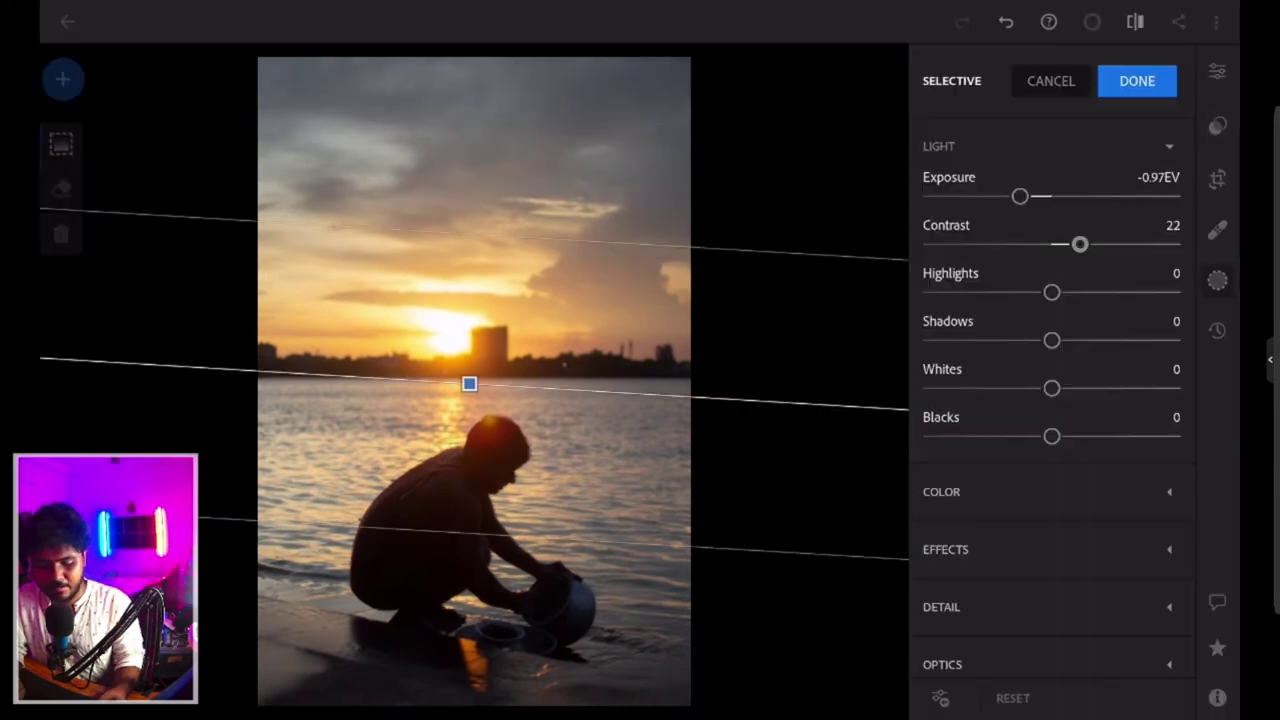
mouse_move(1051, 340)
left_mouse_down()
mouse_move(1064, 340)
mouse_move(1036, 340)
left_mouse_up()
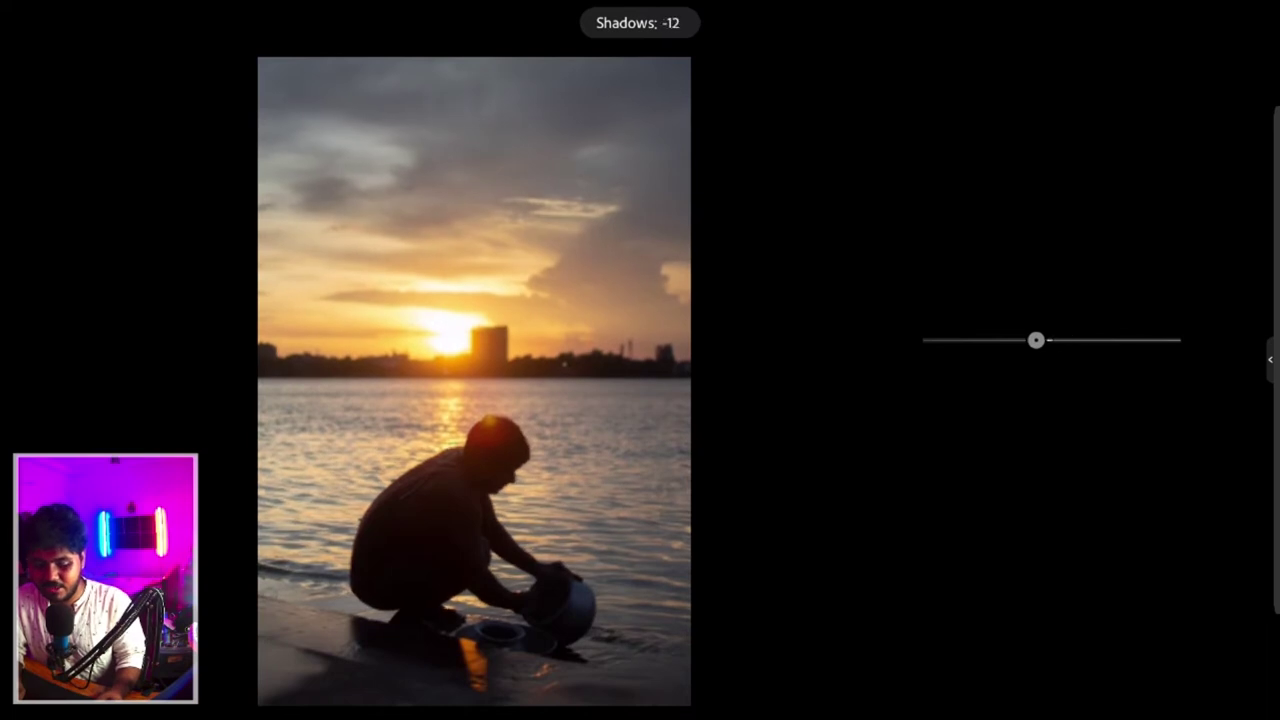
mouse_move(999, 340)
left_mouse_down()
mouse_move(954, 340)
mouse_move(1171, 340)
mouse_move(943, 340)
mouse_move(1007, 340)
left_mouse_up()
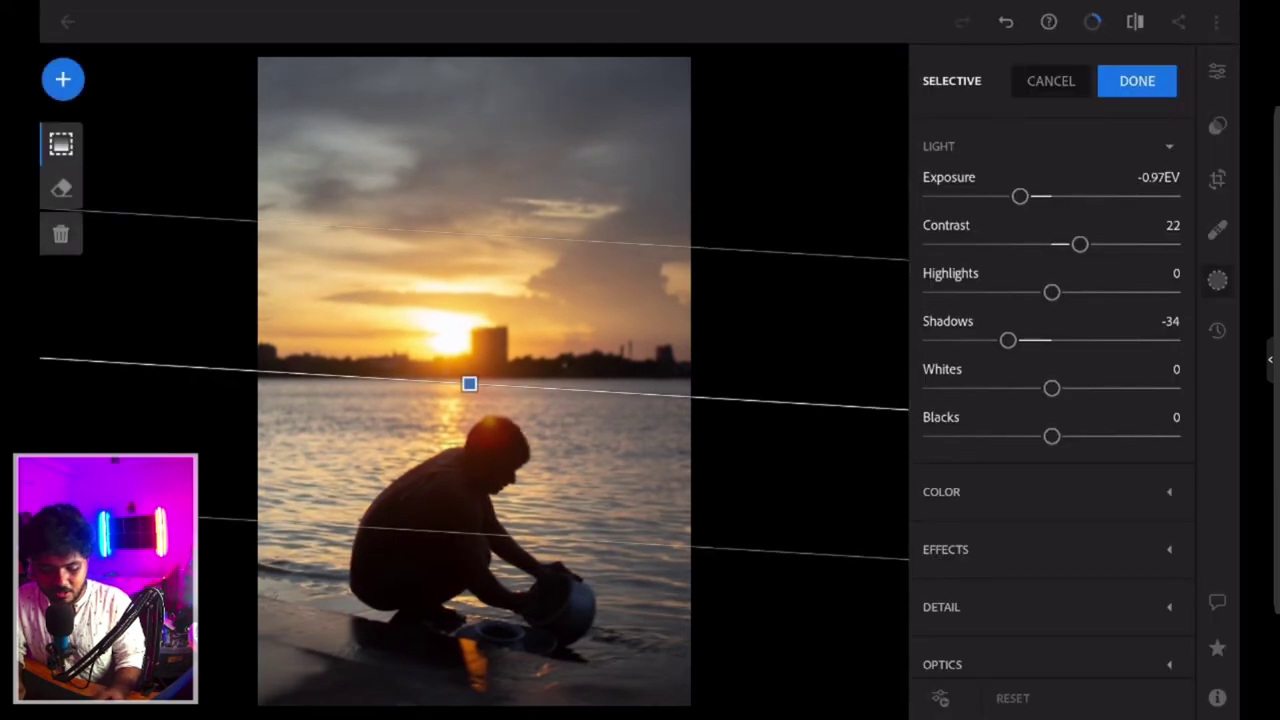
left_click_drag(1049, 388, 1074, 388)
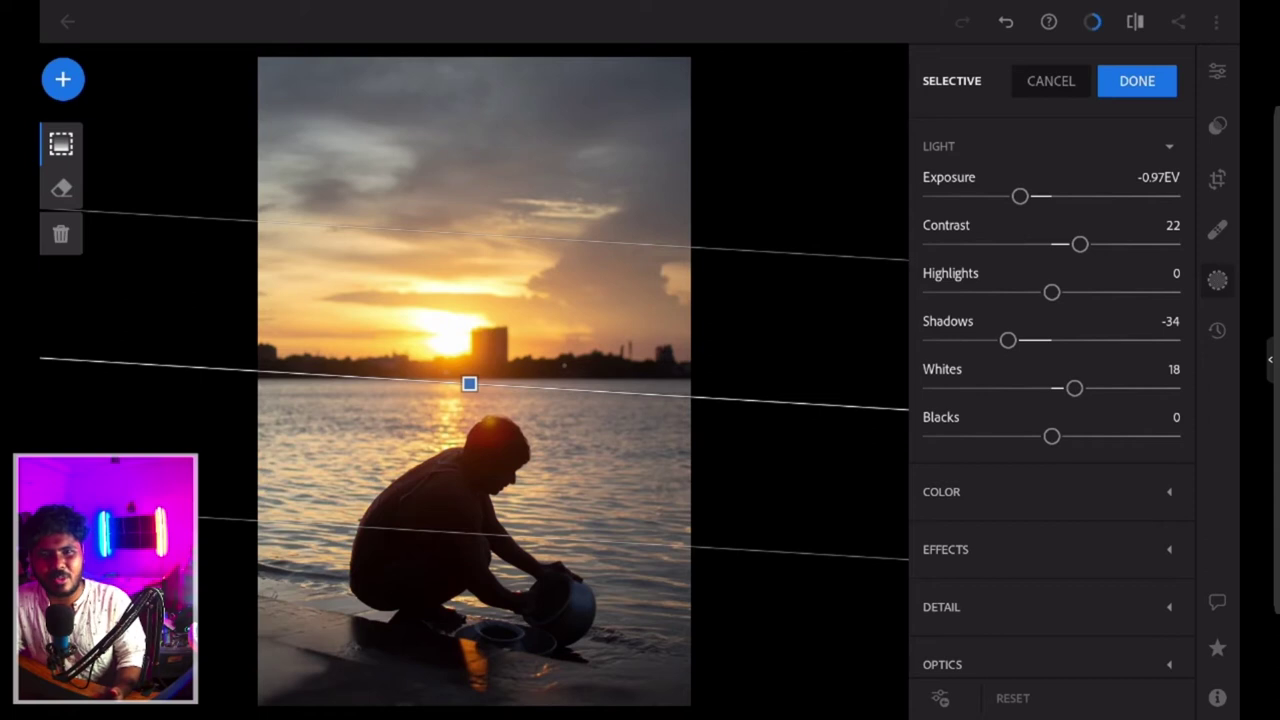
mouse_move(1051, 436)
left_mouse_down()
mouse_move(1009, 421)
mouse_move(1020, 421)
left_mouse_up()
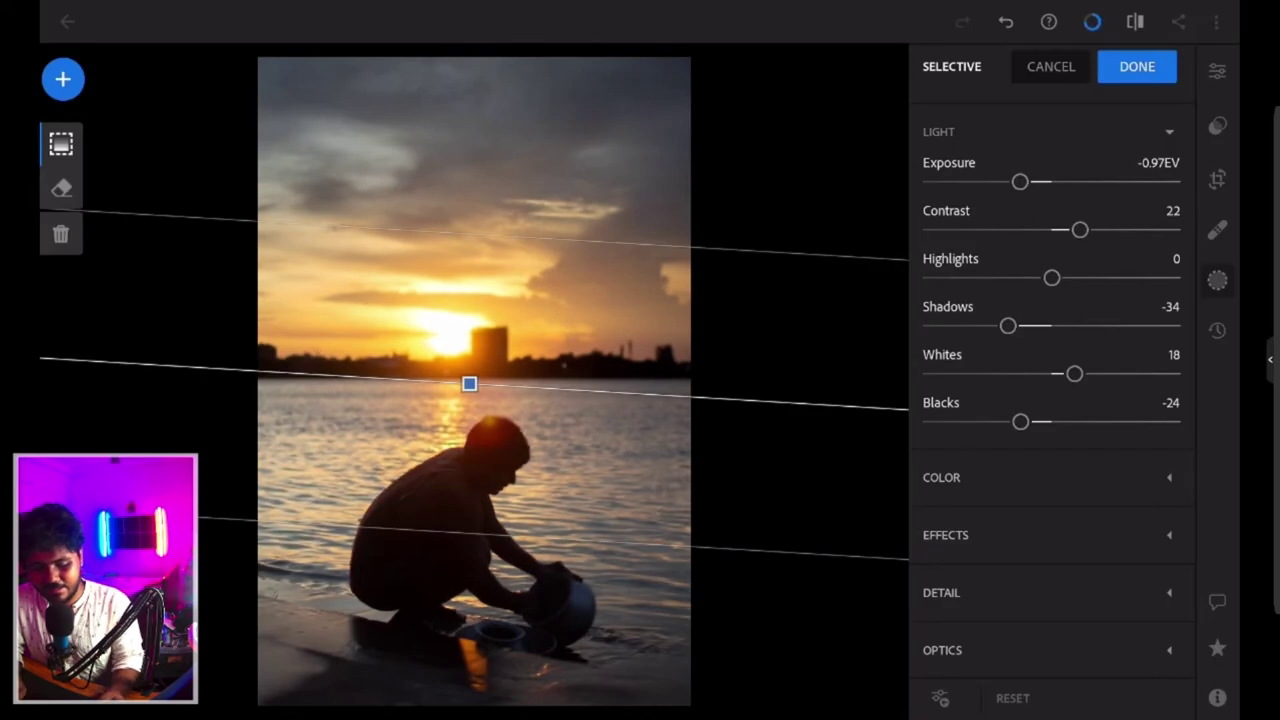
left_click(1137, 66)
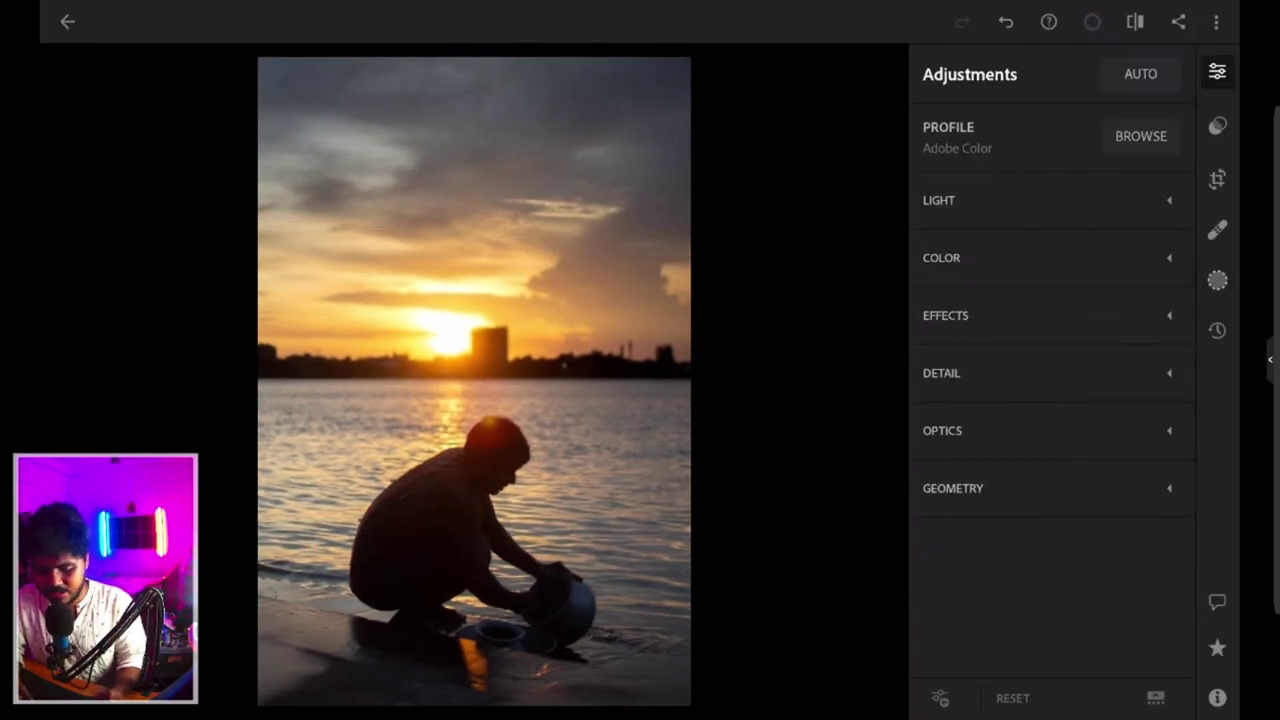
- Toggle Before/After to compare the edited sunset photo with the original
key("backslash")
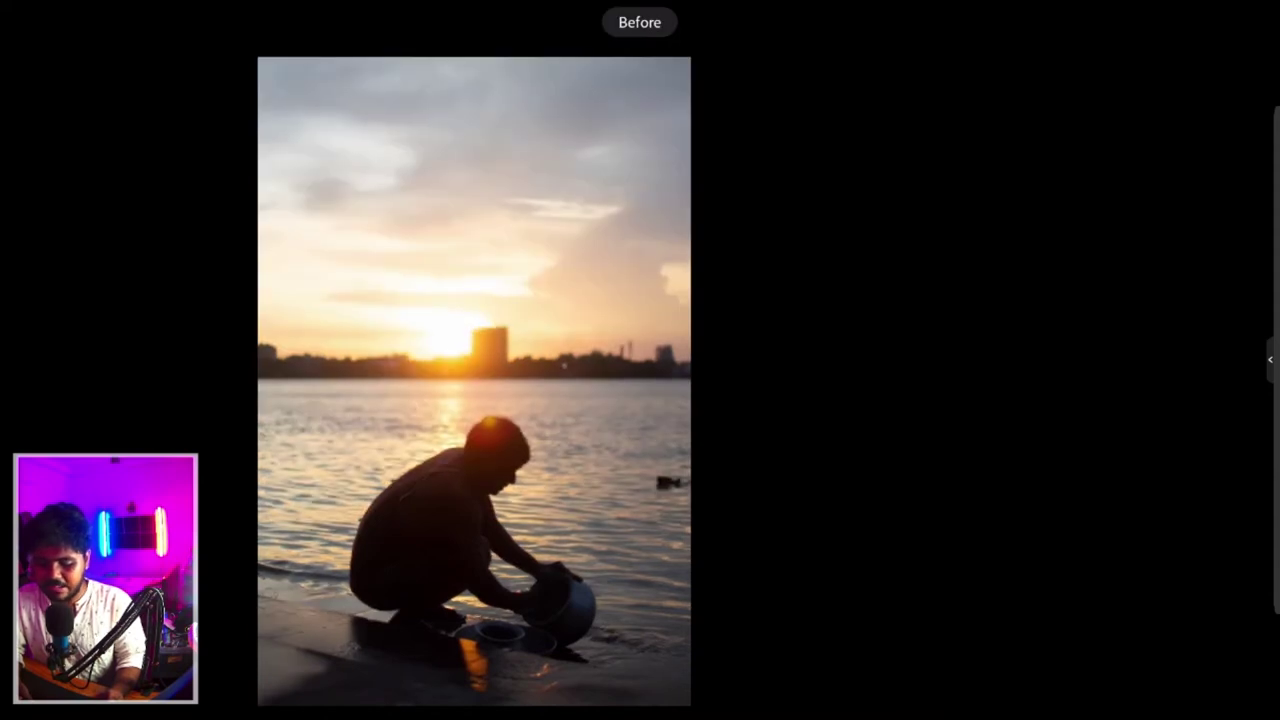
key("backslash")
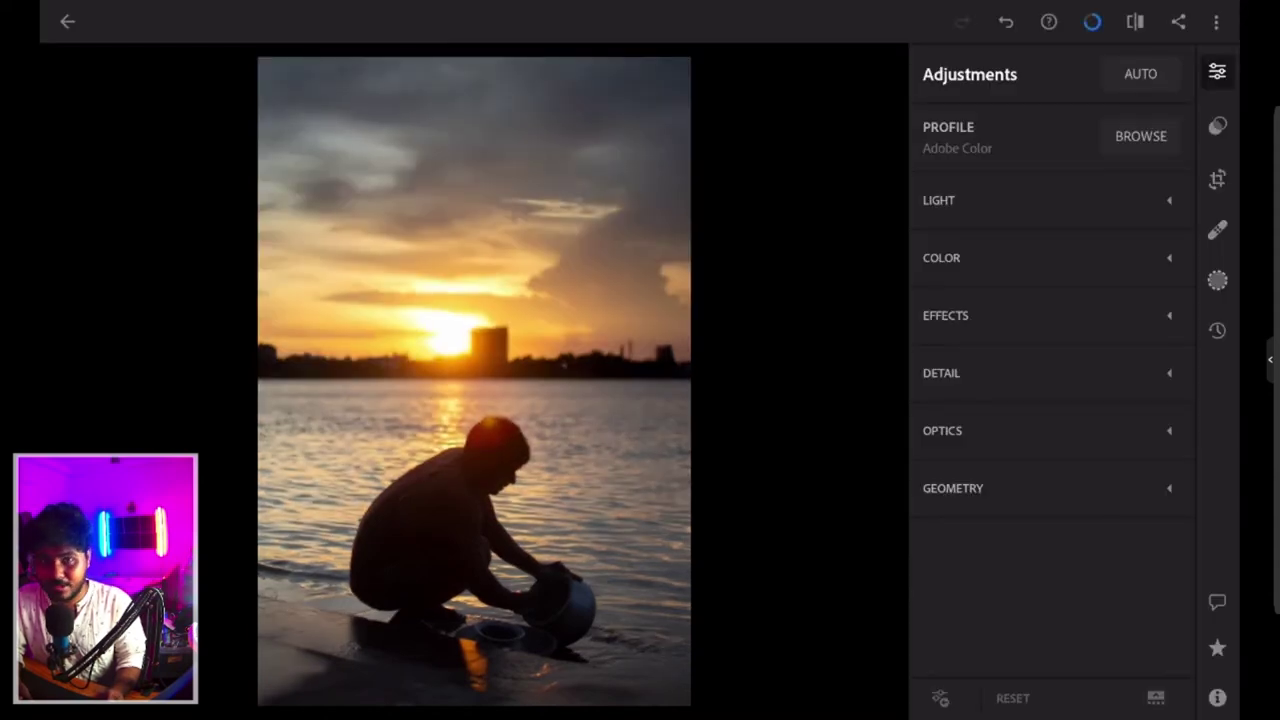
key("backslash")
key("backslash")
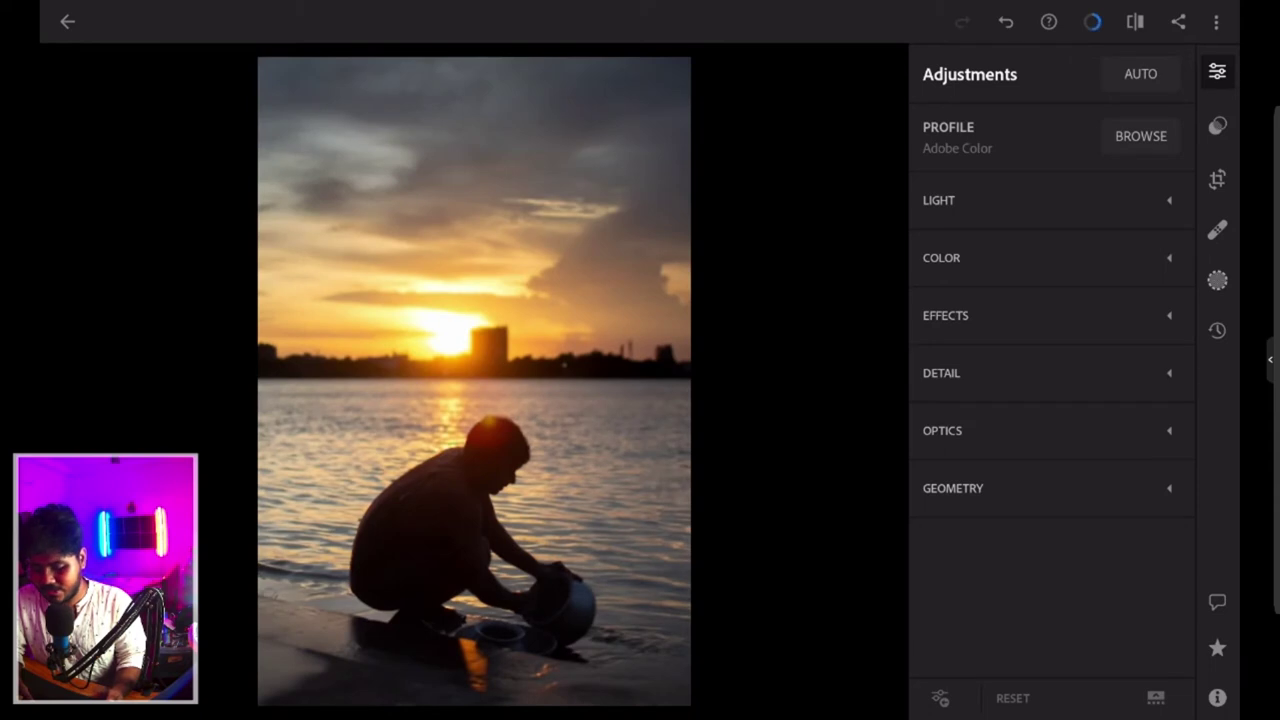
key("backslash")
key("backslash")
- Open the Color Mix panel with the yellow range selected
left_click(941, 257)
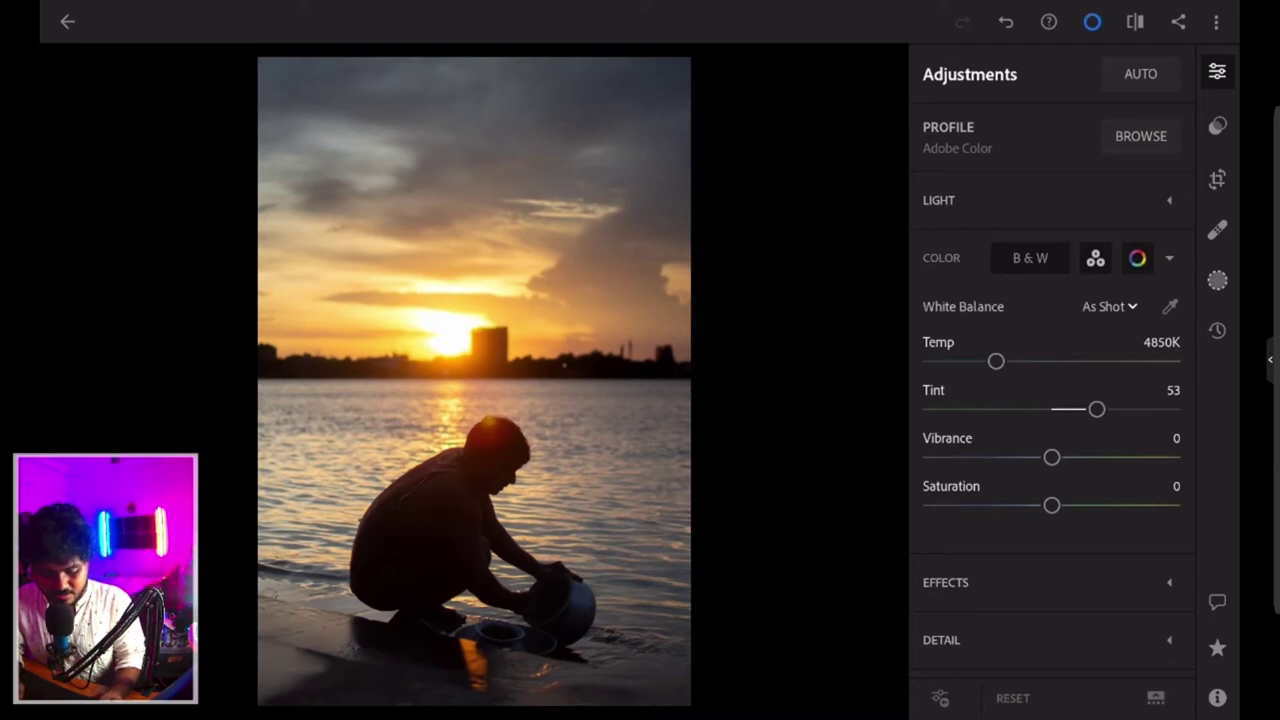
left_click(1137, 258)
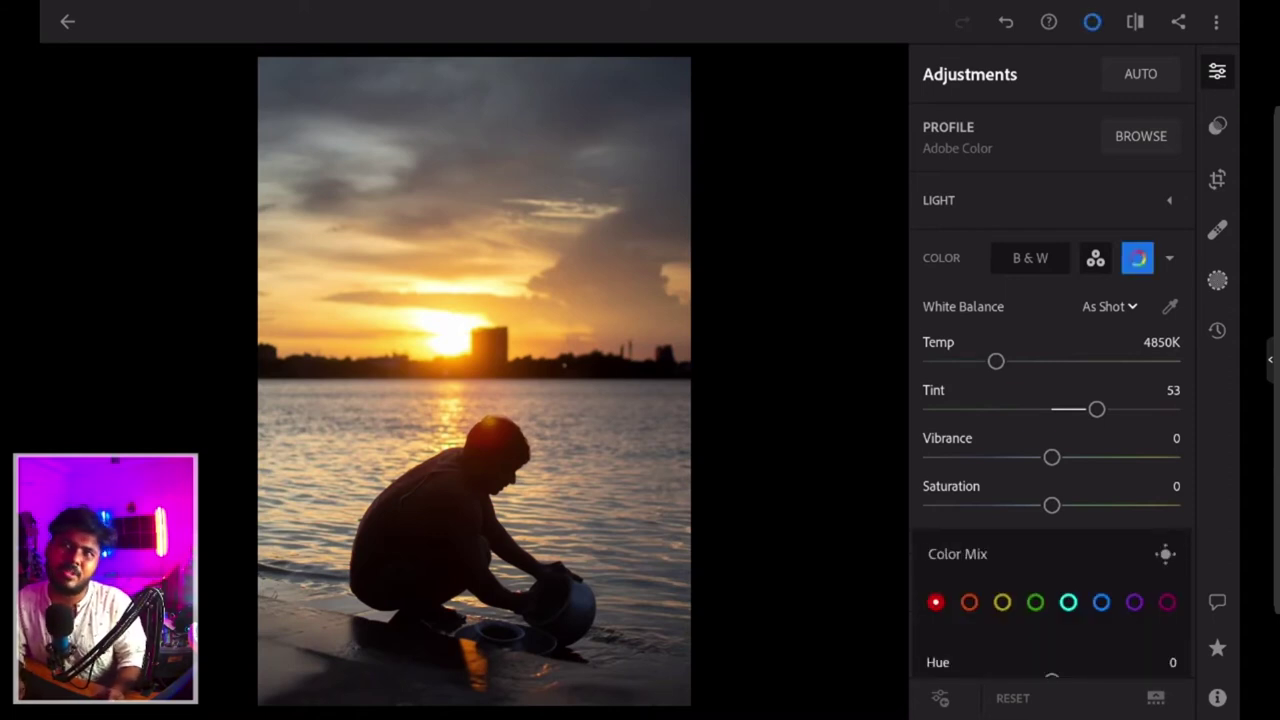
left_click(1002, 602)
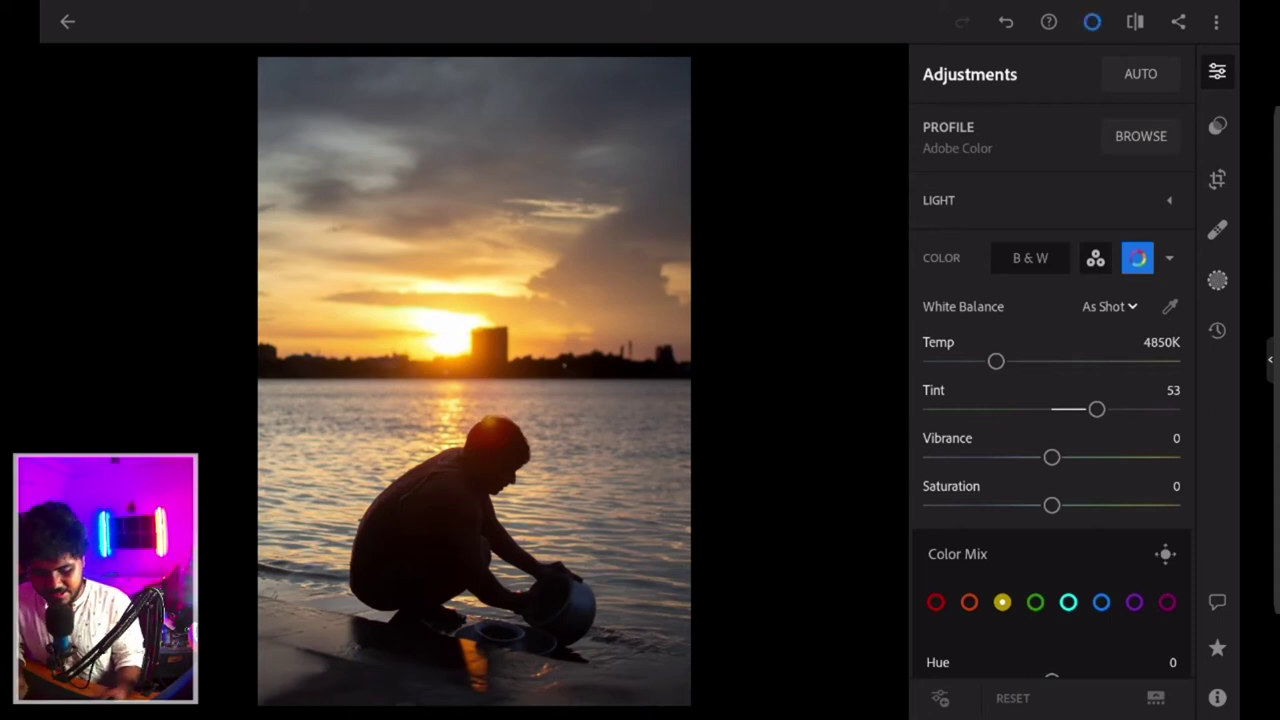
- Set the orange range in Color Mix to Hue -28 and Saturation 12
scroll(1050, 450, "down", 5)
left_click_drag(1049, 297, 967, 301)
left_click(969, 222)
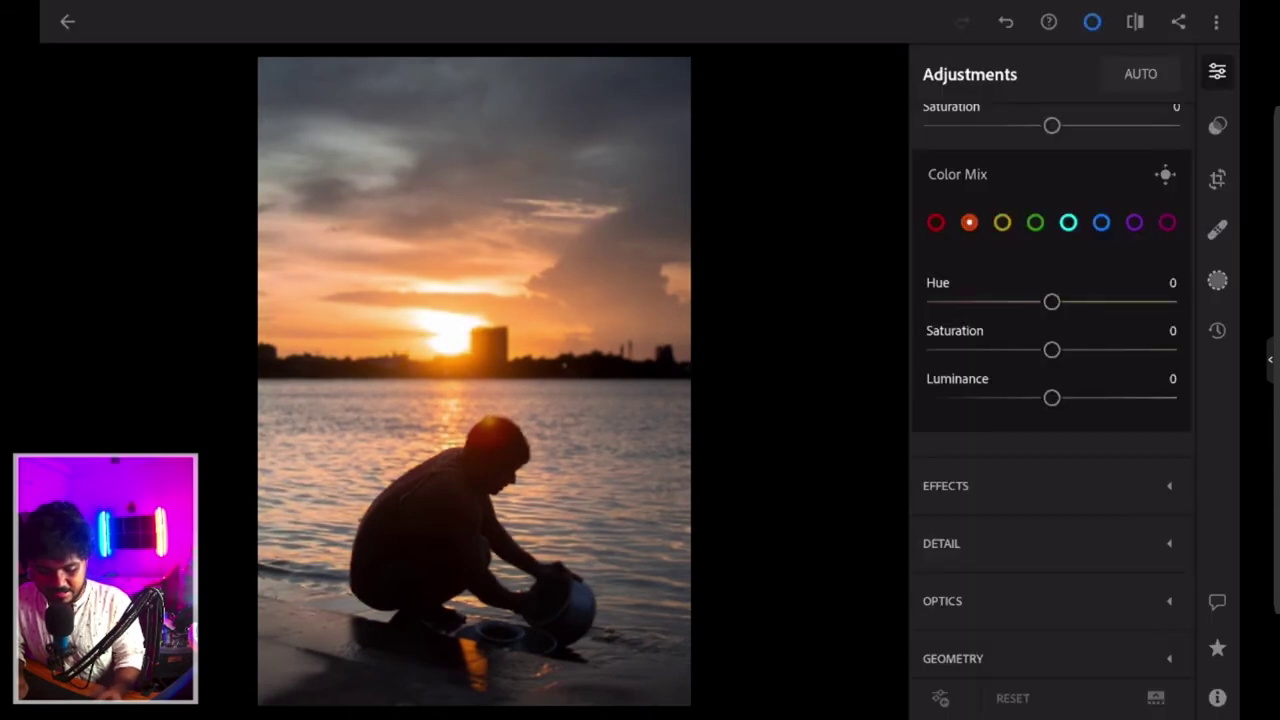
left_click_drag(1051, 301, 968, 301)
left_click(1002, 222)
left_click(969, 222)
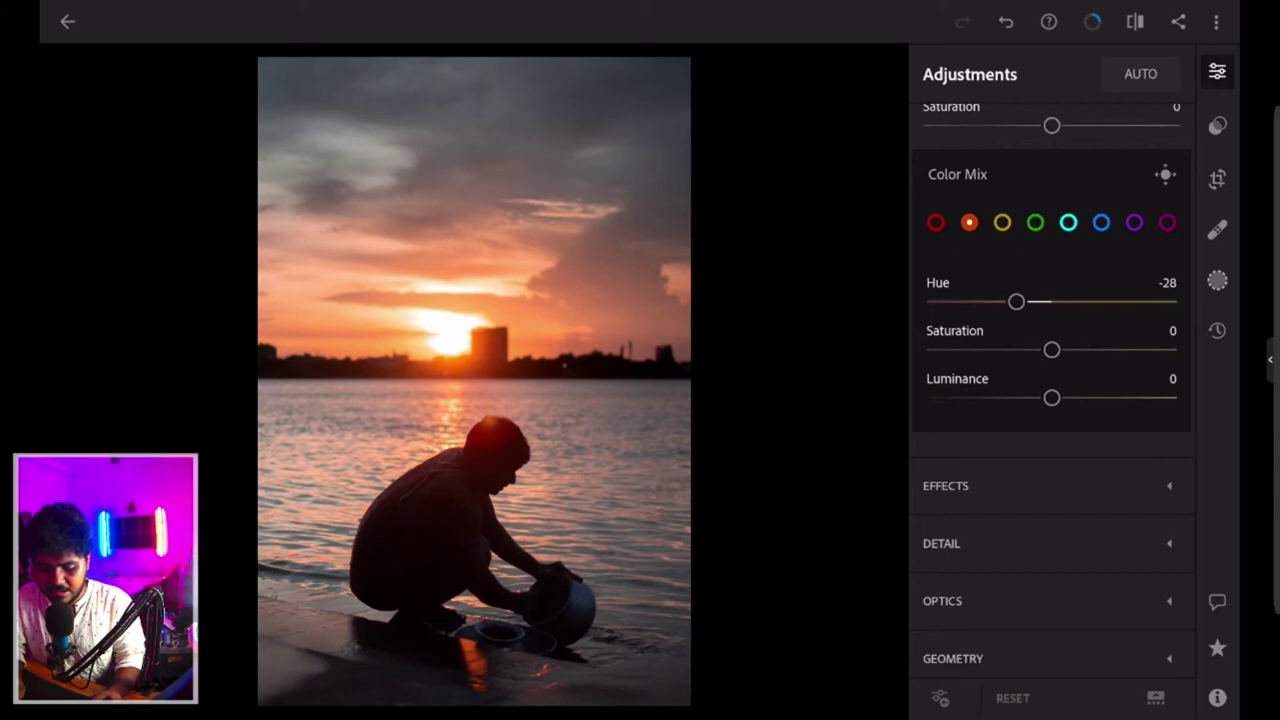
left_click_drag(1051, 349, 1070, 349)
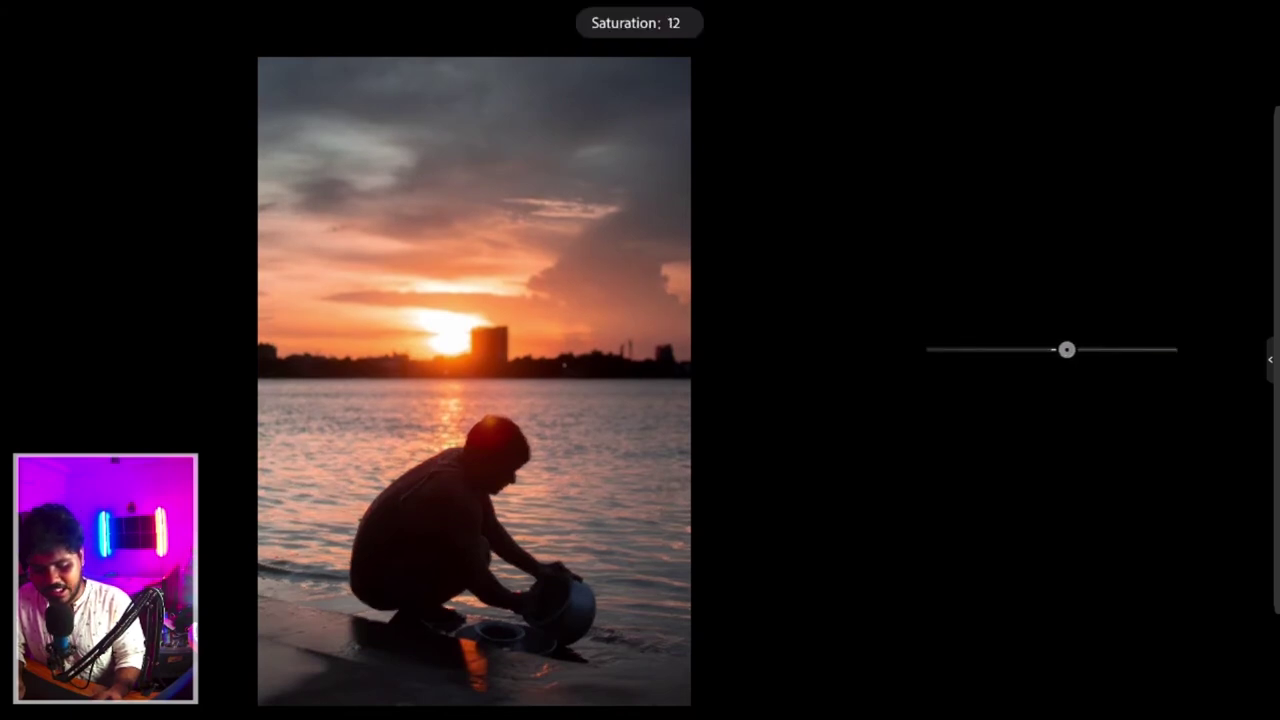
left_click_drag(1069, 349, 1066, 349)
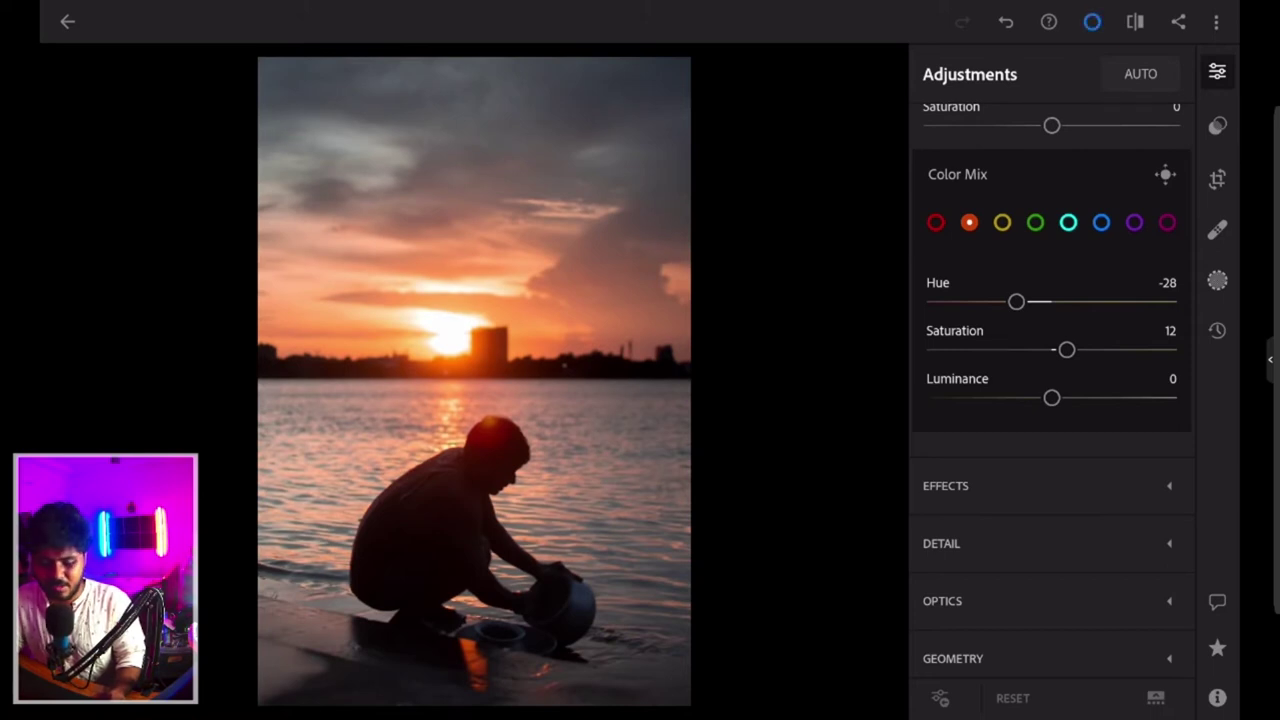
left_click(1068, 222)
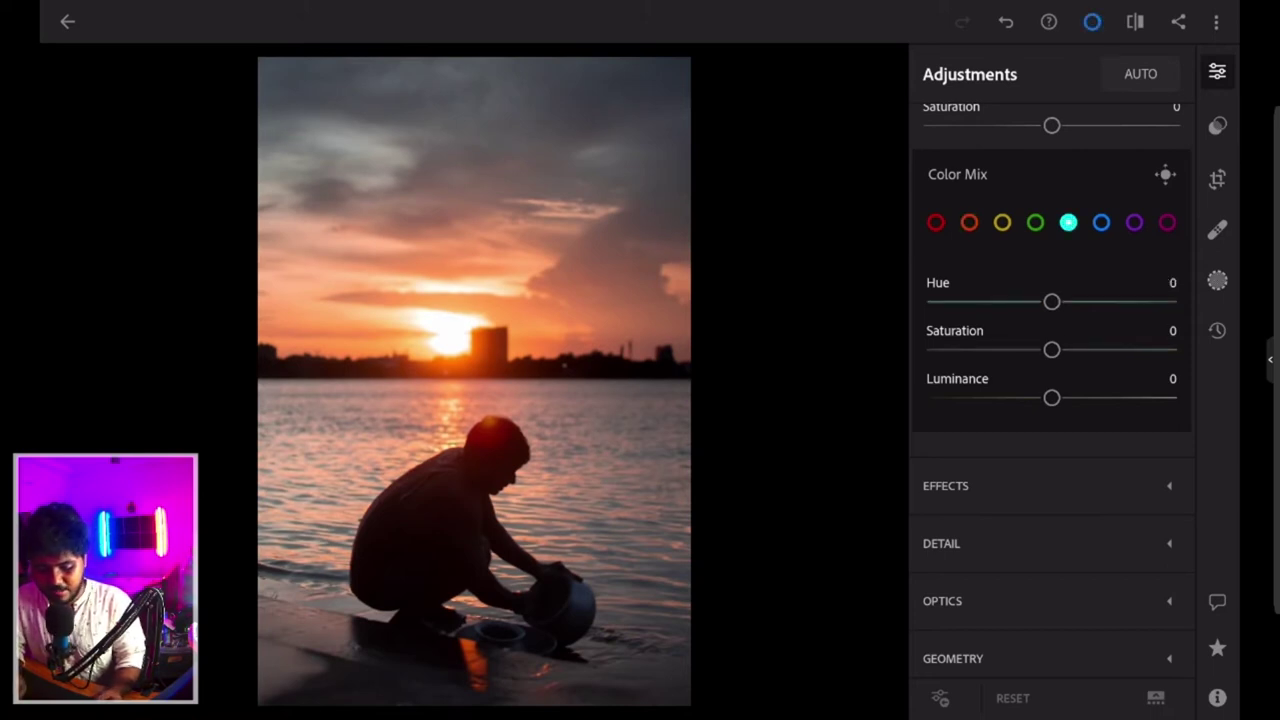
- Set the blue range's Hue to -29 and nudge the aqua Hue slightly negative
left_click(1101, 222)
mouse_move(1051, 301)
left_mouse_down()
mouse_move(1003, 301)
mouse_move(1015, 301)
left_mouse_up()
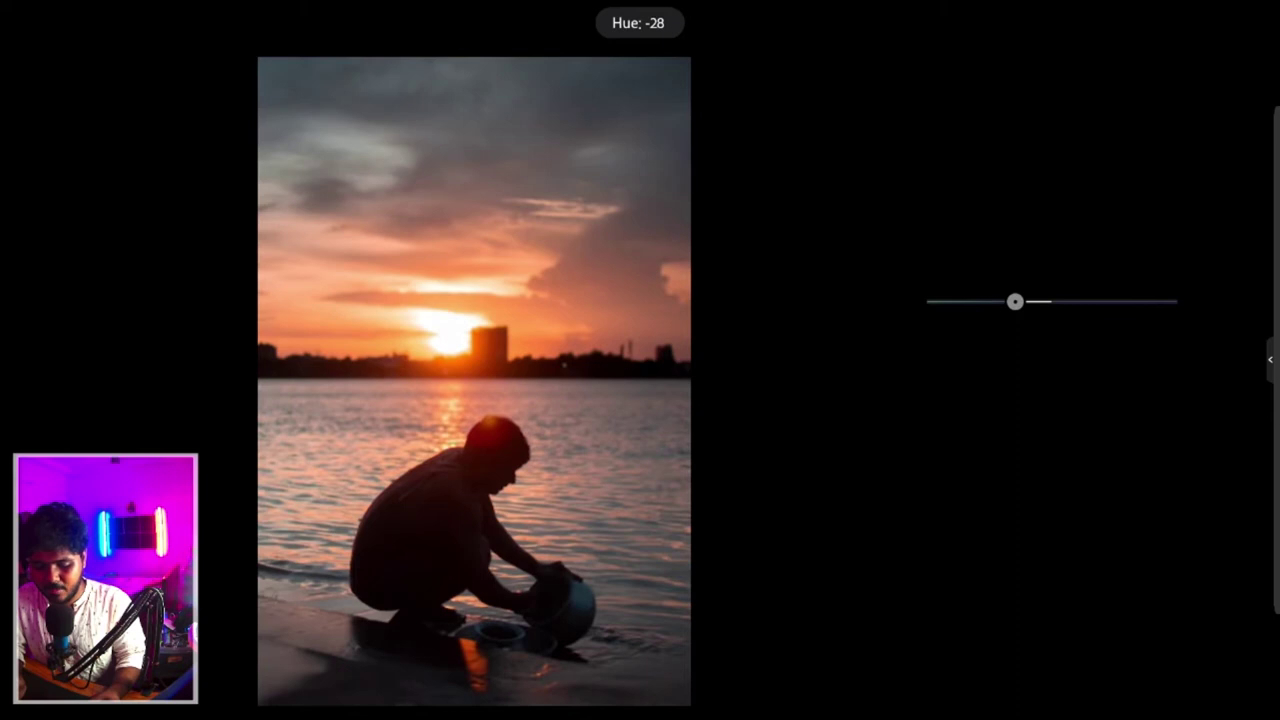
left_click_drag(1015, 301, 1014, 301)
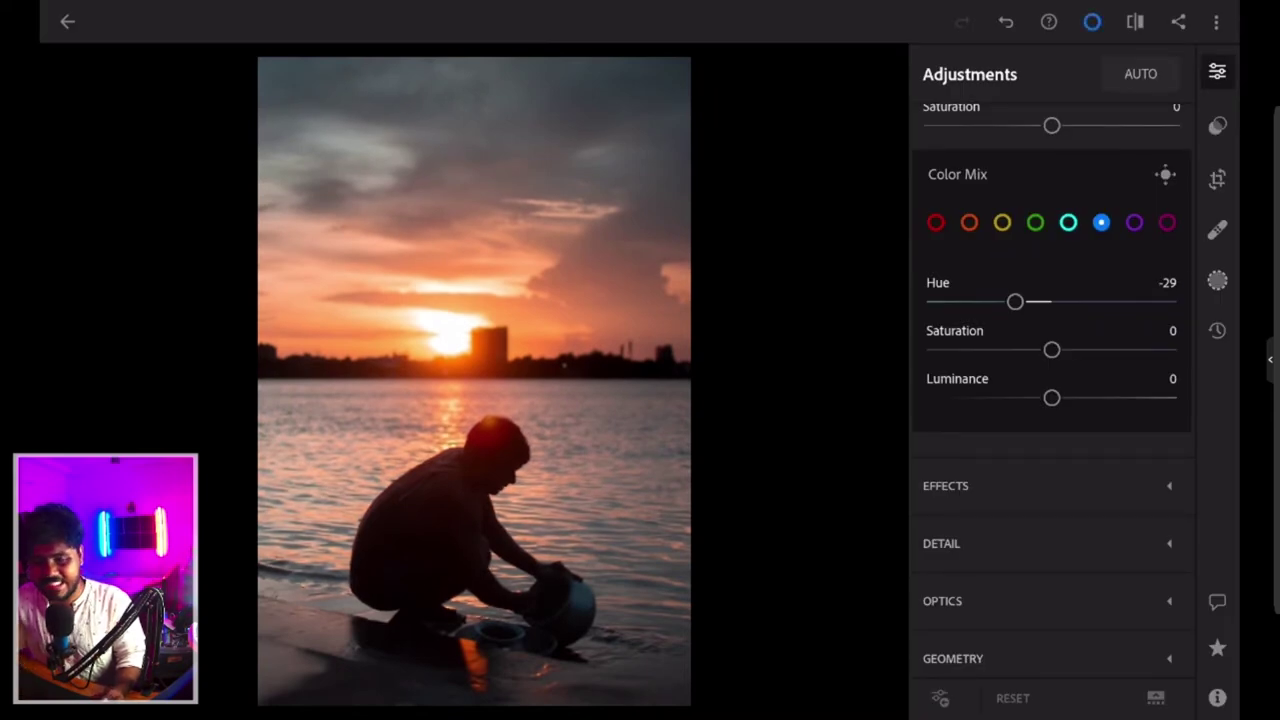
left_click(1068, 222)
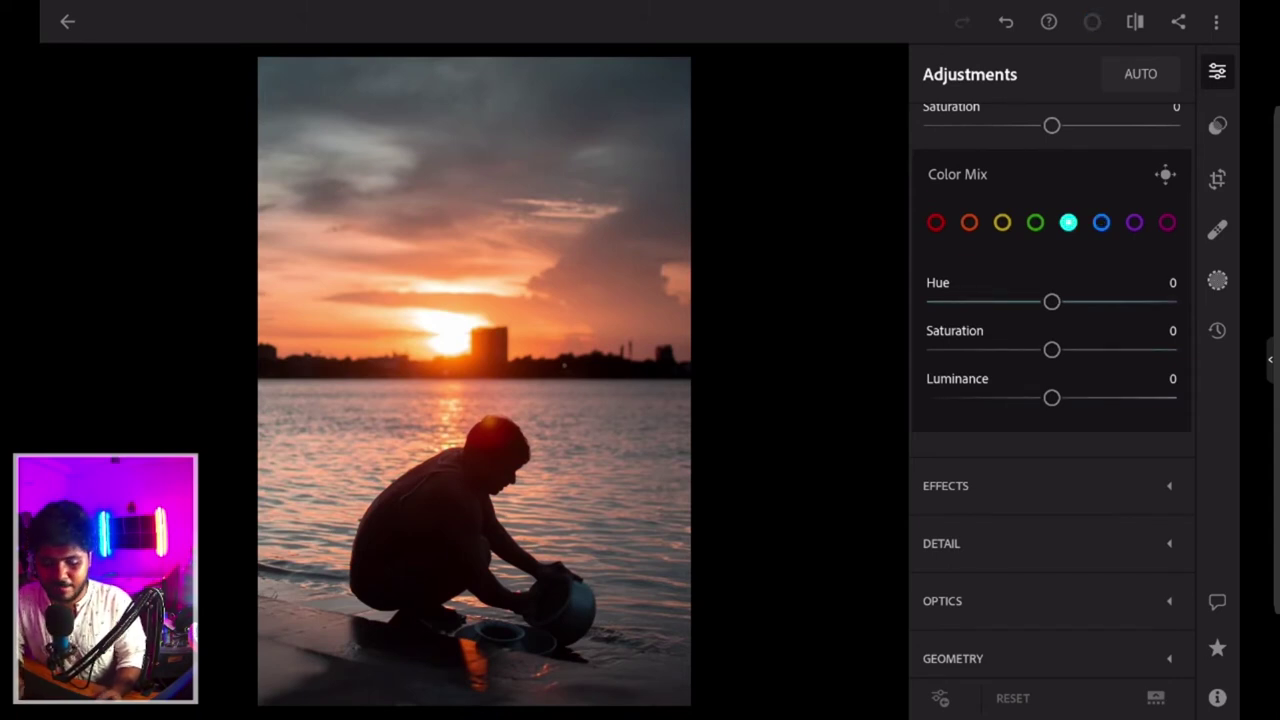
mouse_move(1051, 301)
left_mouse_down()
mouse_move(997, 301)
mouse_move(1167, 301)
left_mouse_up()
key("backslash")
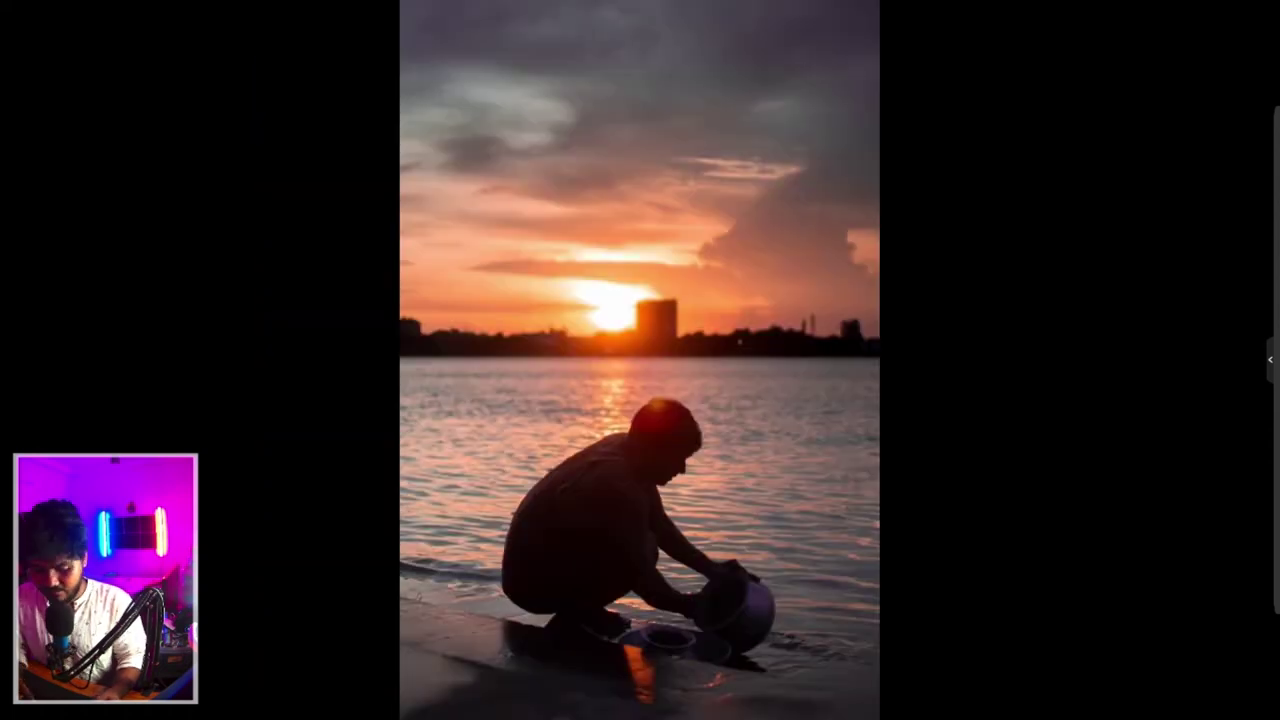
- Toggle between the original and edited photo, then return to the editor view
key("backslash")
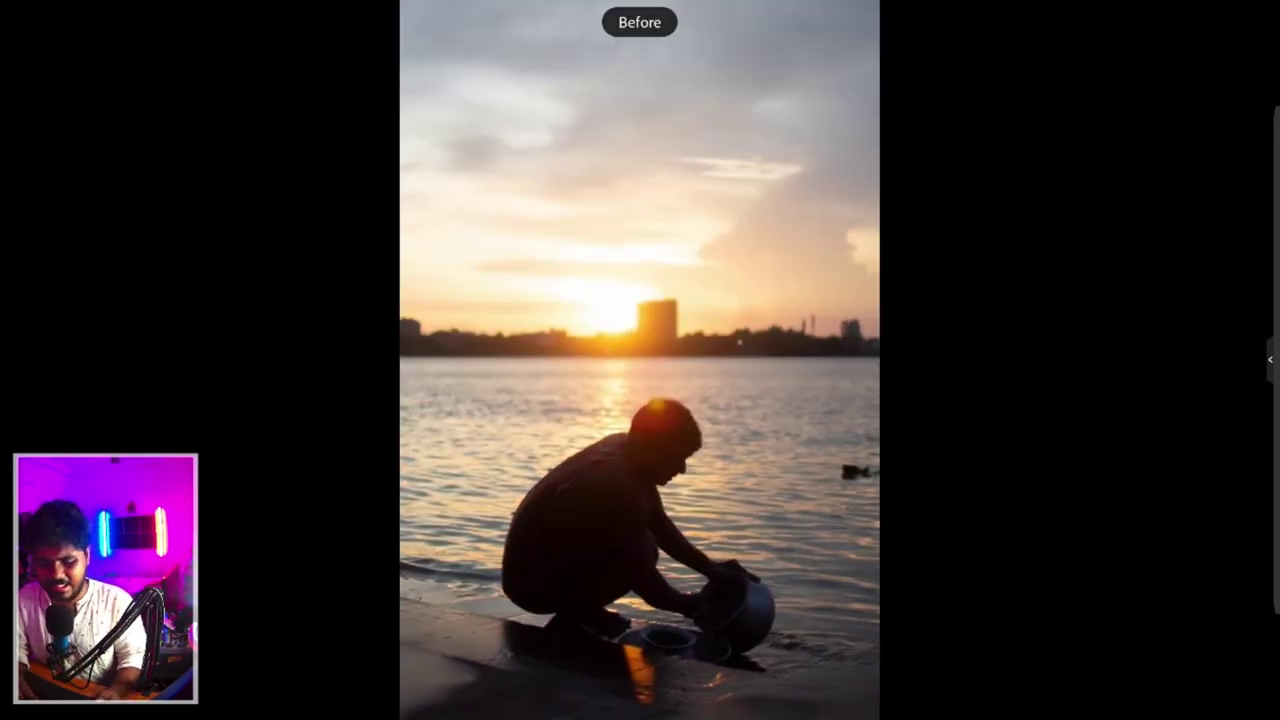
key("backslash")
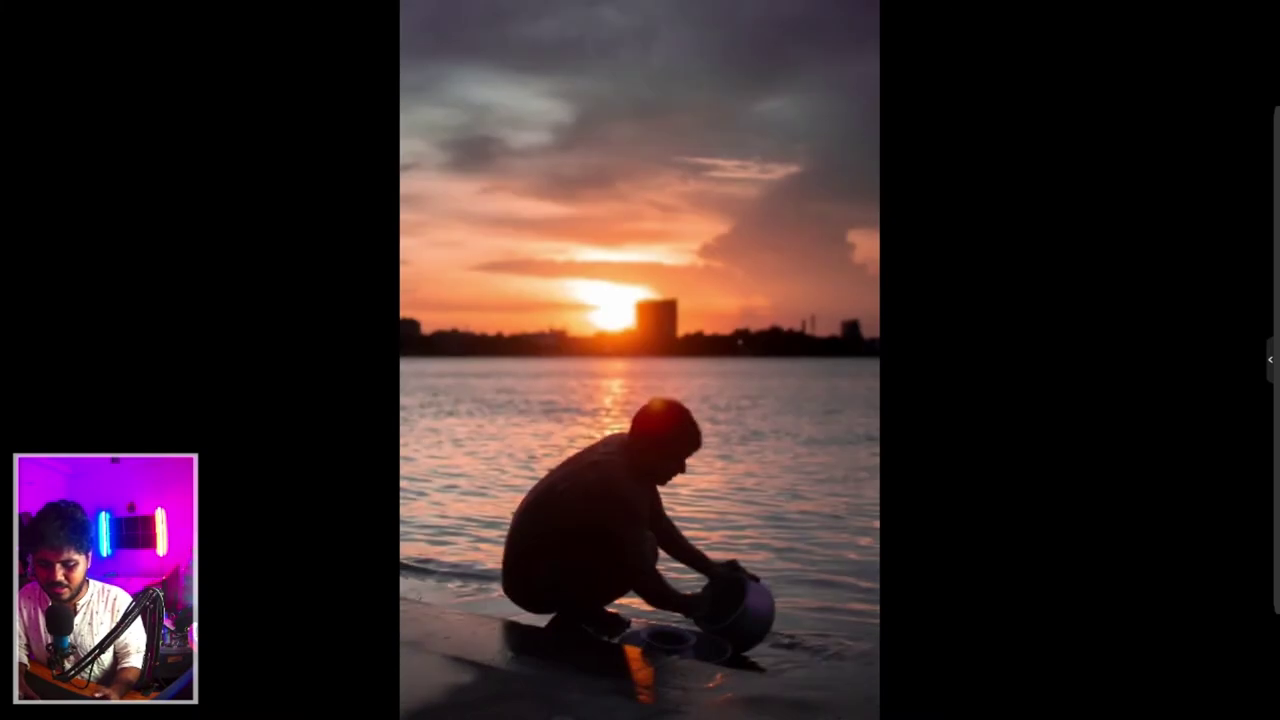
key("backslash")
key("backslash")
key("f")
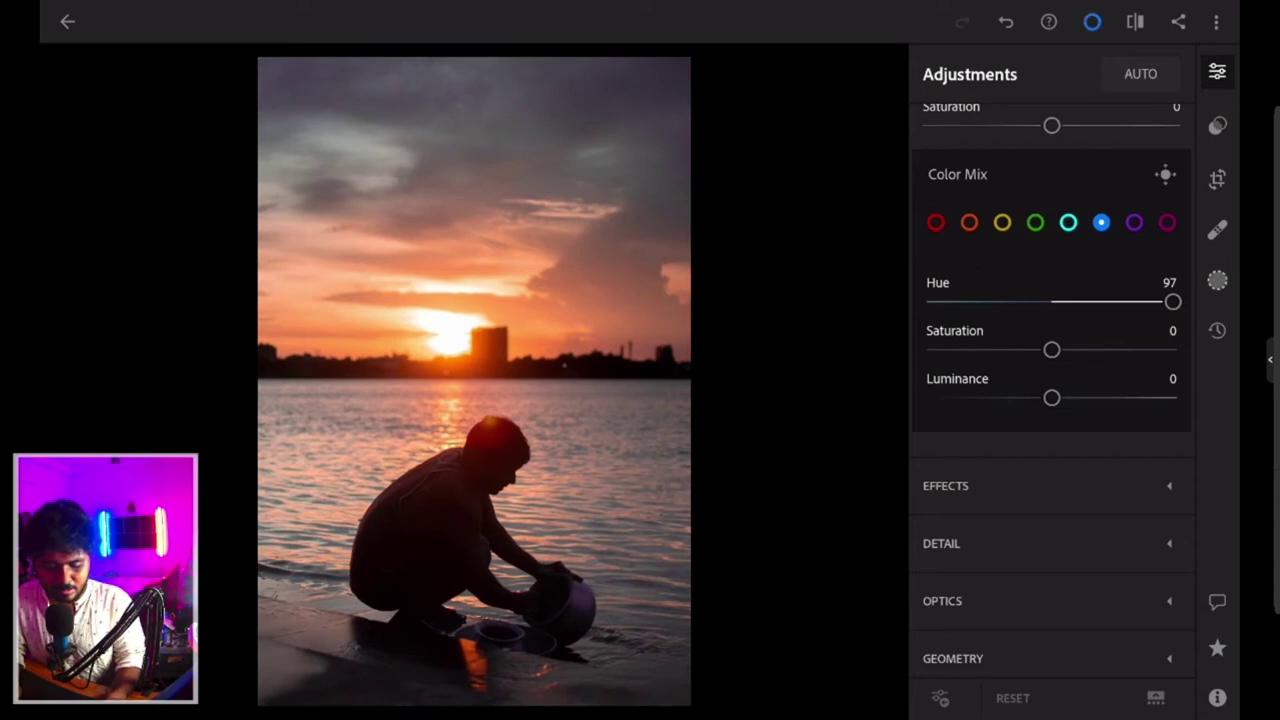
left_click(1217, 280)
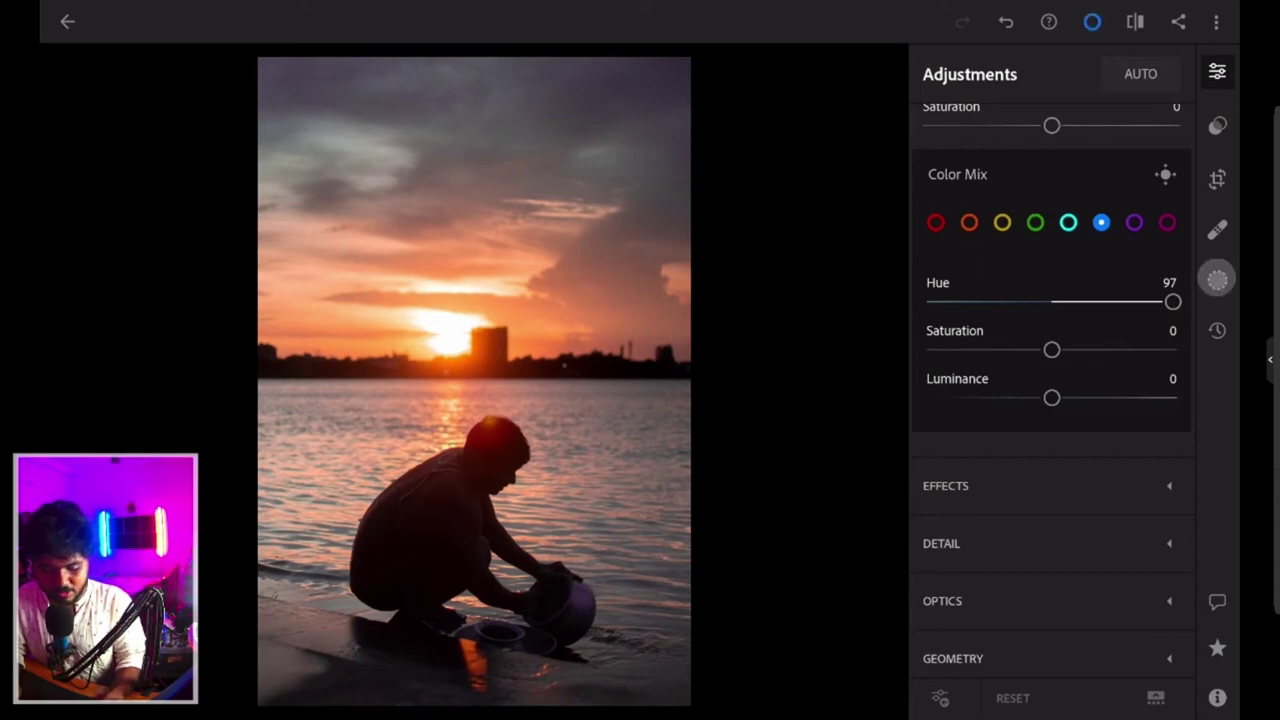
- Add a radial mask over the crouching figure and nearby water
left_click(63, 79)
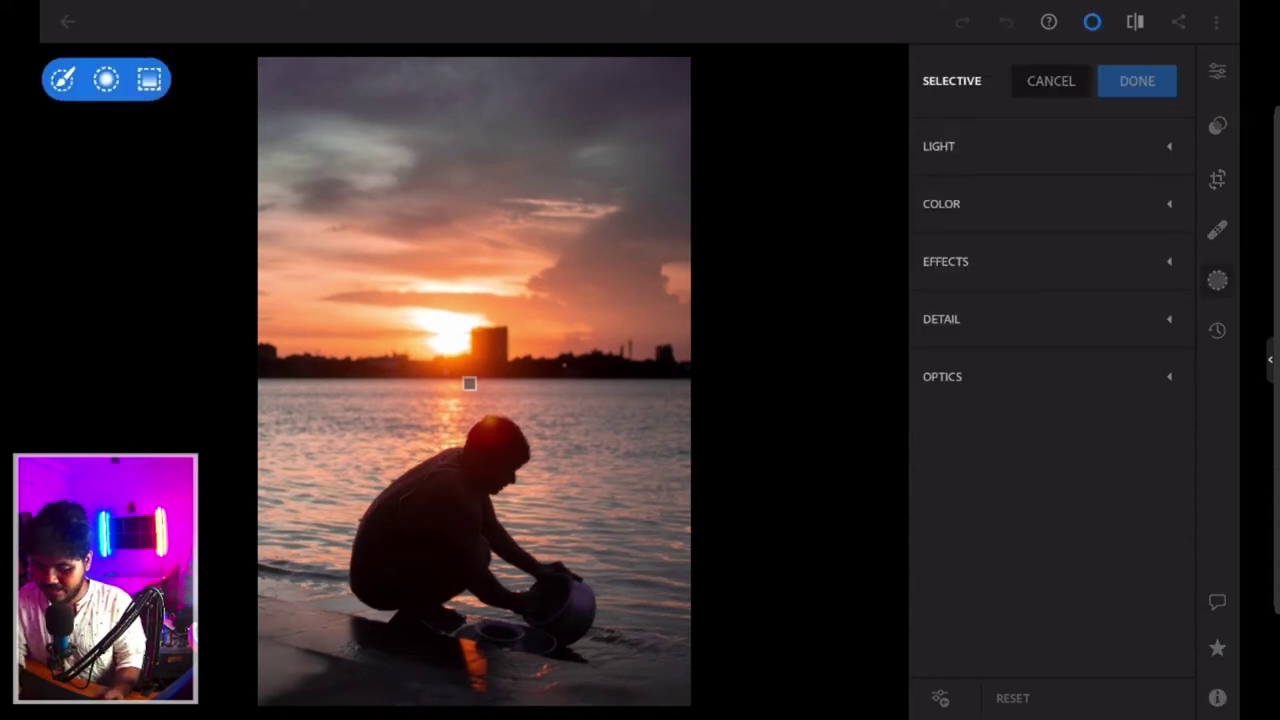
left_click(106, 78)
left_click_drag(352, 438, 476, 562)
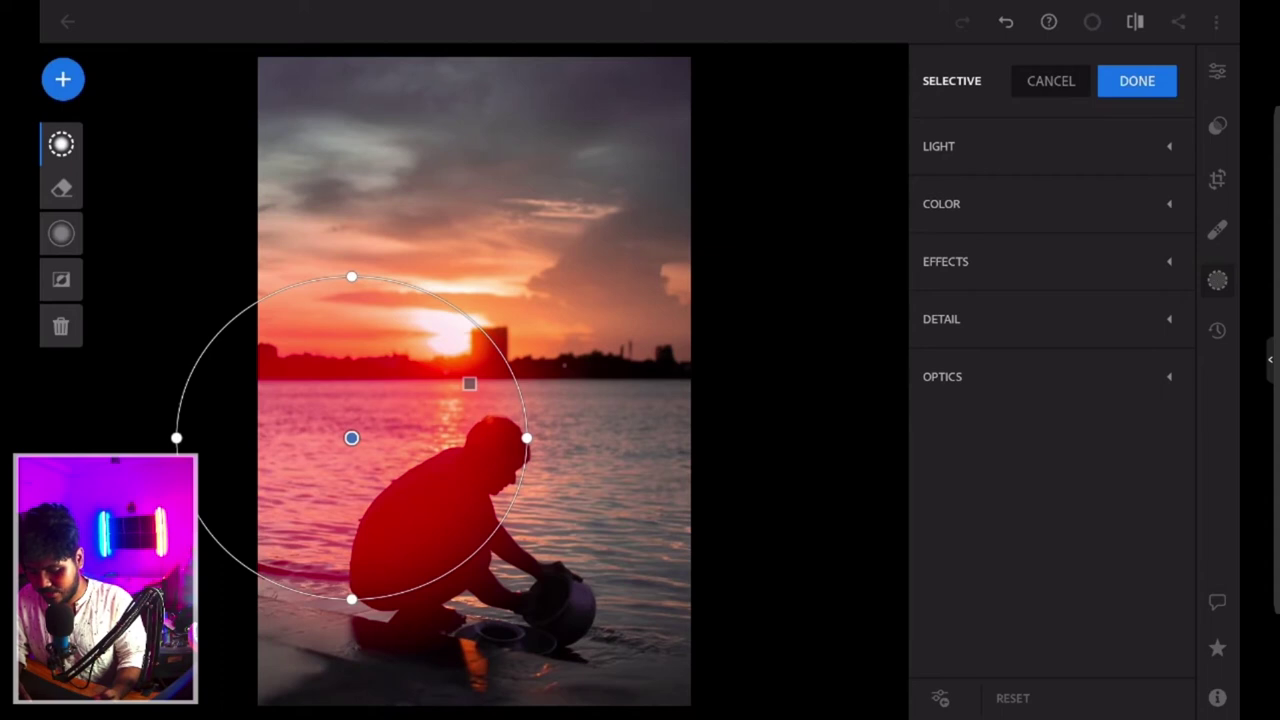
left_click_drag(352, 438, 470, 529)
- Set the radial mask's Sharpness to 27 and Exposure to 0.34 EV
left_click(941, 319)
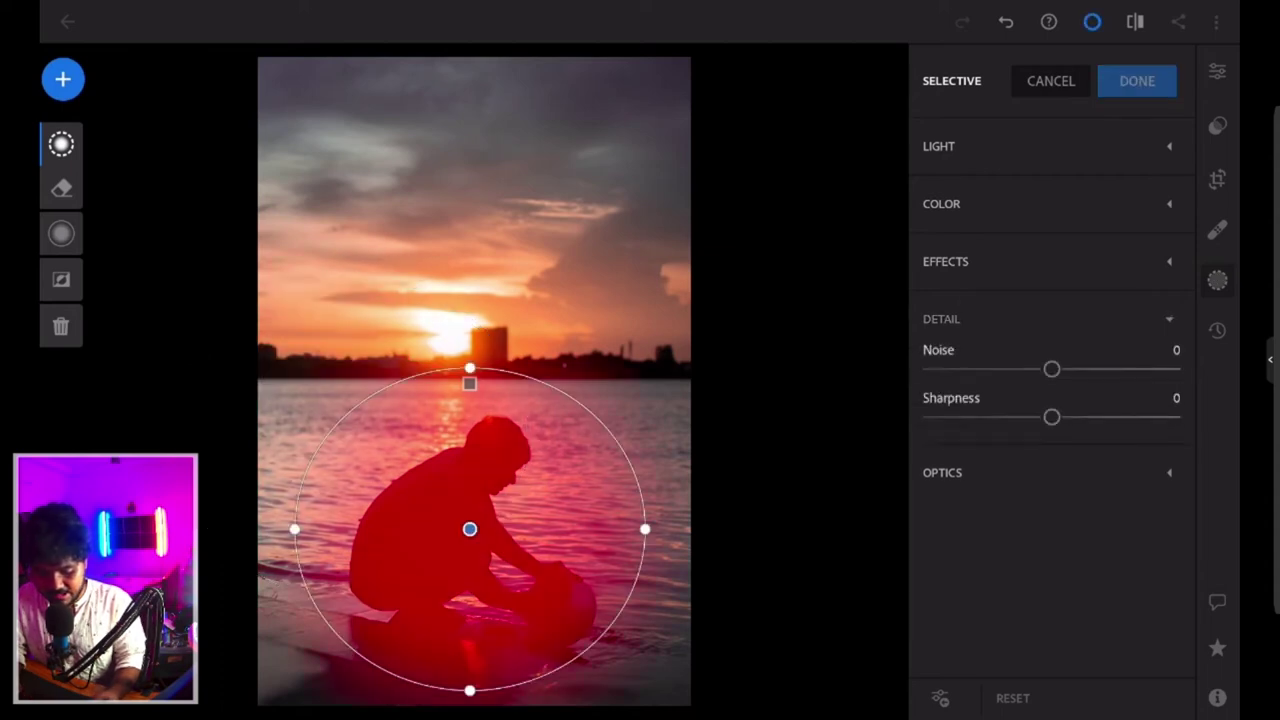
left_click_drag(1051, 416, 1088, 416)
left_click(937, 143)
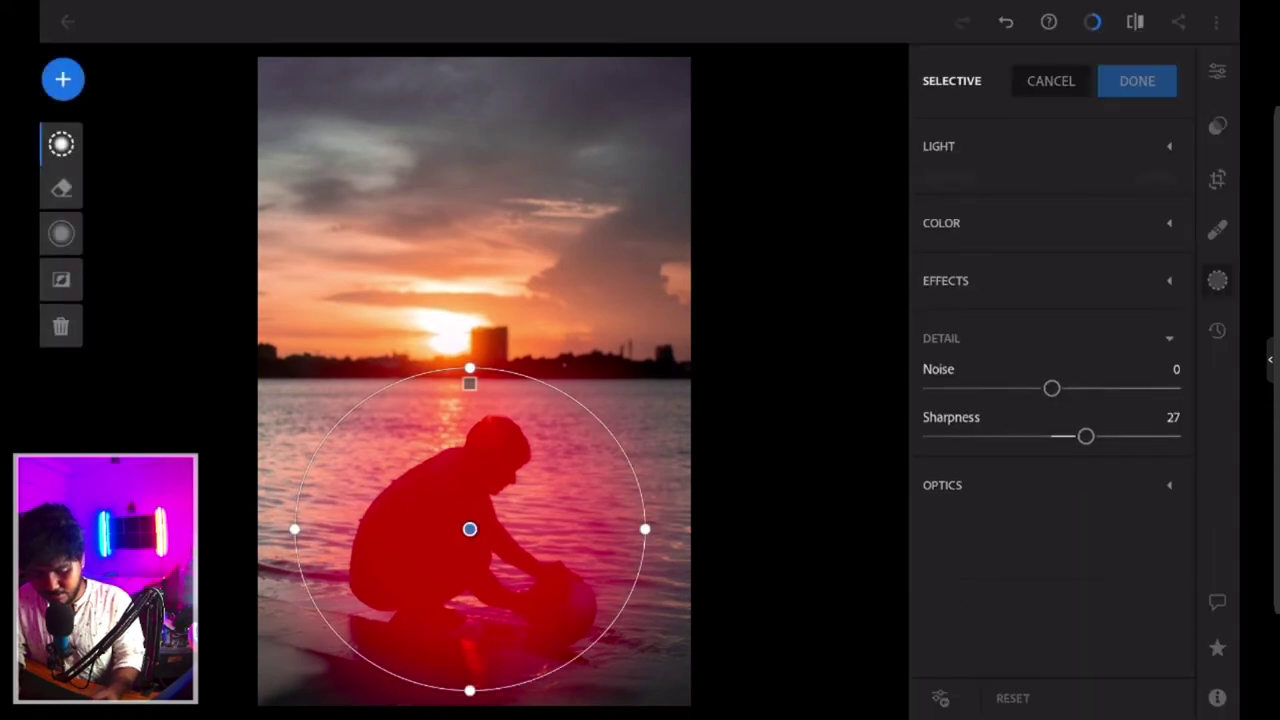
left_click_drag(1051, 195, 1062, 196)
key("backslash")
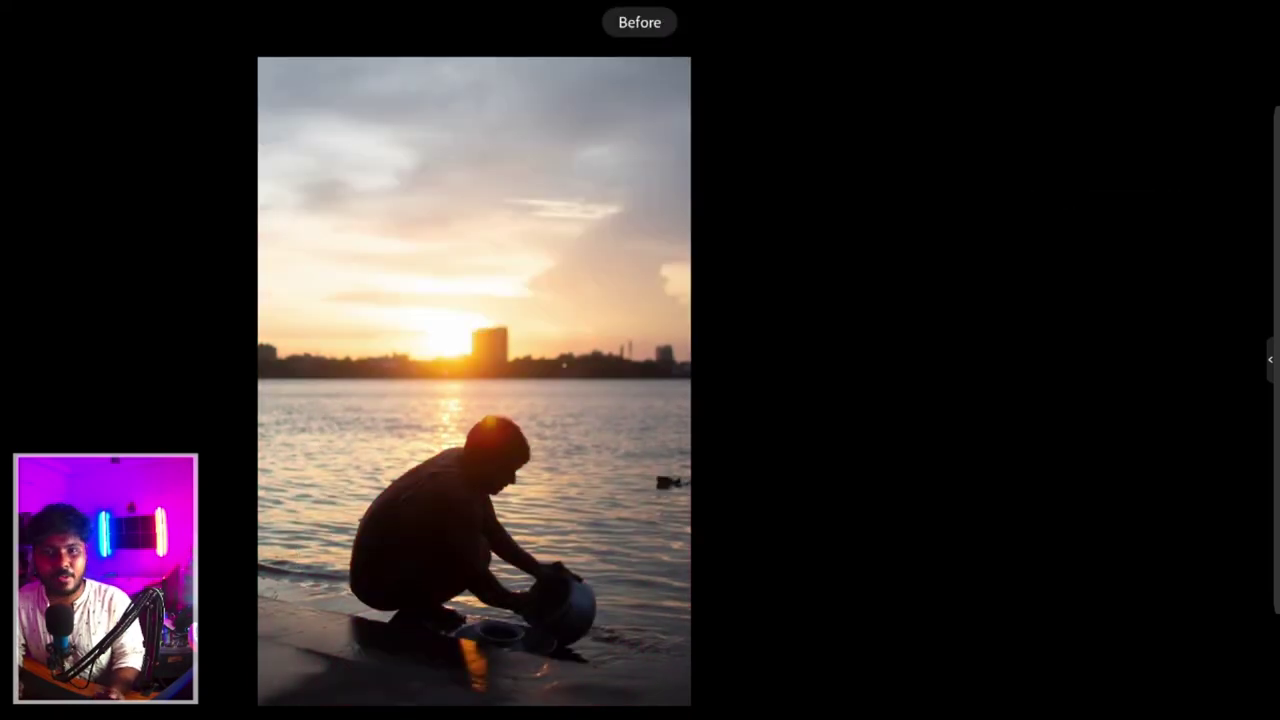
key("backslash")
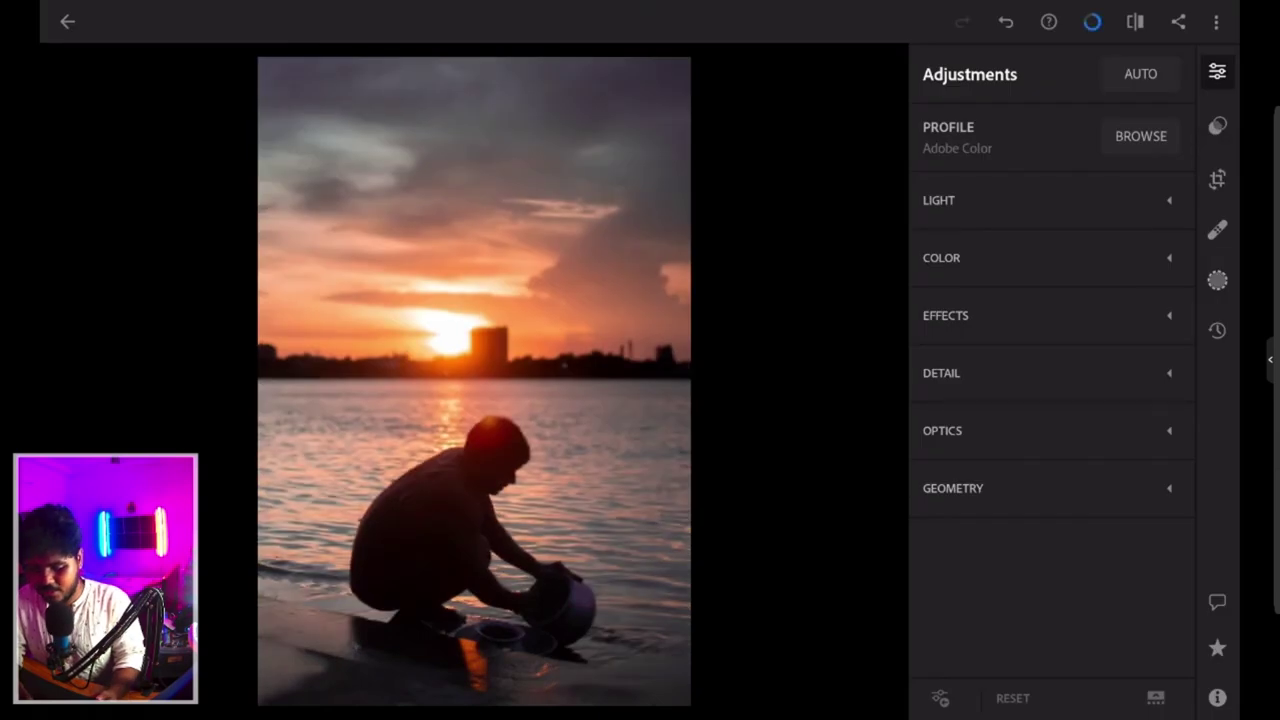
key("f")
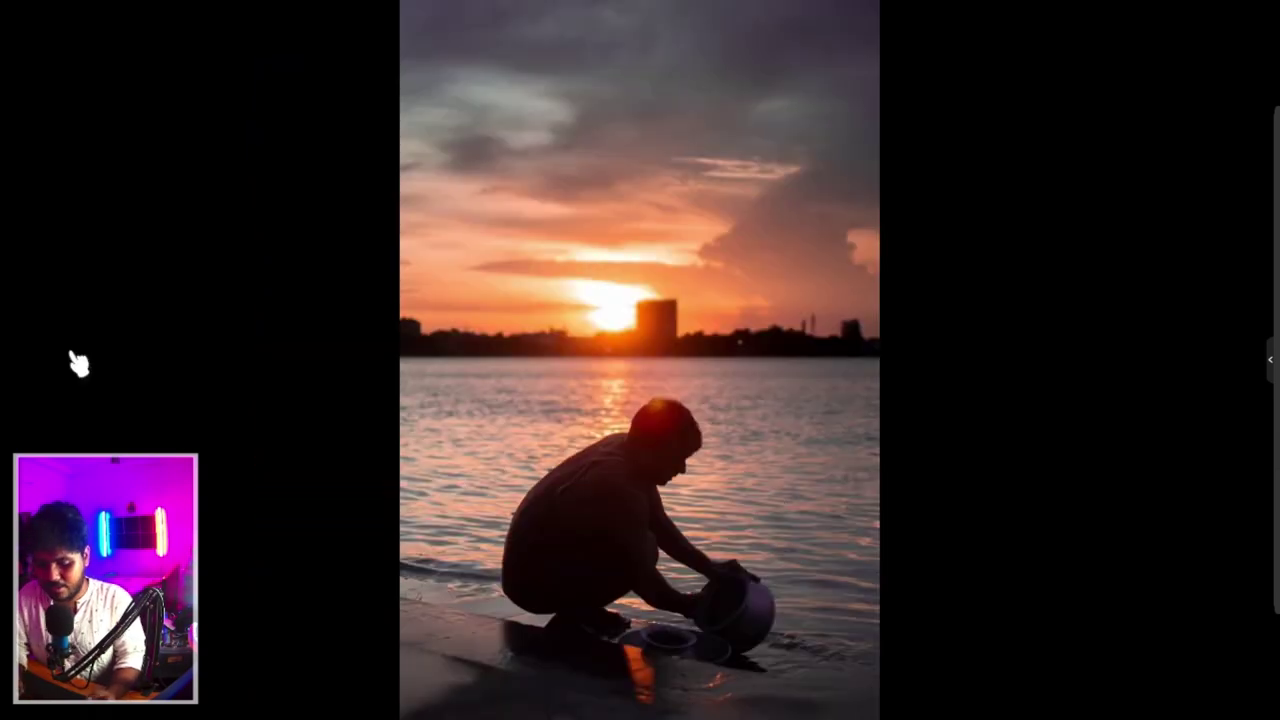
key("f")
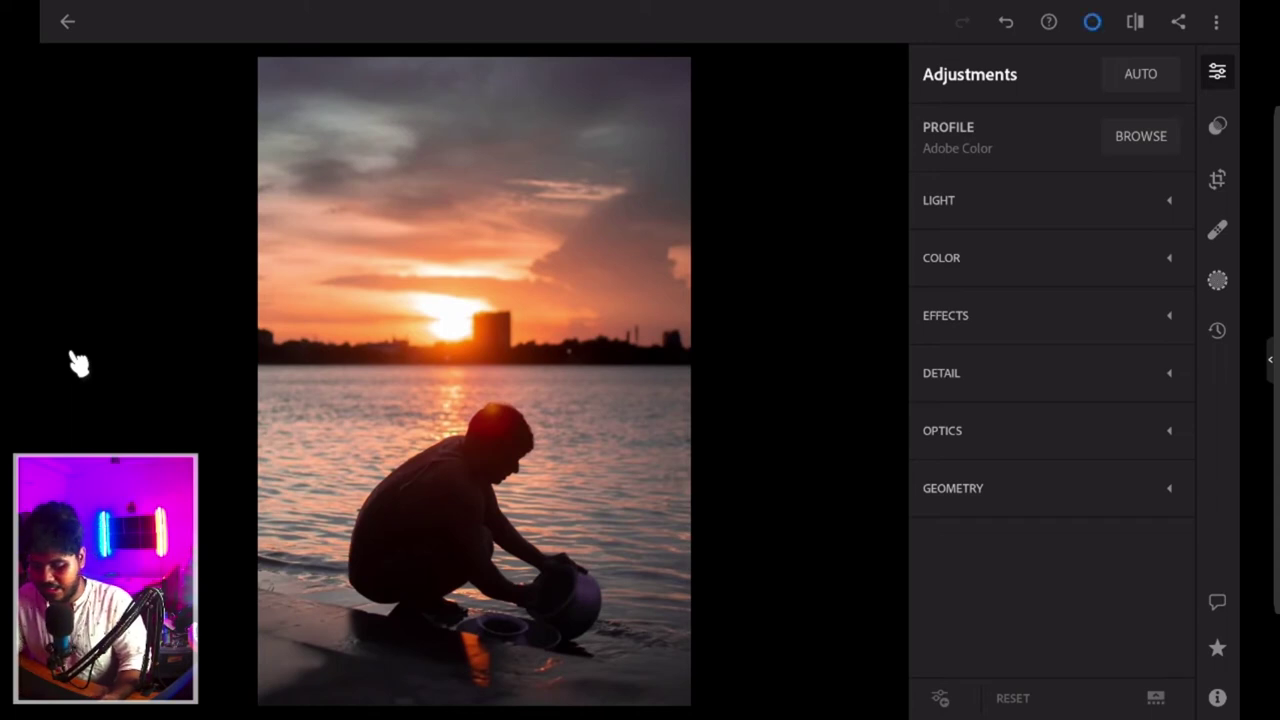
key("backslash")
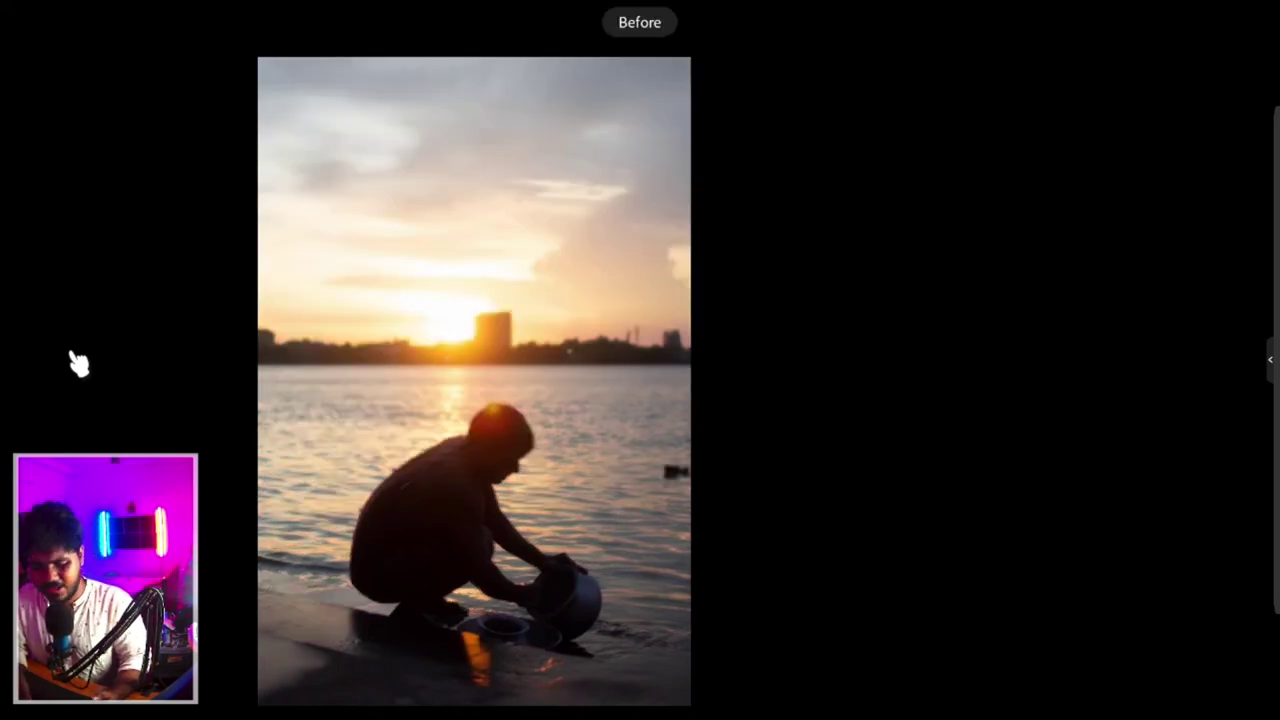
key("backslash")
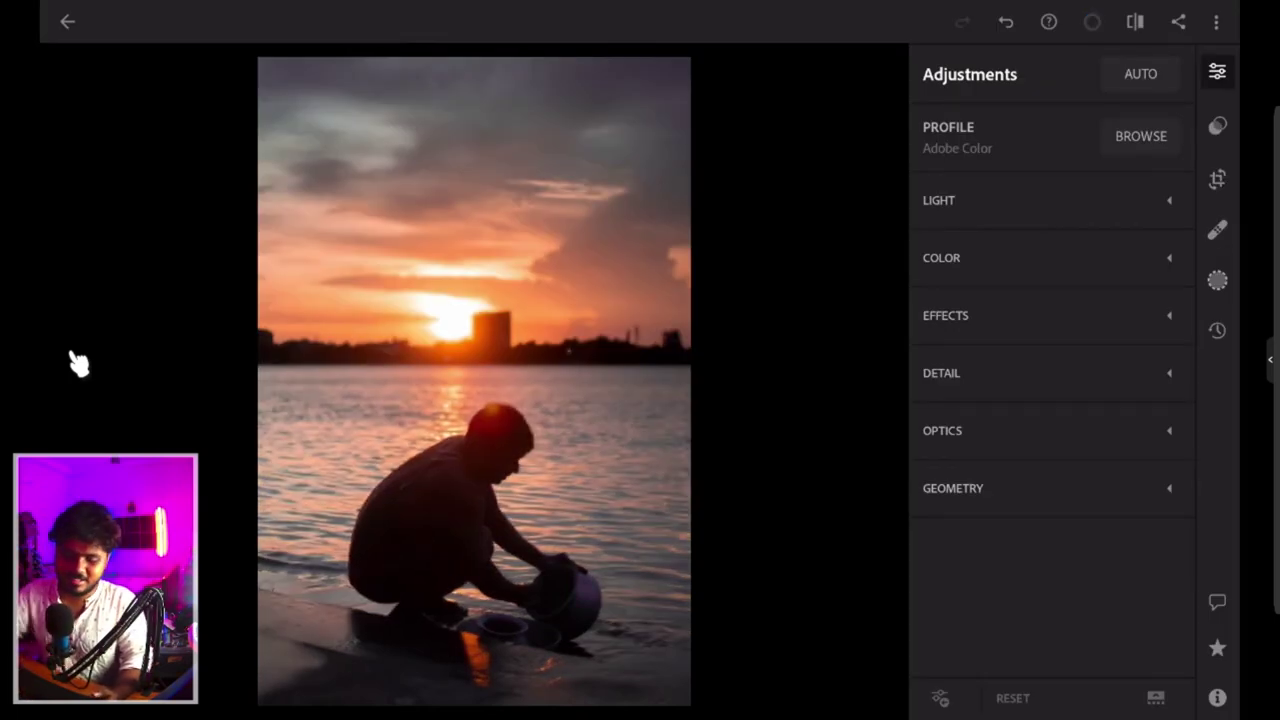
key("Right")
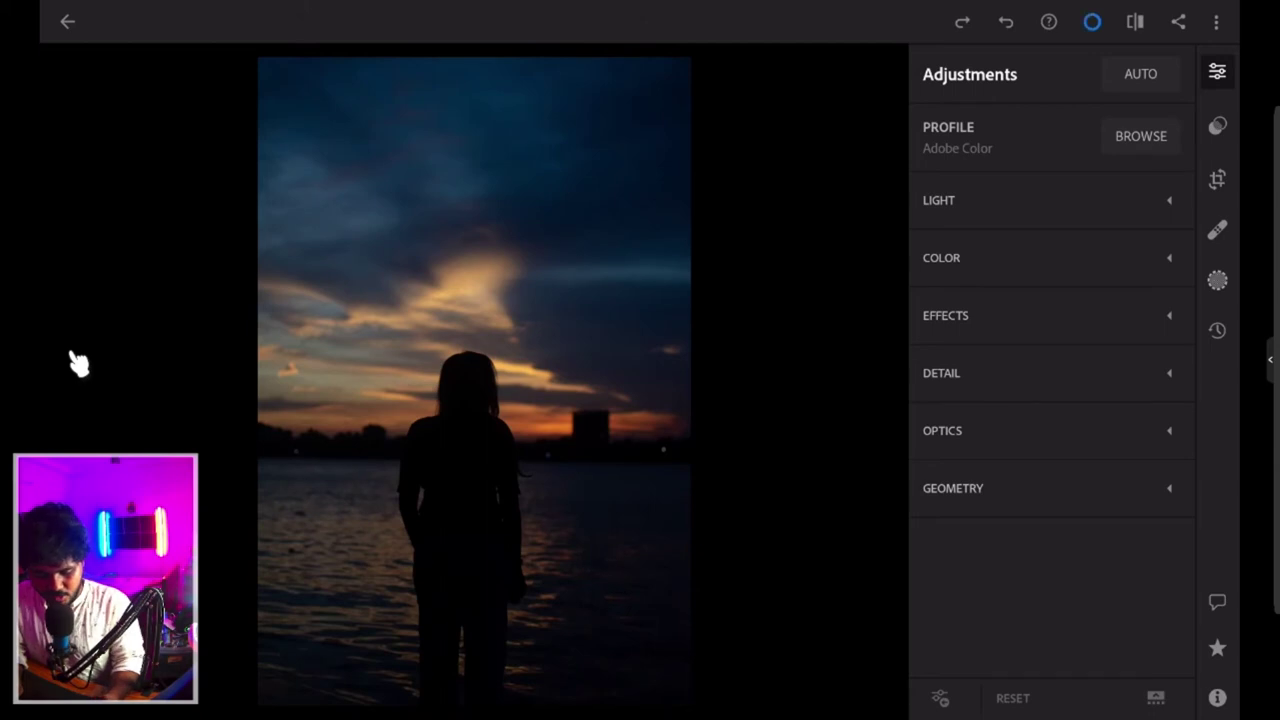
key("c")
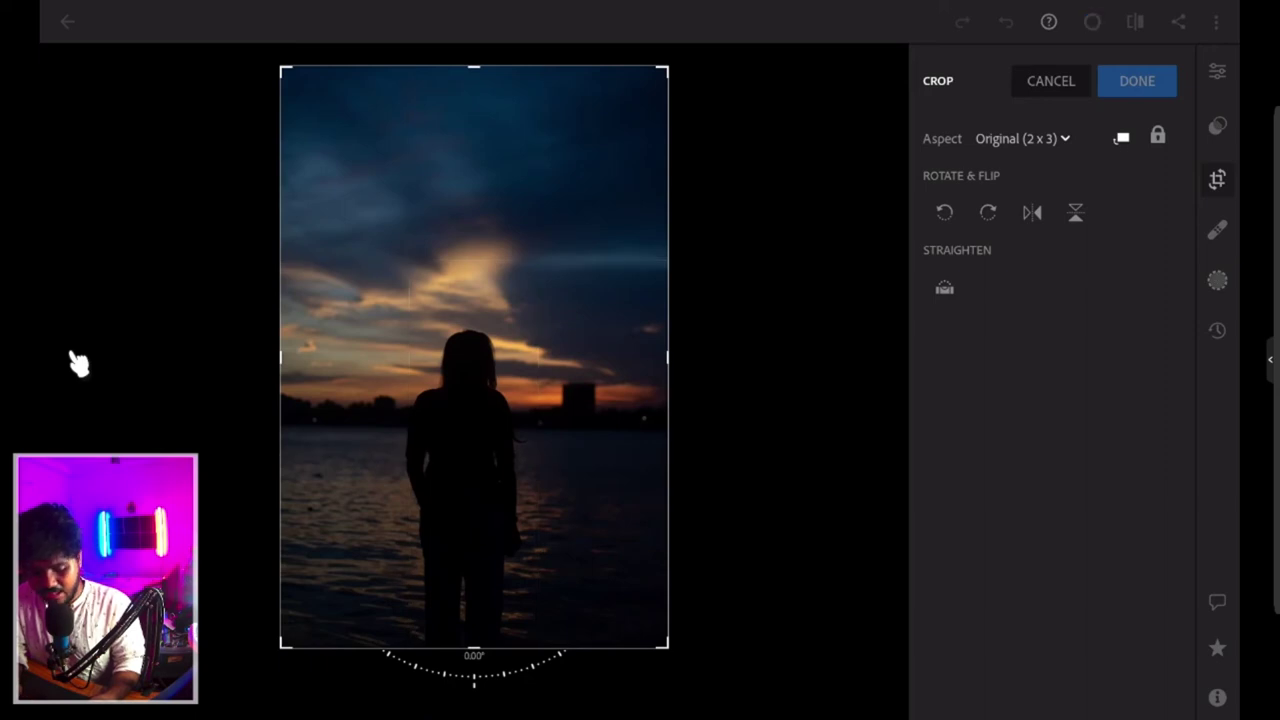
- Crop the woman's silhouette photo to a 4 x 5 ratio and reposition it in the frame
left_click(1022, 138)
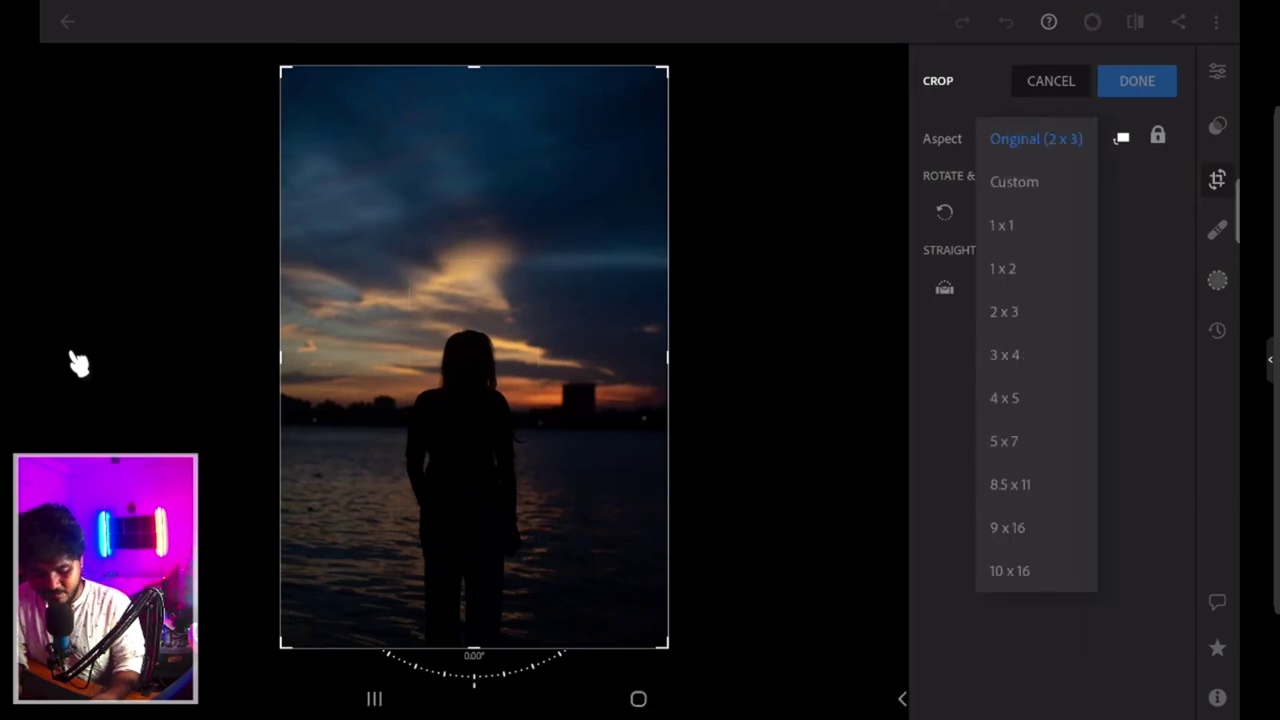
left_click(1004, 397)
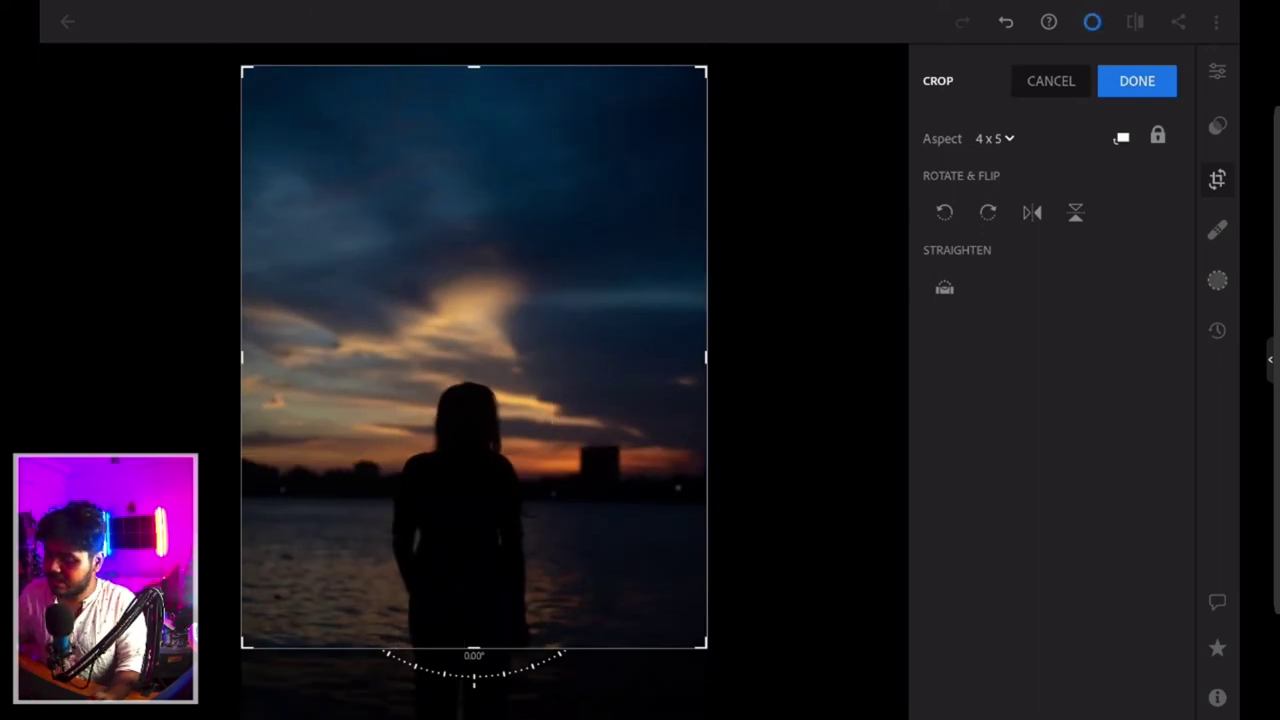
left_click_drag(474, 400, 474, 345)
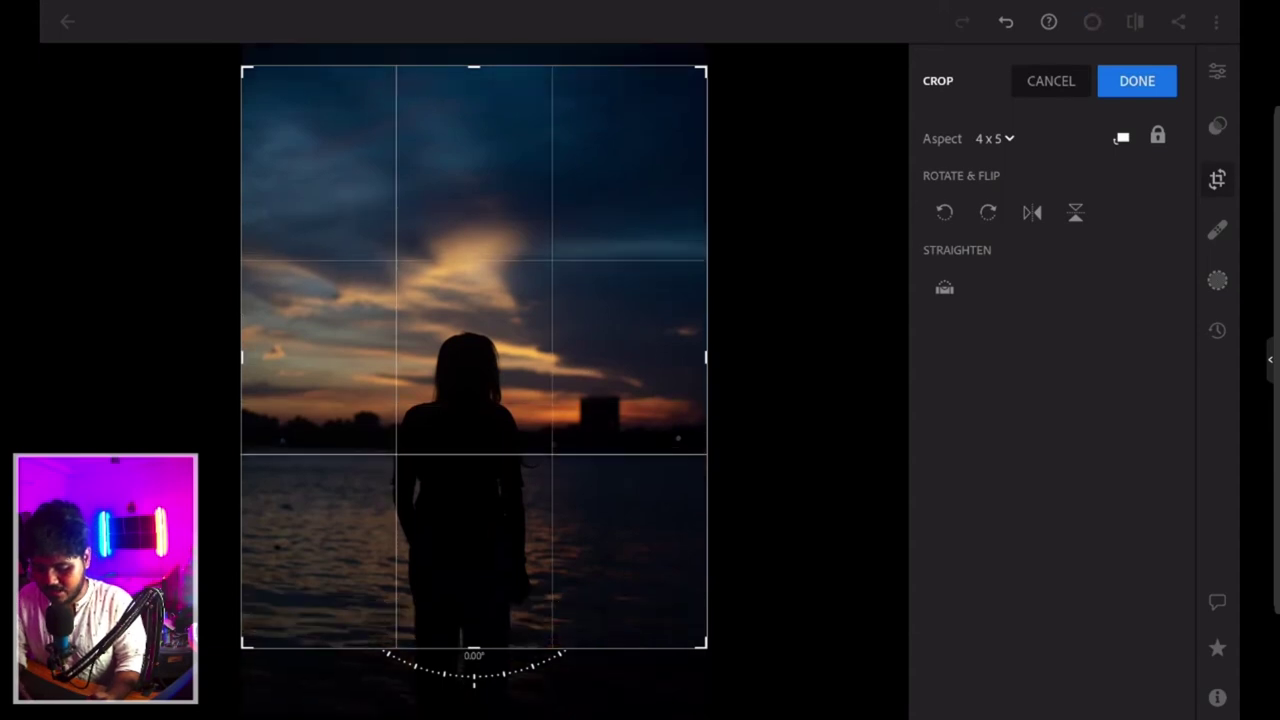
left_click_drag(474, 345, 474, 342)
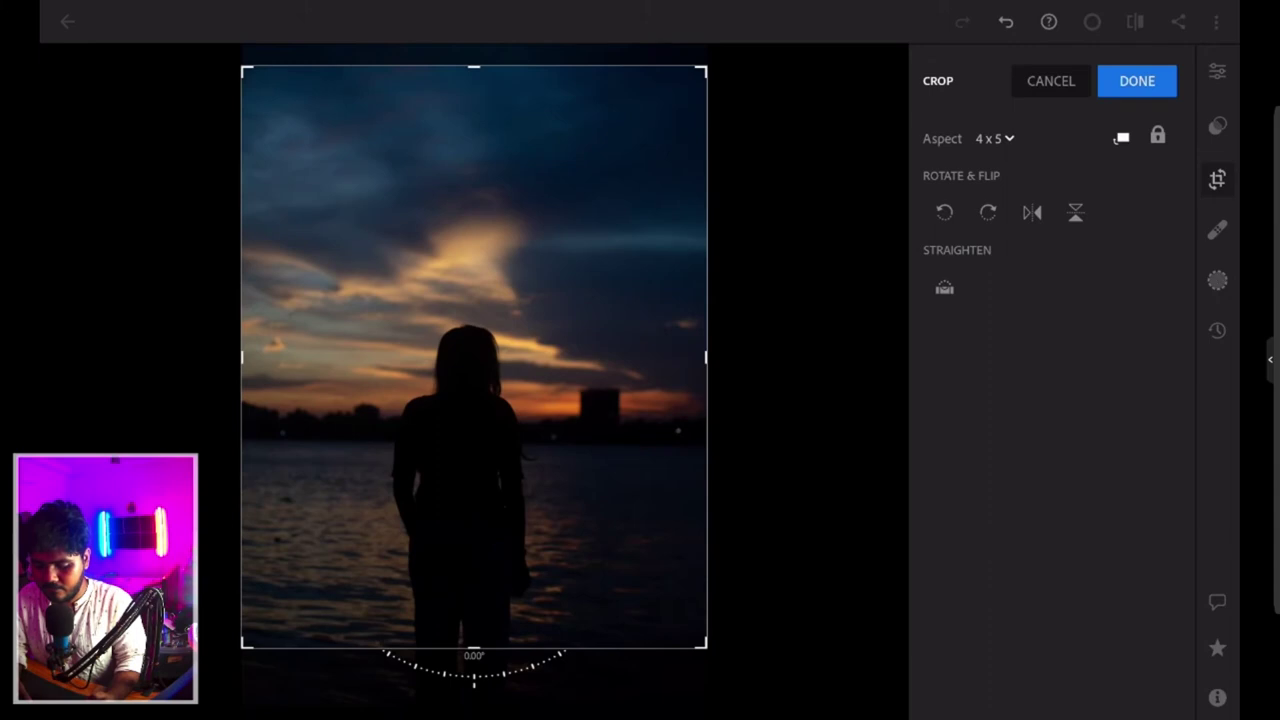
left_click_drag(473, 350, 473, 354)
left_click_drag(706, 67, 702, 73)
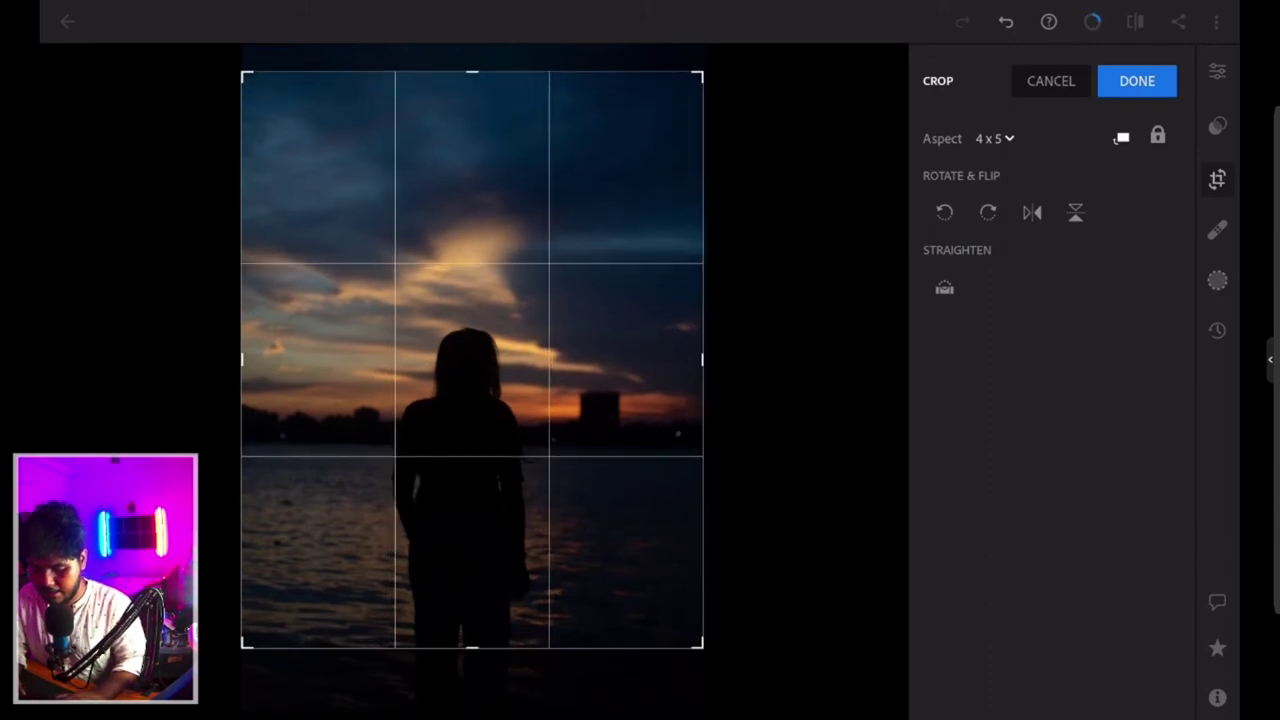
left_click(1137, 81)
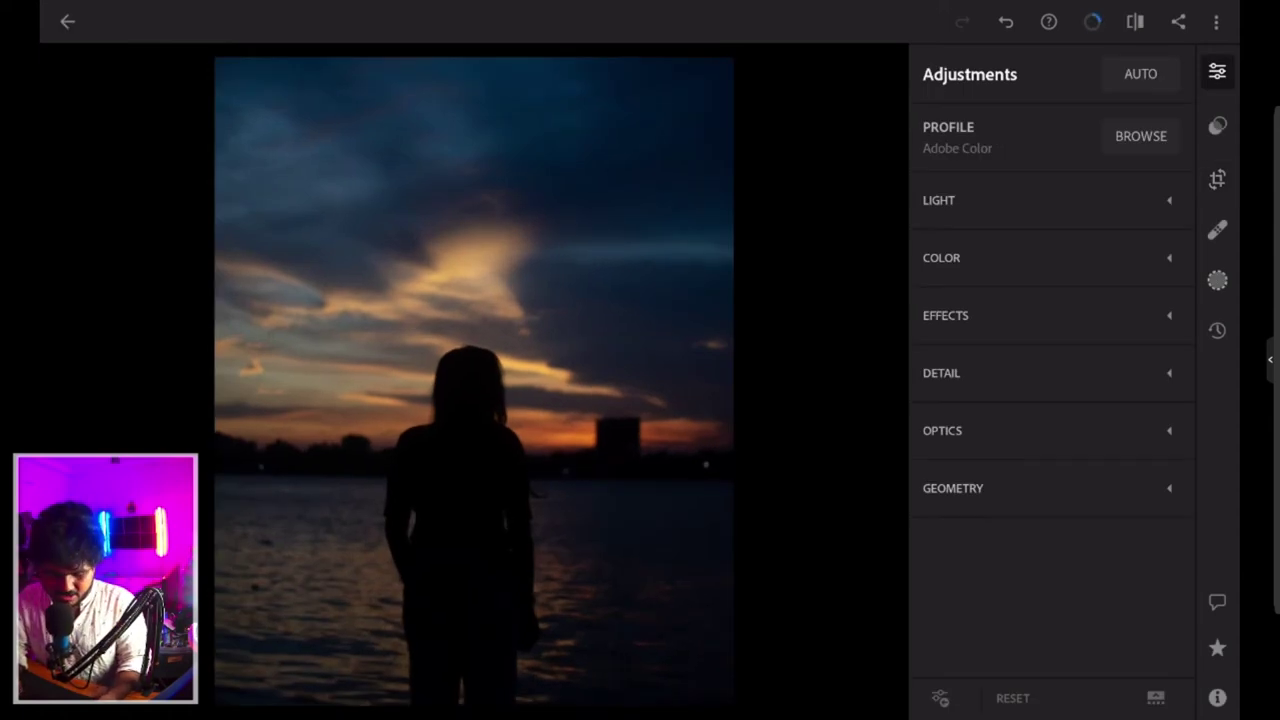
- Straighten the cropped photo with a slight tilt of about -0.77°
key("c")
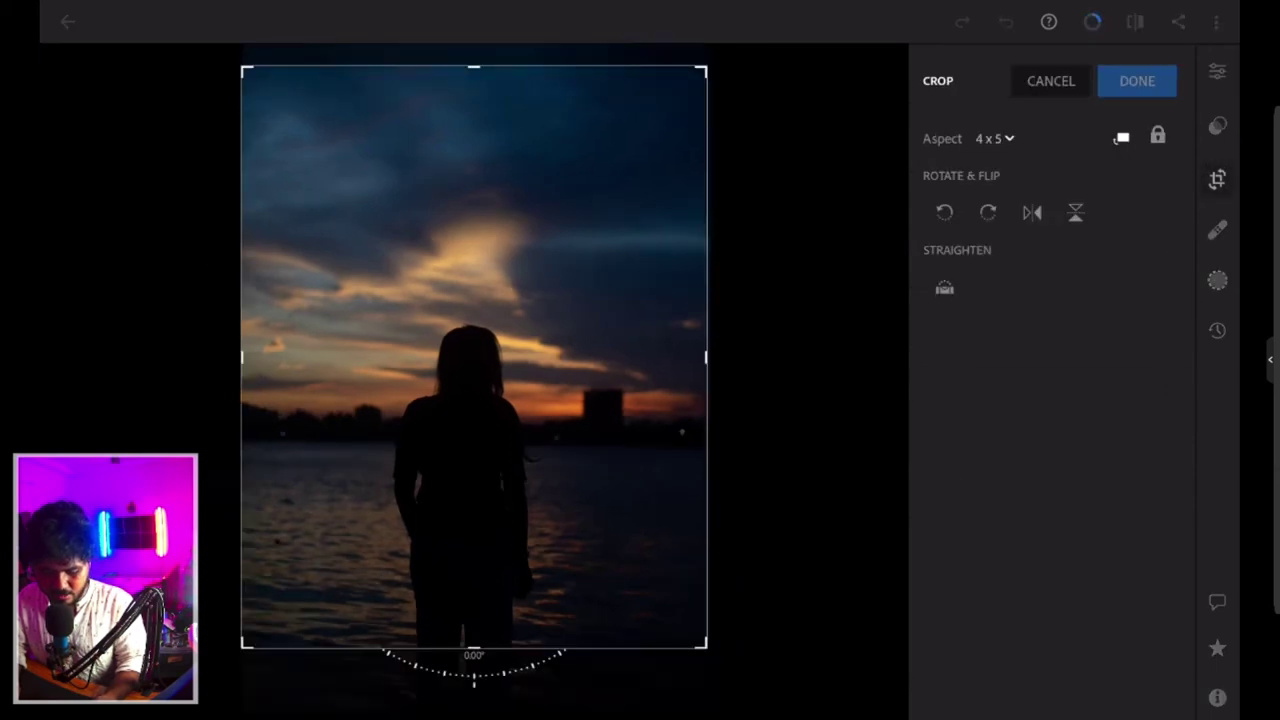
left_click(479, 387)
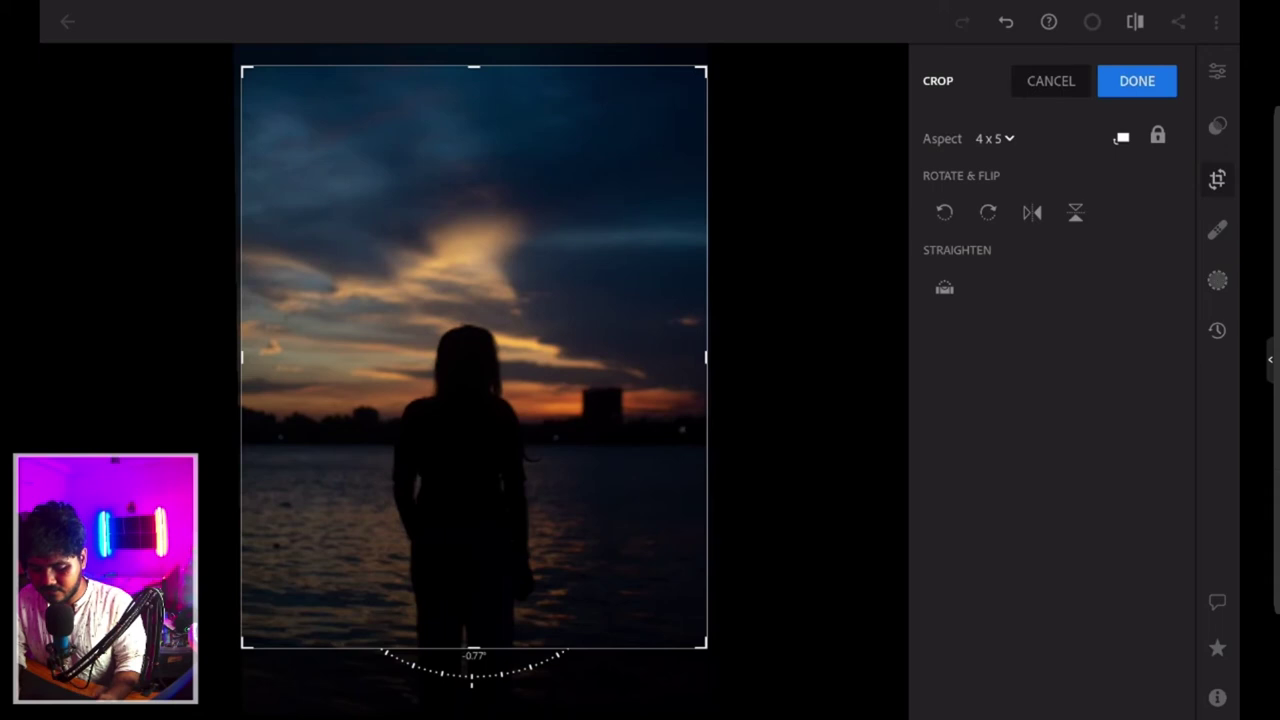
key("Return")
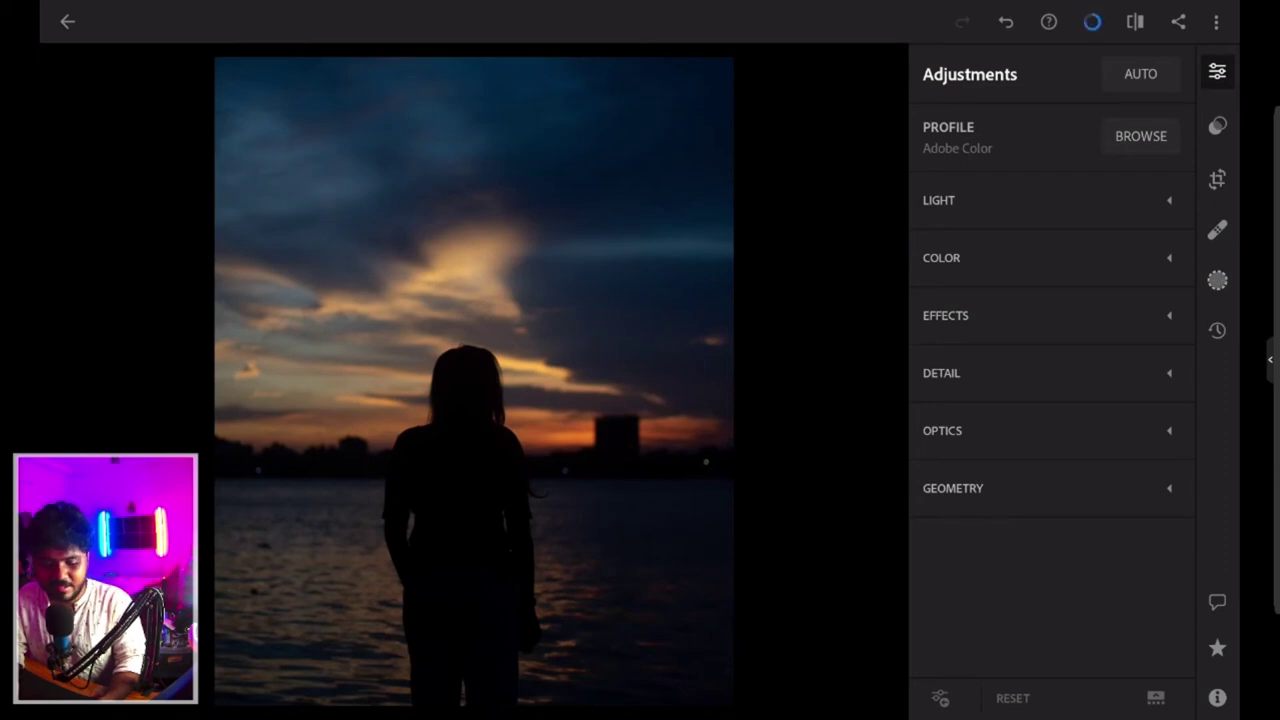
- In the Light panel, set Exposure 1.15 EV, Contrast 11, Shadows 23, Whites 15 and Blacks 11
left_click(1050, 200)
left_click_drag(1051, 250, 1077, 250)
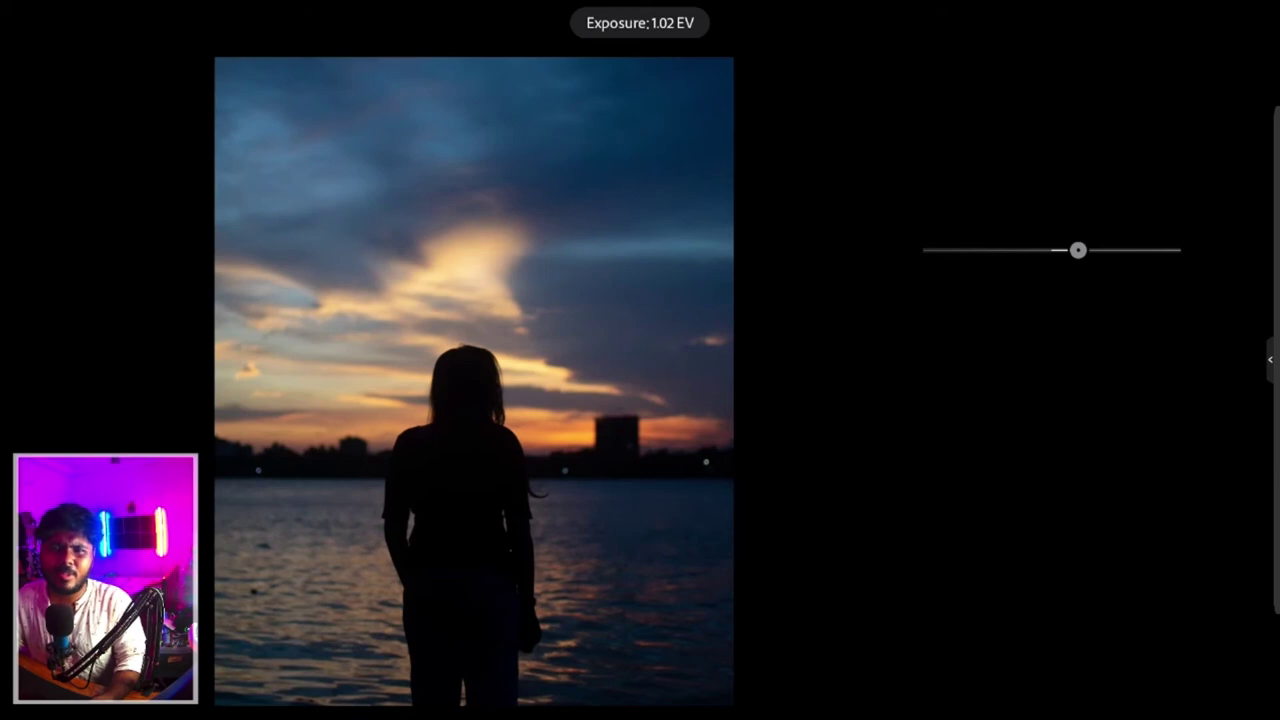
left_click_drag(1077, 250, 1080, 250)
left_click_drag(1051, 298, 1065, 298)
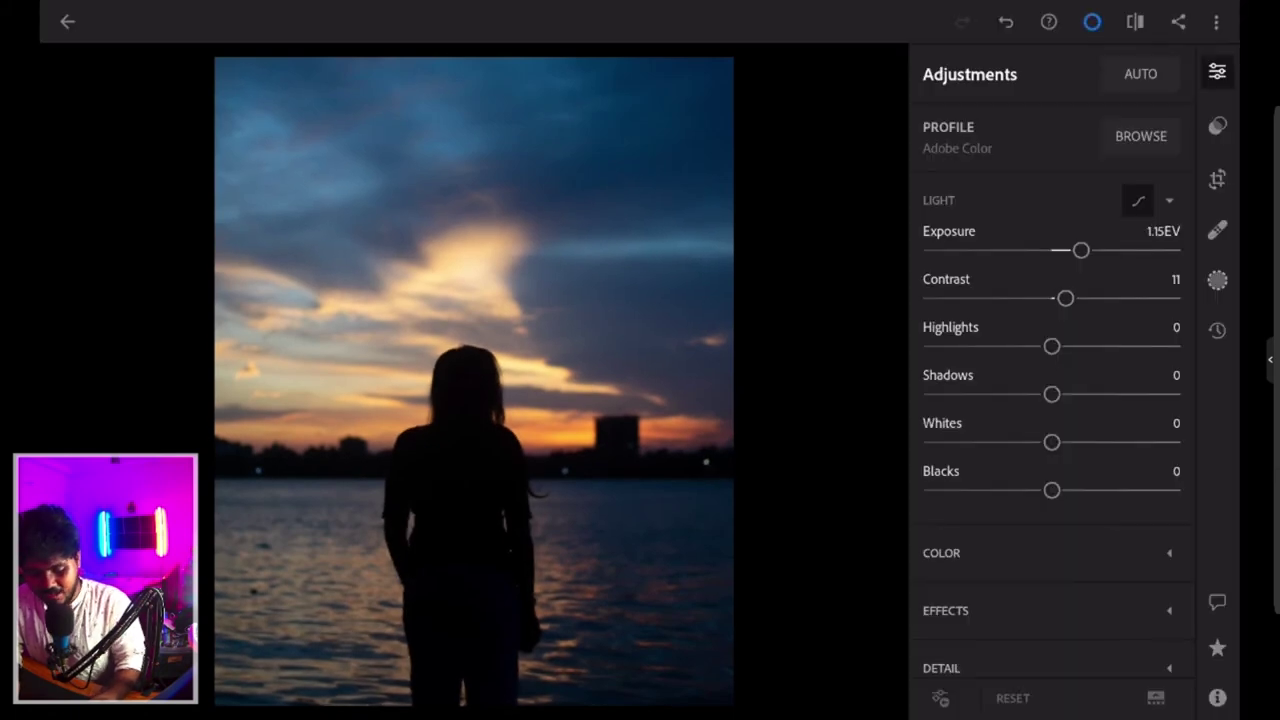
left_click_drag(1051, 394, 1081, 394)
mouse_move(1051, 442)
left_mouse_down()
mouse_move(1064, 442)
mouse_move(1034, 442)
mouse_move(1120, 442)
mouse_move(1034, 442)
mouse_move(1071, 442)
left_mouse_up()
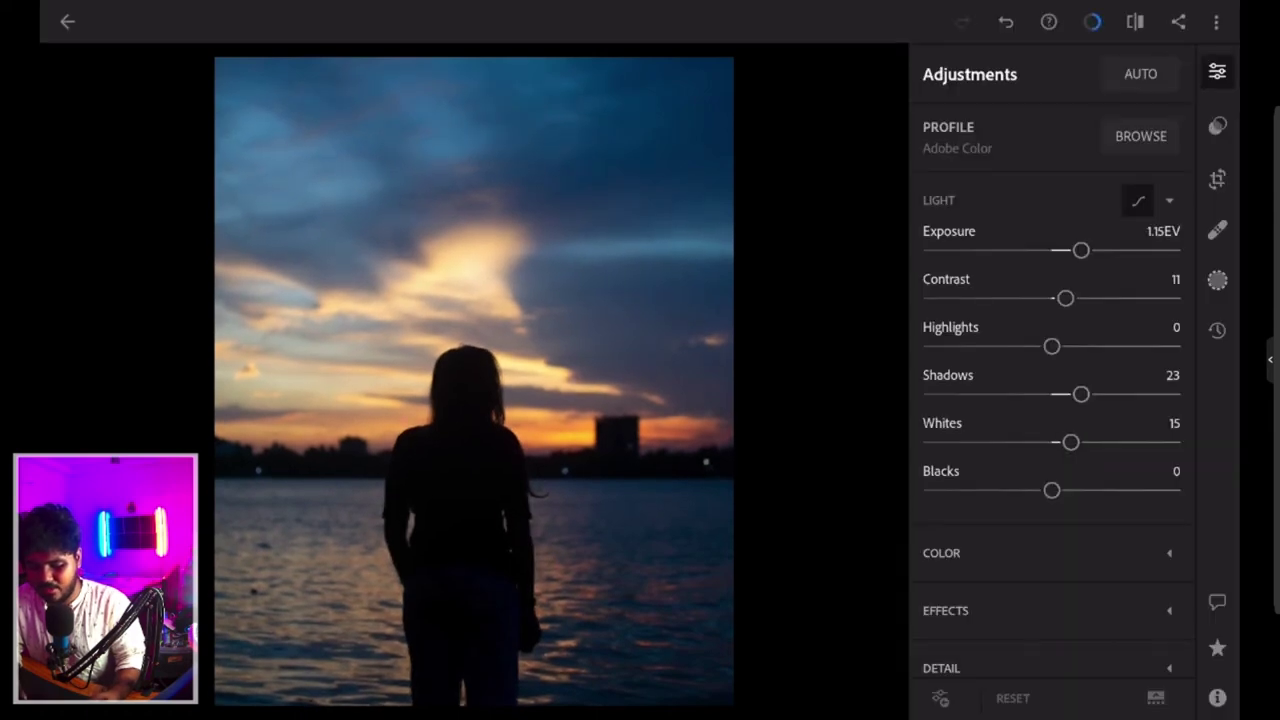
left_click_drag(1051, 490, 1065, 490)
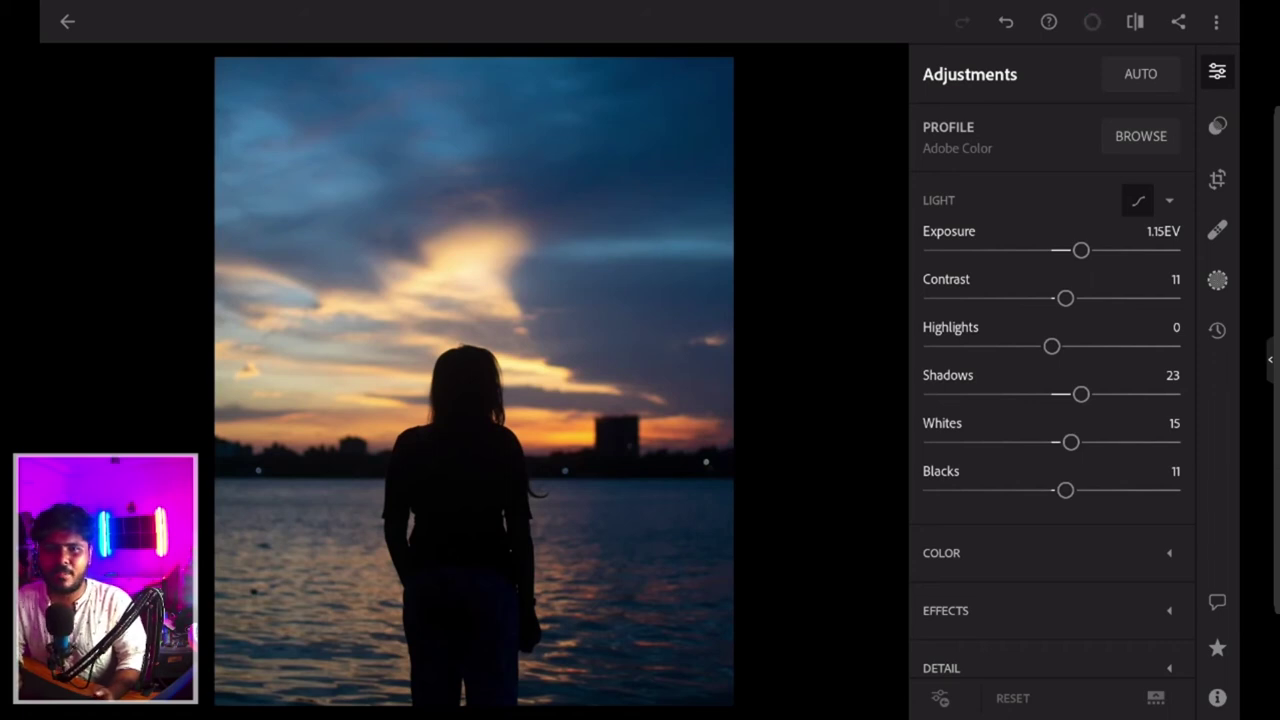
left_click(1040, 200)
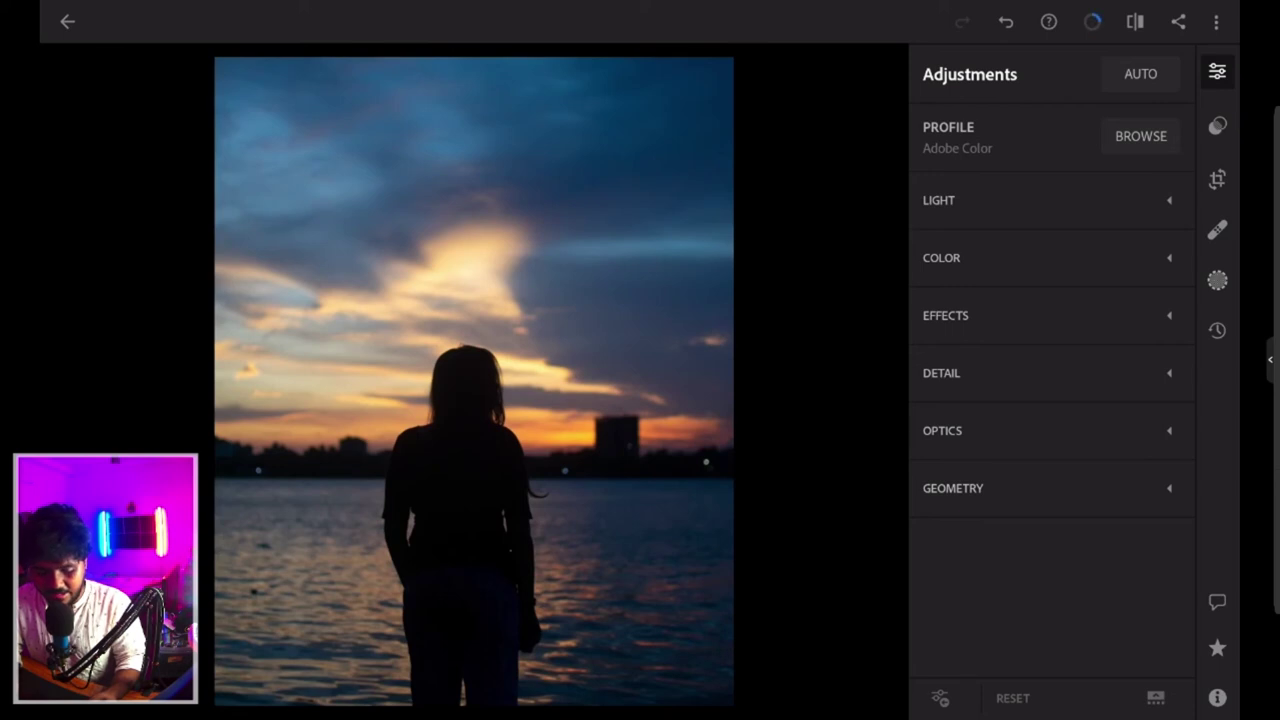
- Warm the white balance to Custom 5047K (Tint 51) and set Saturation to 5
left_click(1040, 258)
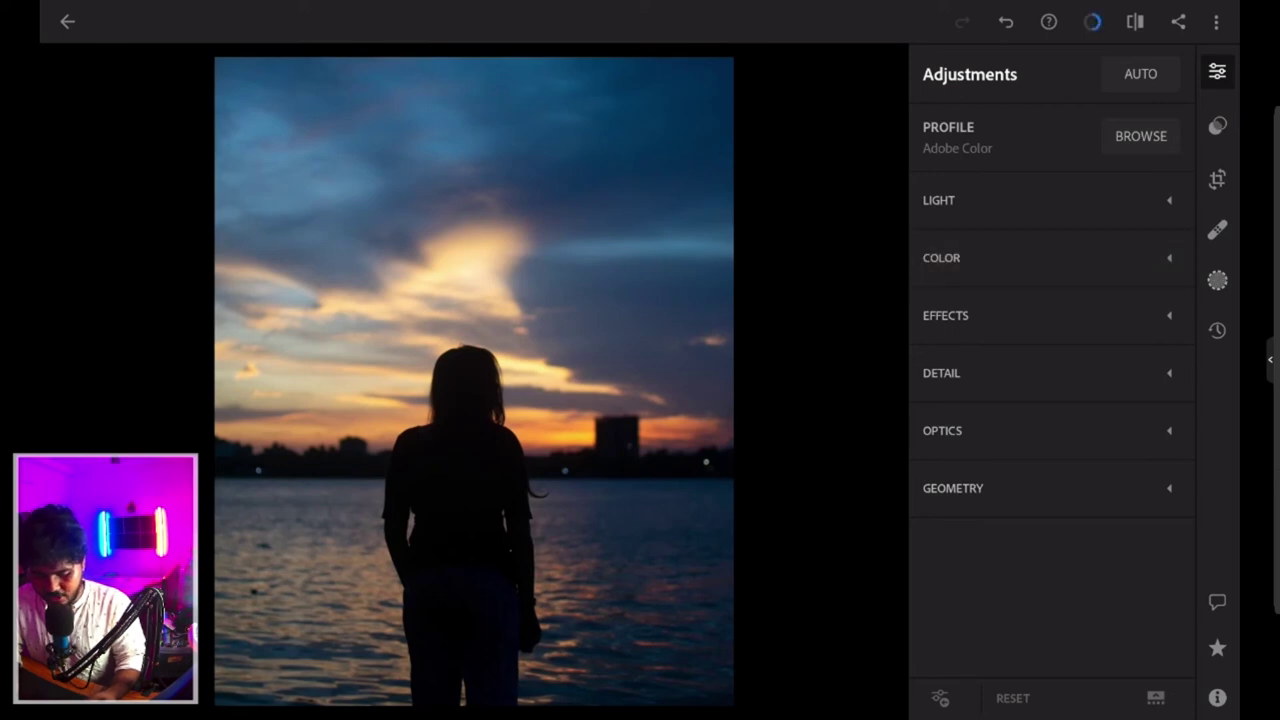
left_click(1040, 258)
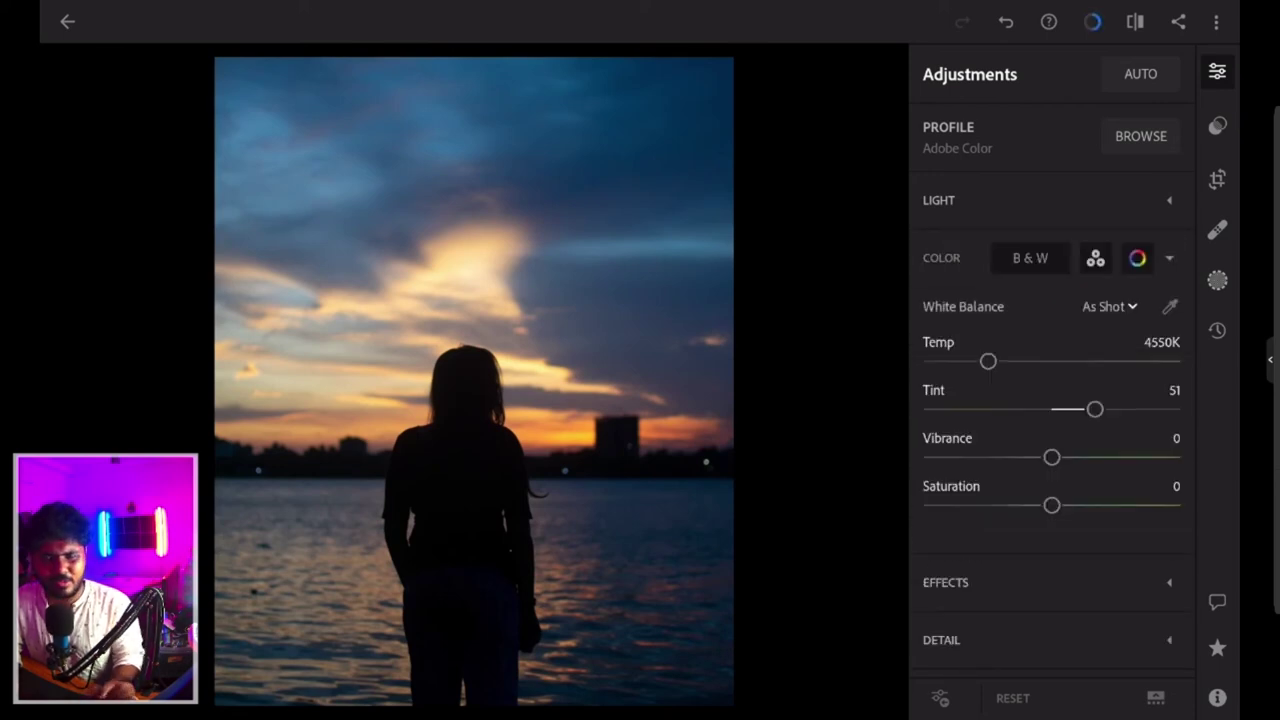
left_click_drag(988, 361, 991, 361)
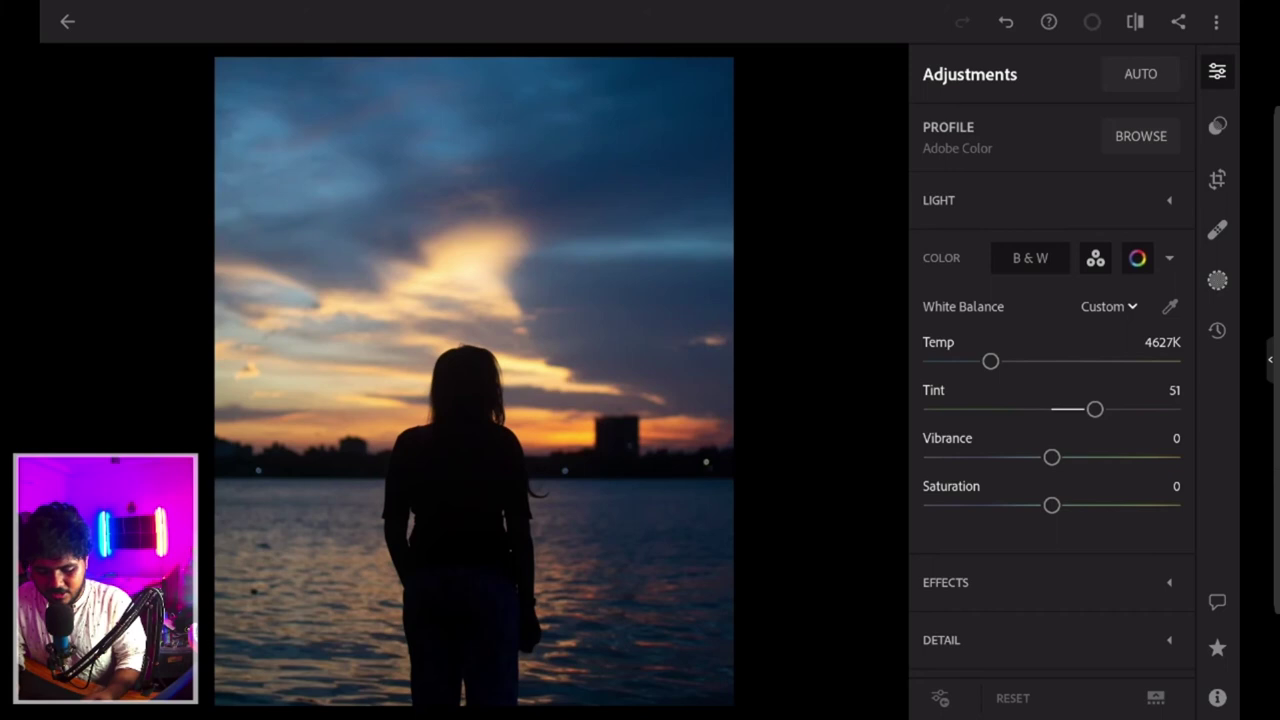
left_click_drag(990, 361, 1001, 361)
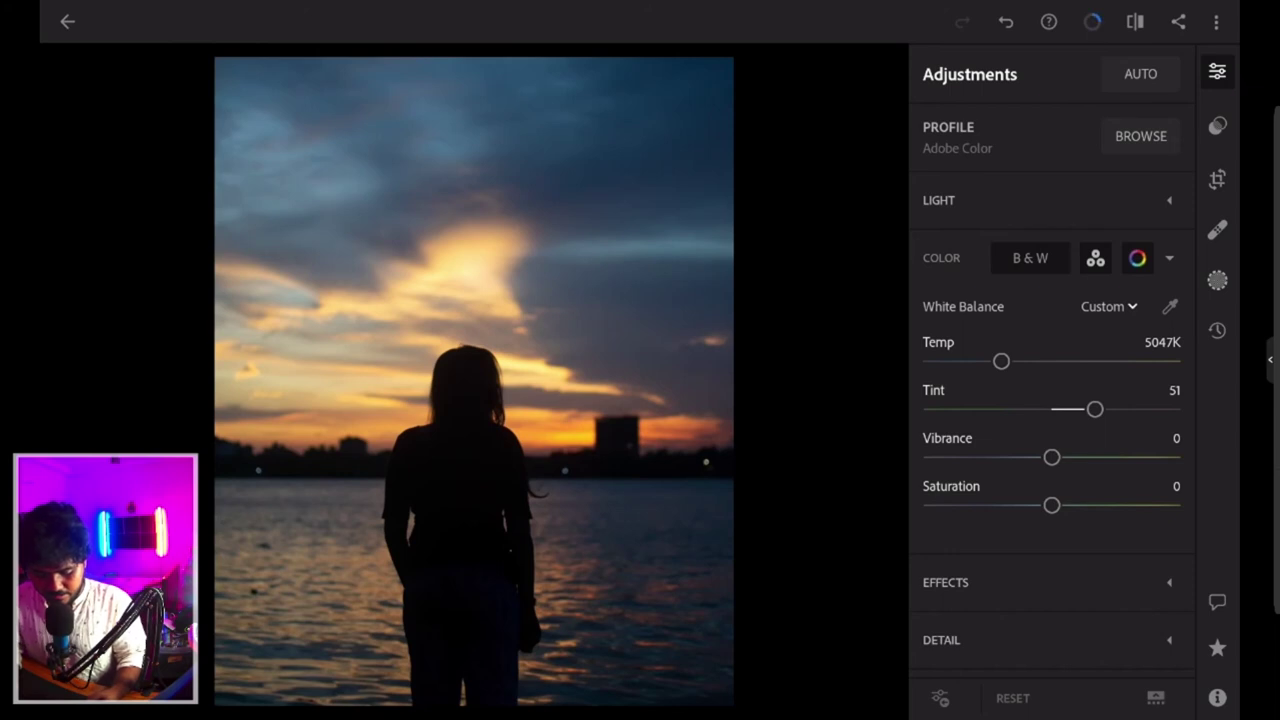
left_click_drag(1051, 505, 1058, 505)
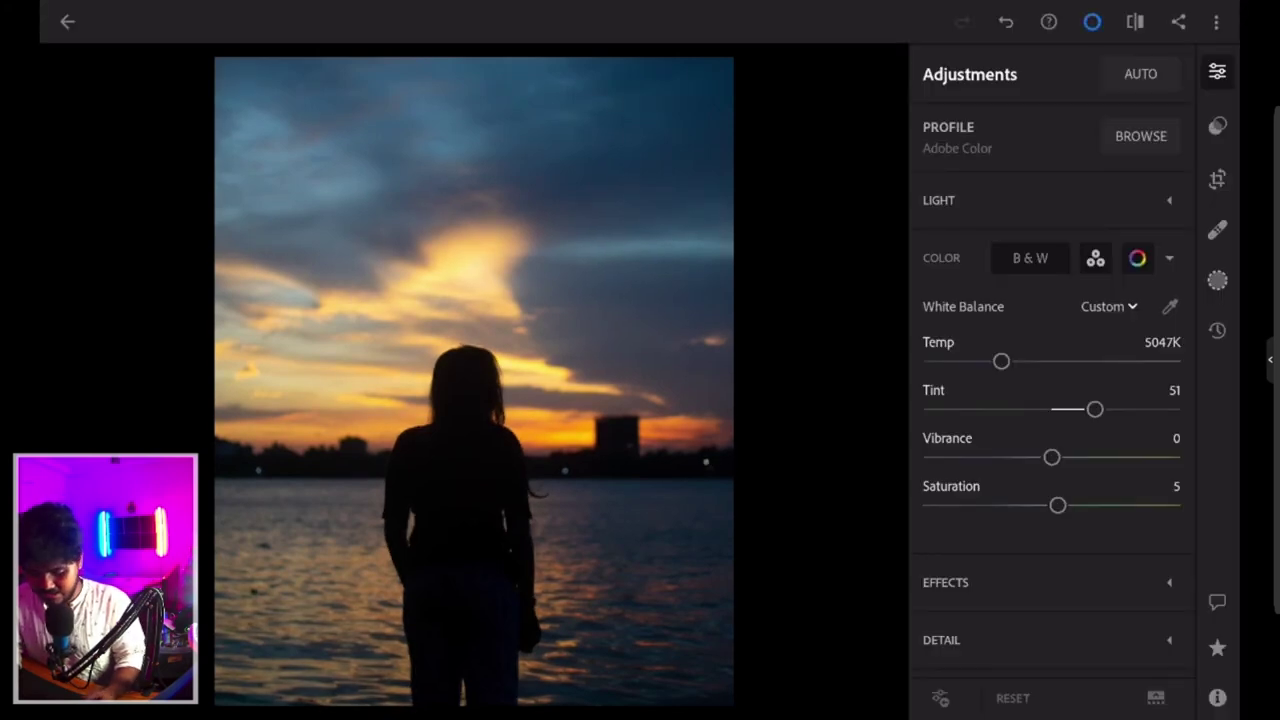
- In Color Mix, shift the Yellow hue left and set the Orange hue to -30
left_click(1169, 258)
left_click(1169, 258)
left_click(1137, 258)
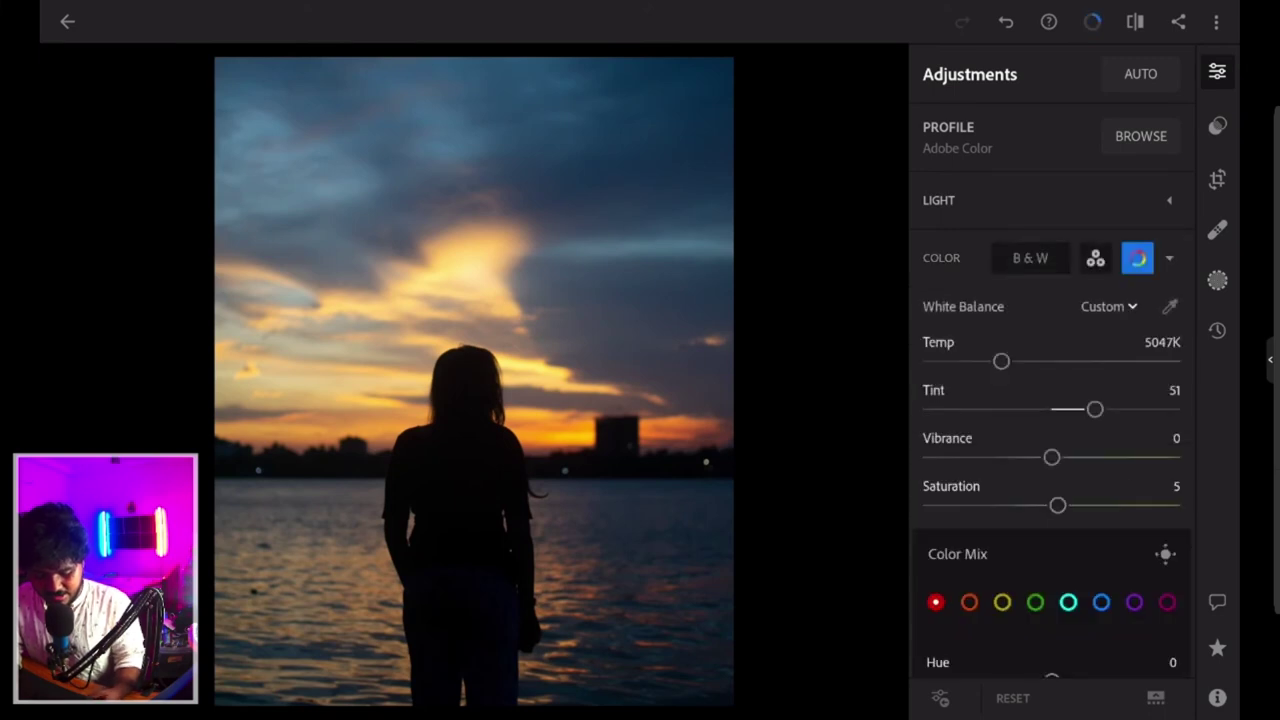
scroll(1050, 400, "down", 5)
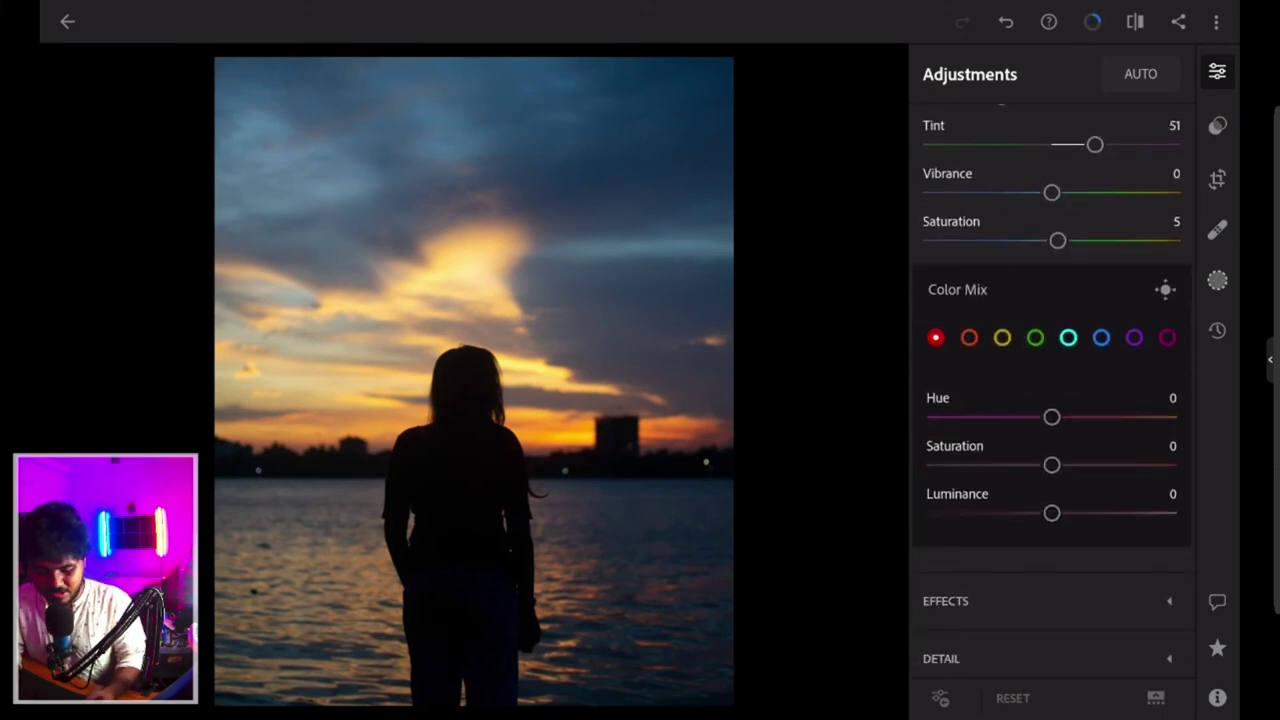
left_click(1002, 337)
left_click_drag(1051, 416, 977, 416)
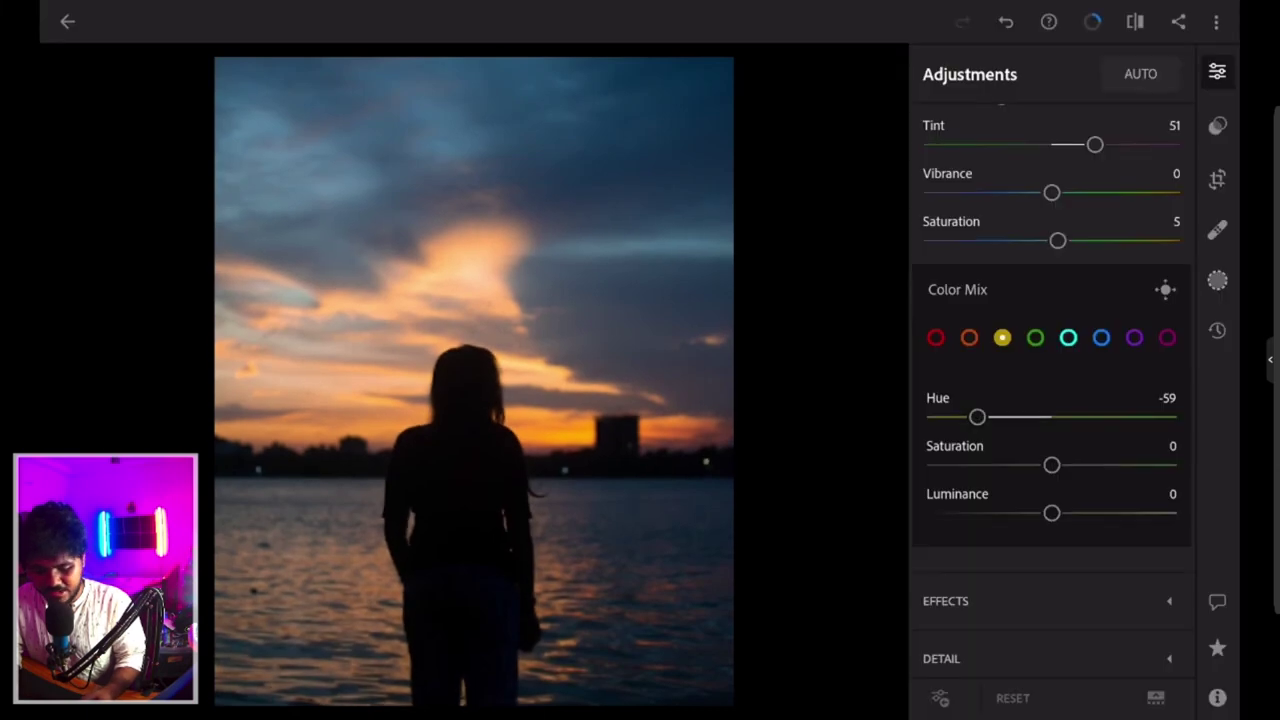
left_click(969, 337)
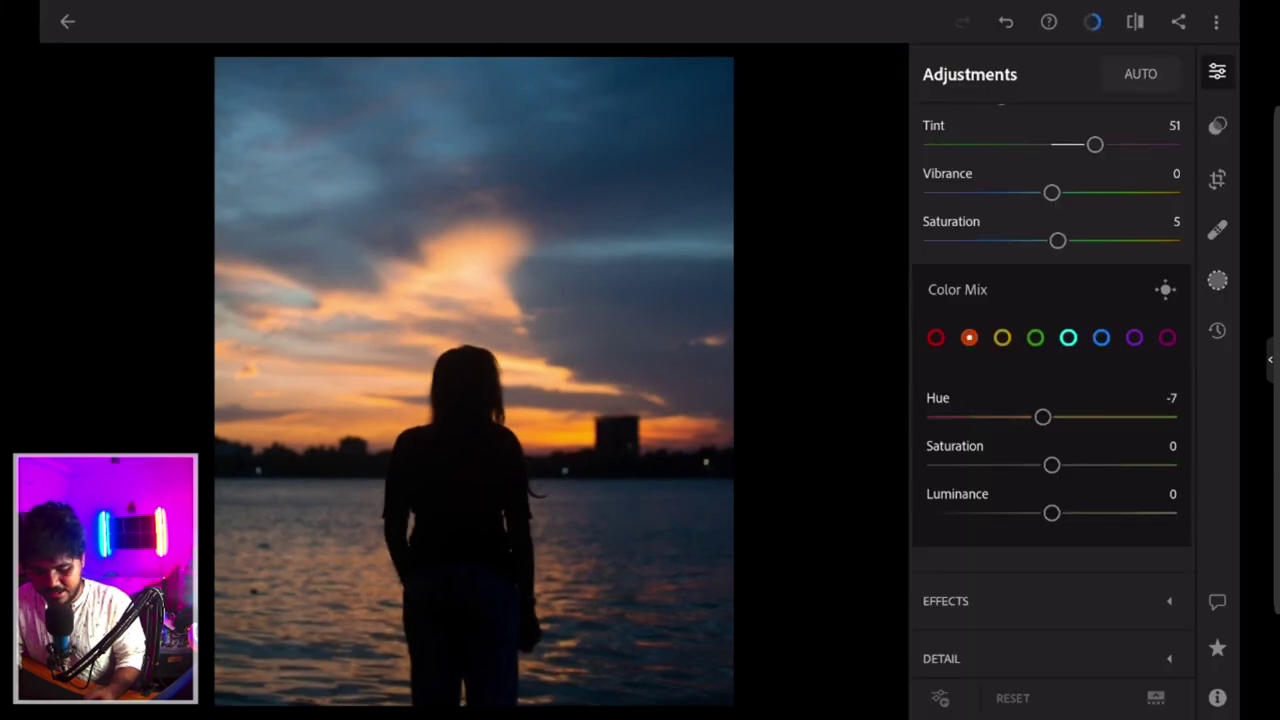
left_click_drag(1051, 416, 1014, 416)
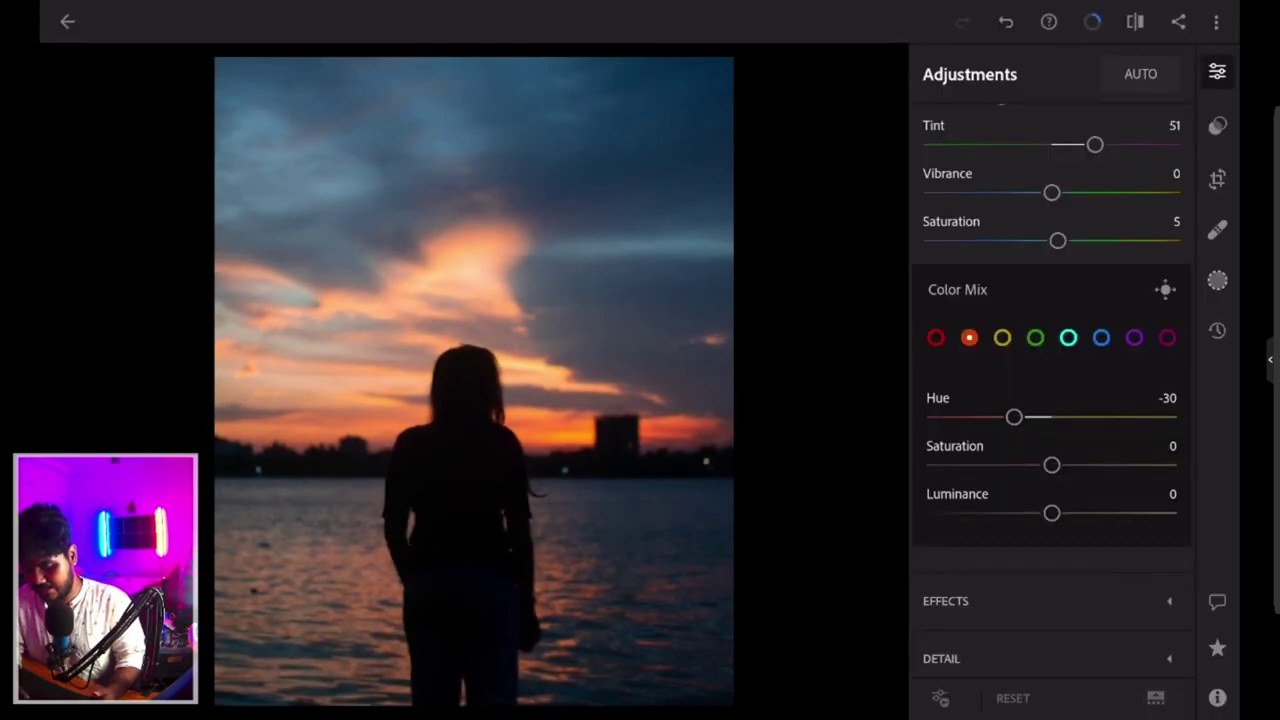
- Toggle Before/After to compare the warmer sunset with the original photo
left_click(474, 380)
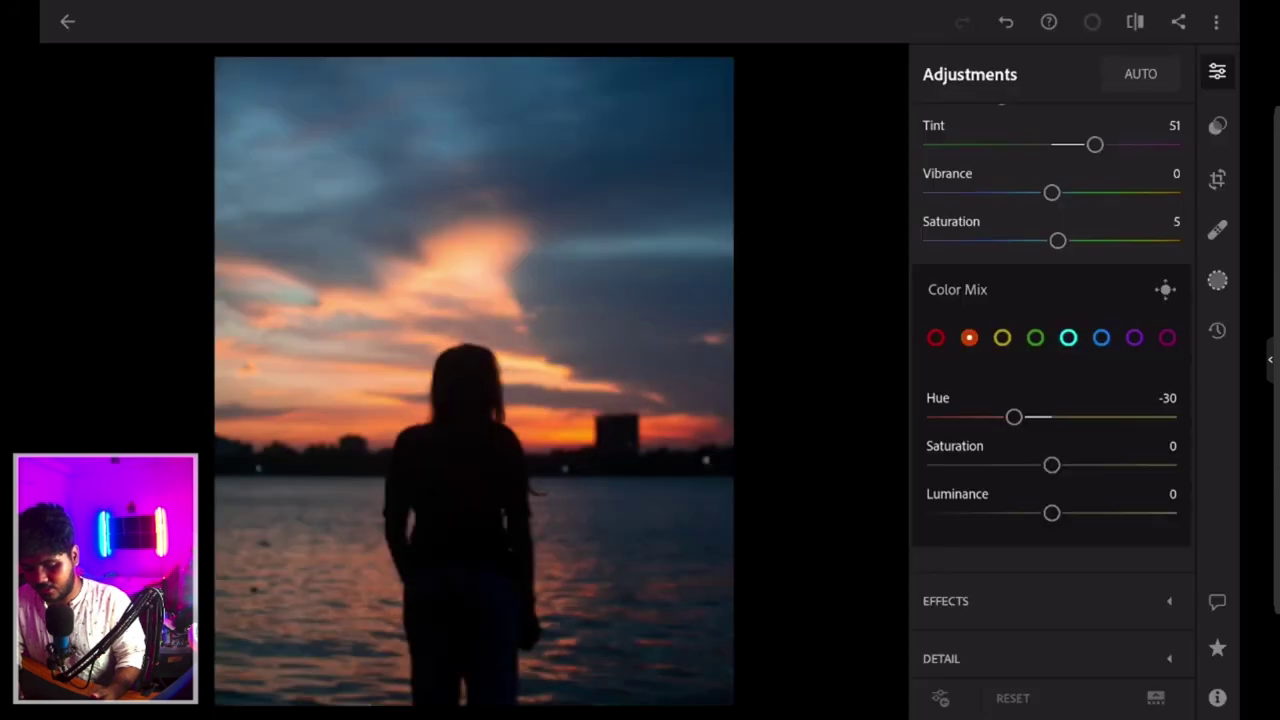
left_click(474, 380)
left_click(474, 380)
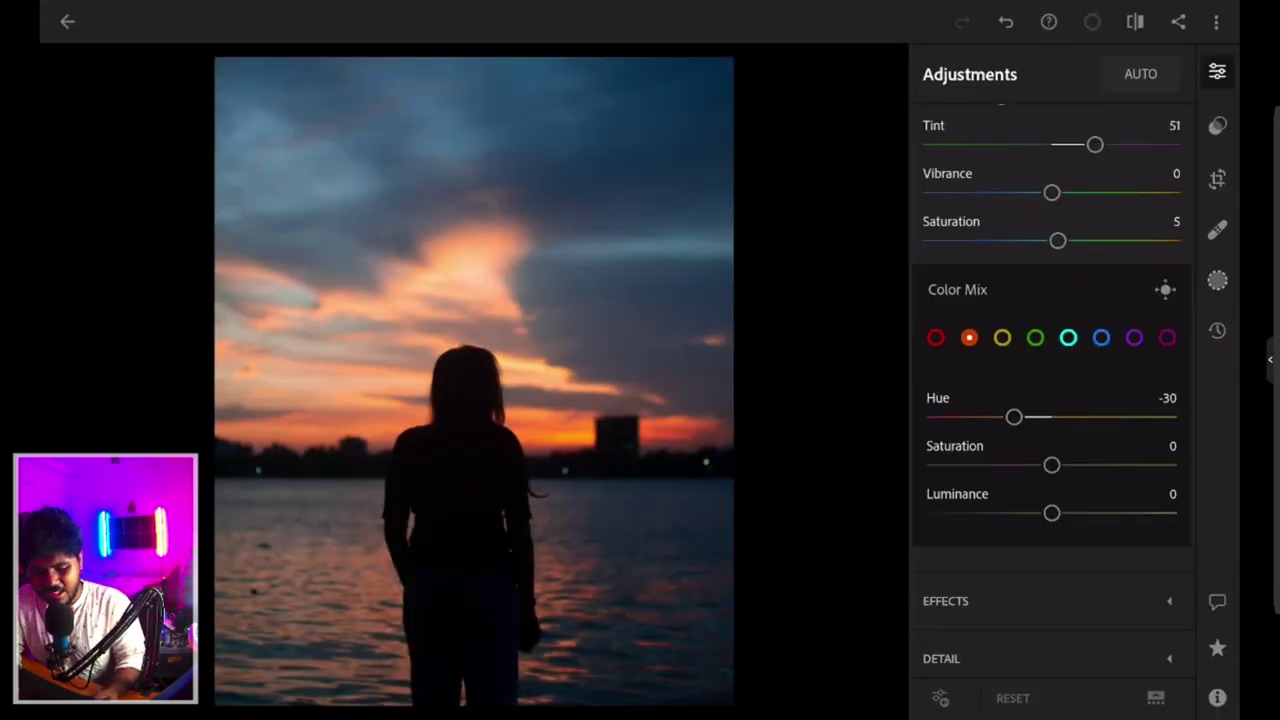
scroll(1050, 400, "up", 5)
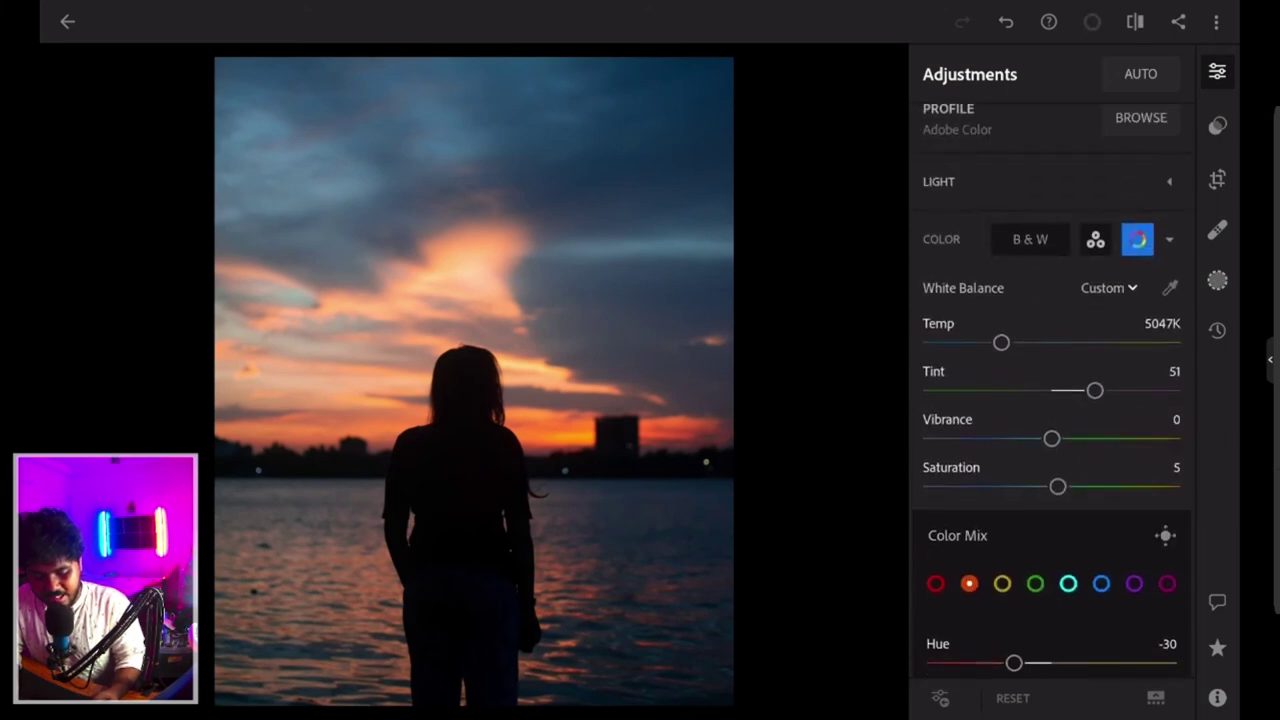
left_click(941, 229)
left_click(939, 200)
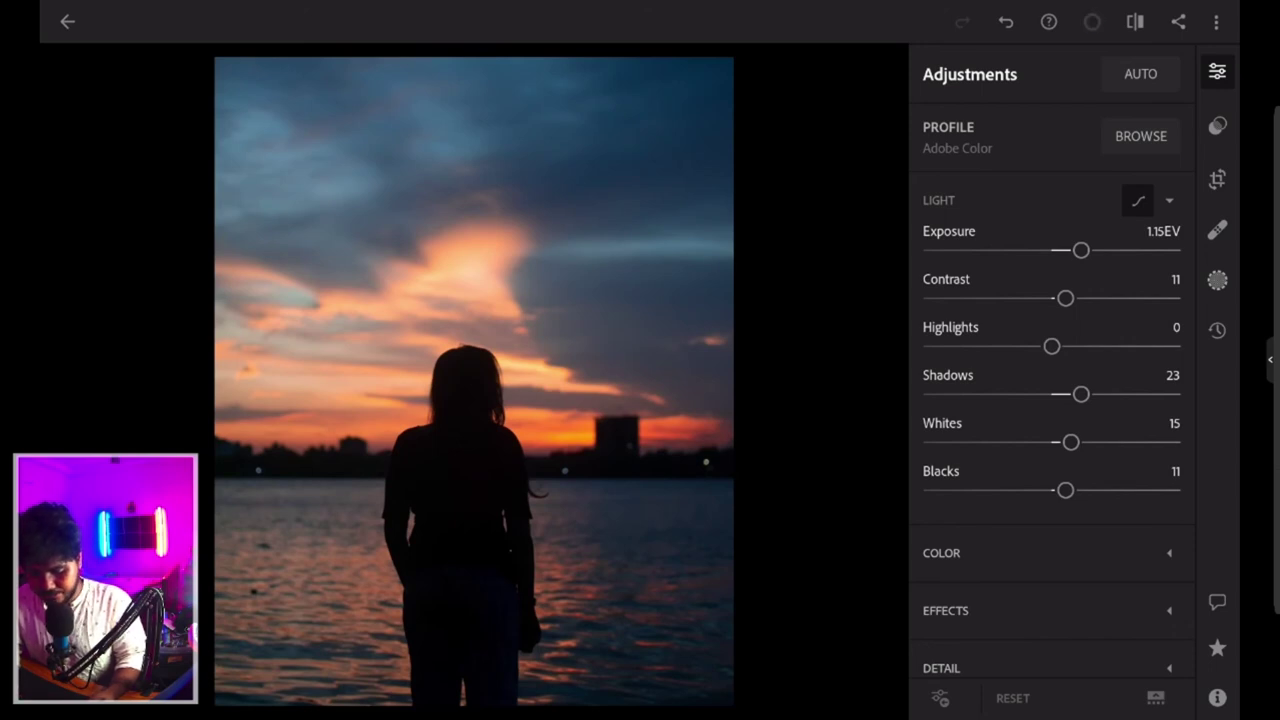
- Nudge Exposure up to 1.17 EV and fold away the Light panel
left_click_drag(1081, 250, 1090, 250)
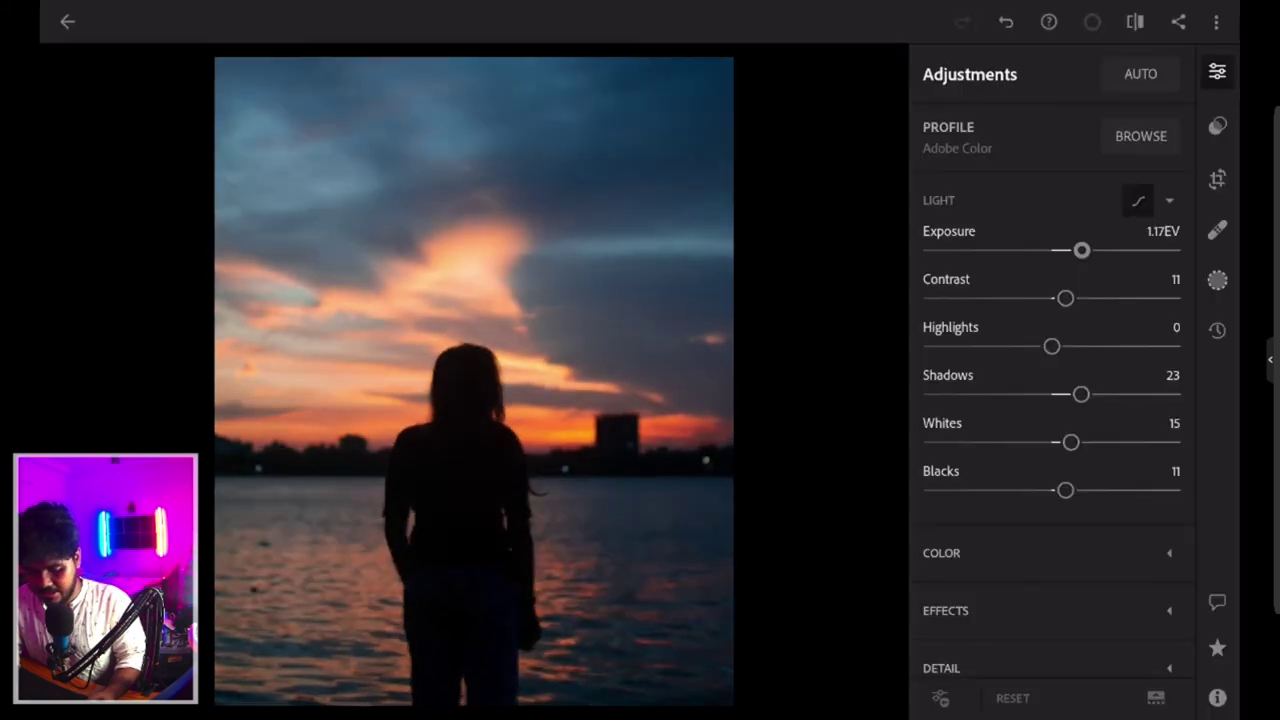
left_click(1169, 200)
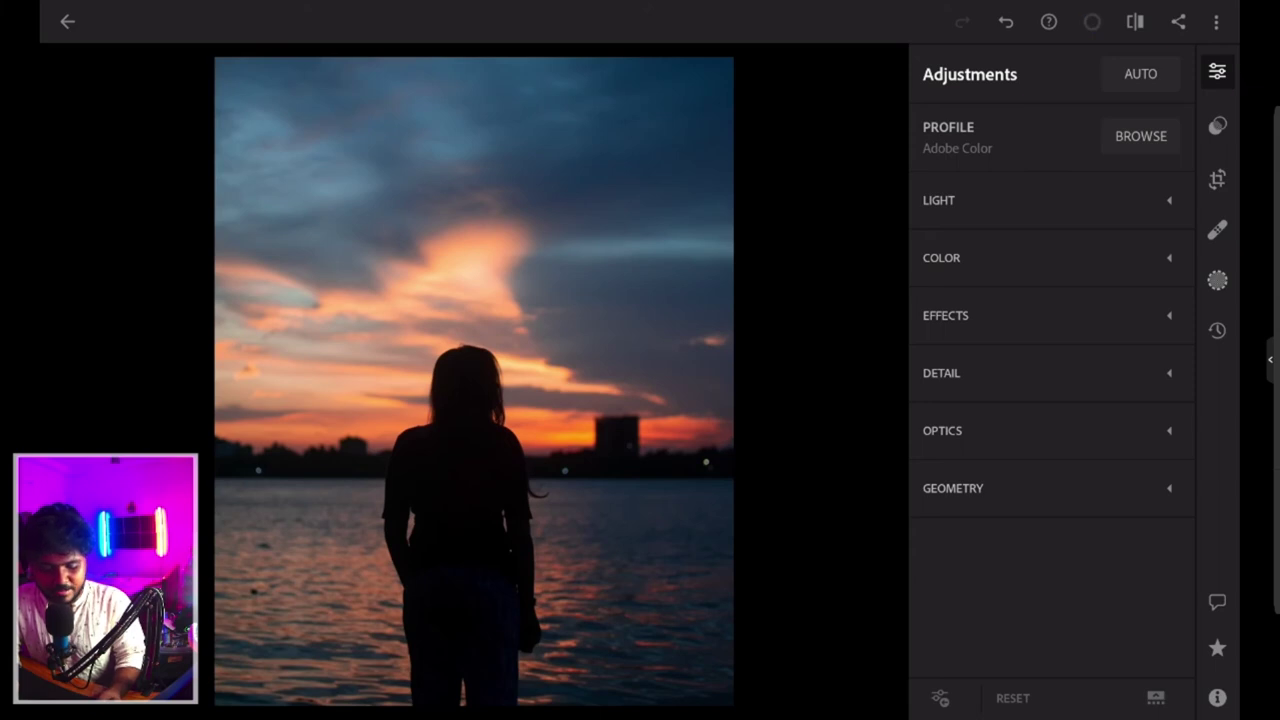
left_click(1217, 280)
- Add a Linear Gradient mask covering the water up to the horizon
left_click(63, 79)
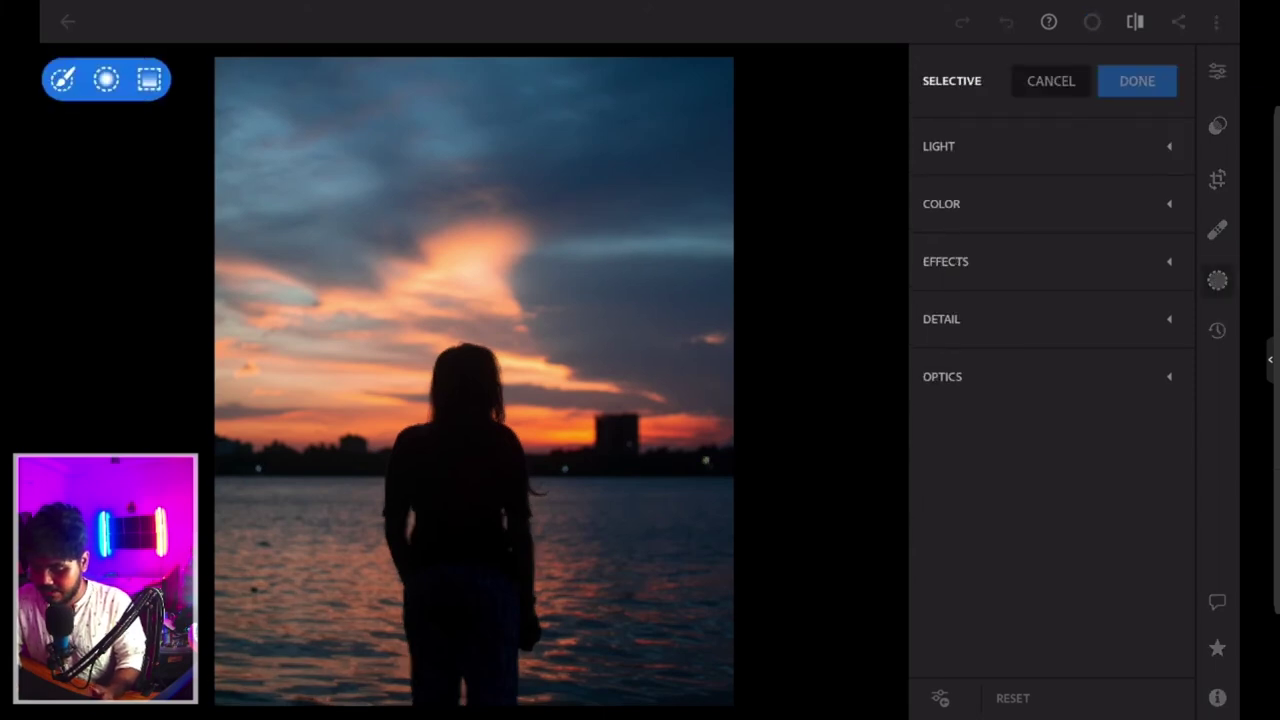
left_click(149, 79)
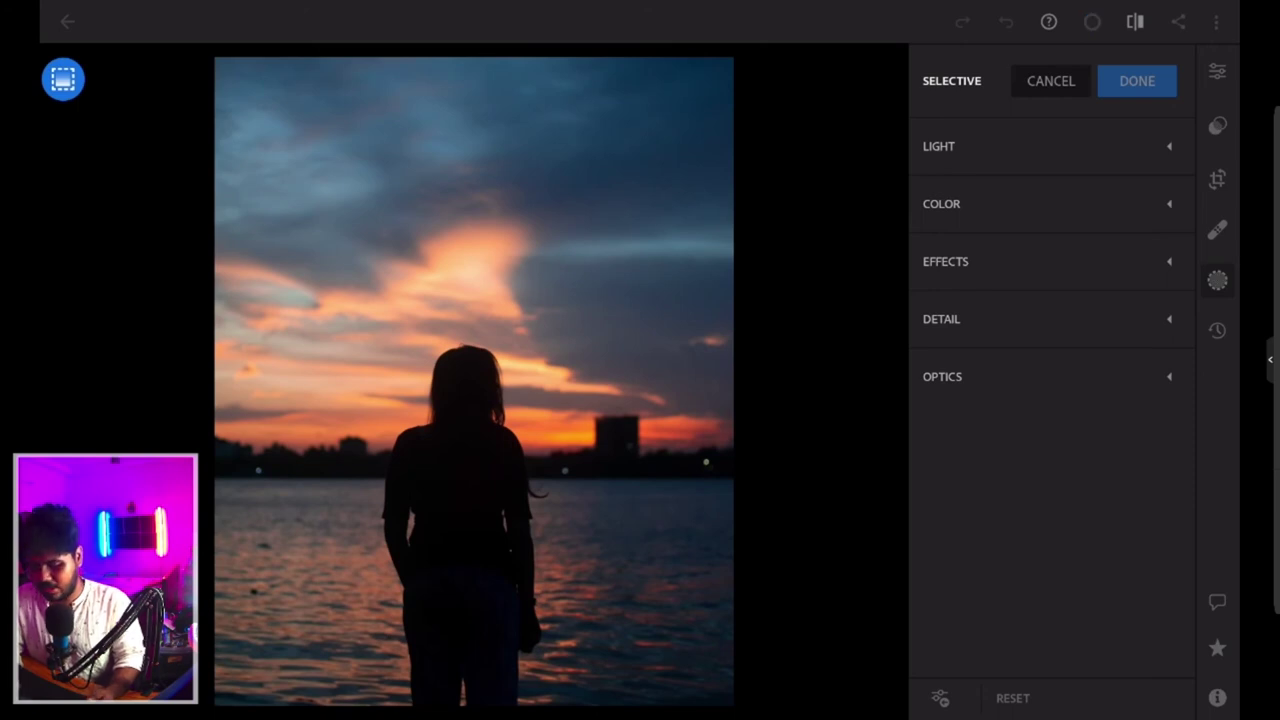
left_click_drag(440, 474, 440, 541)
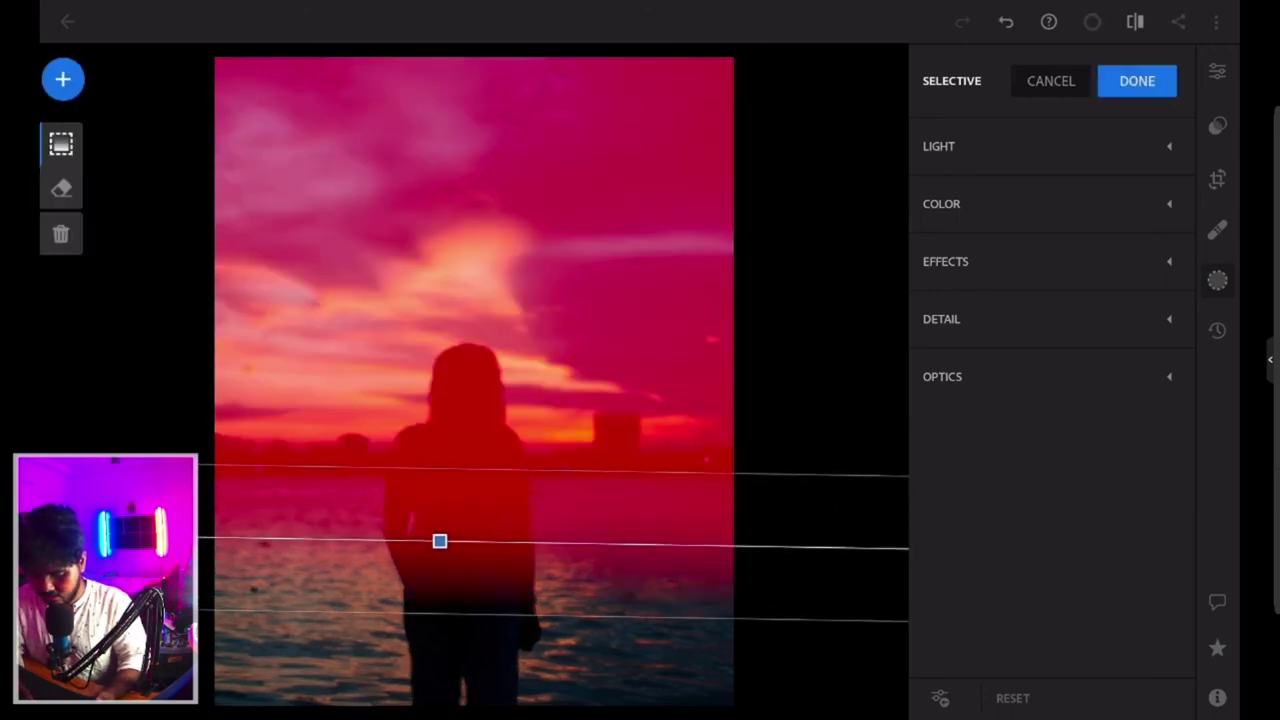
left_click_drag(700, 510, 624, 357)
left_click_drag(689, 281, 800, 548)
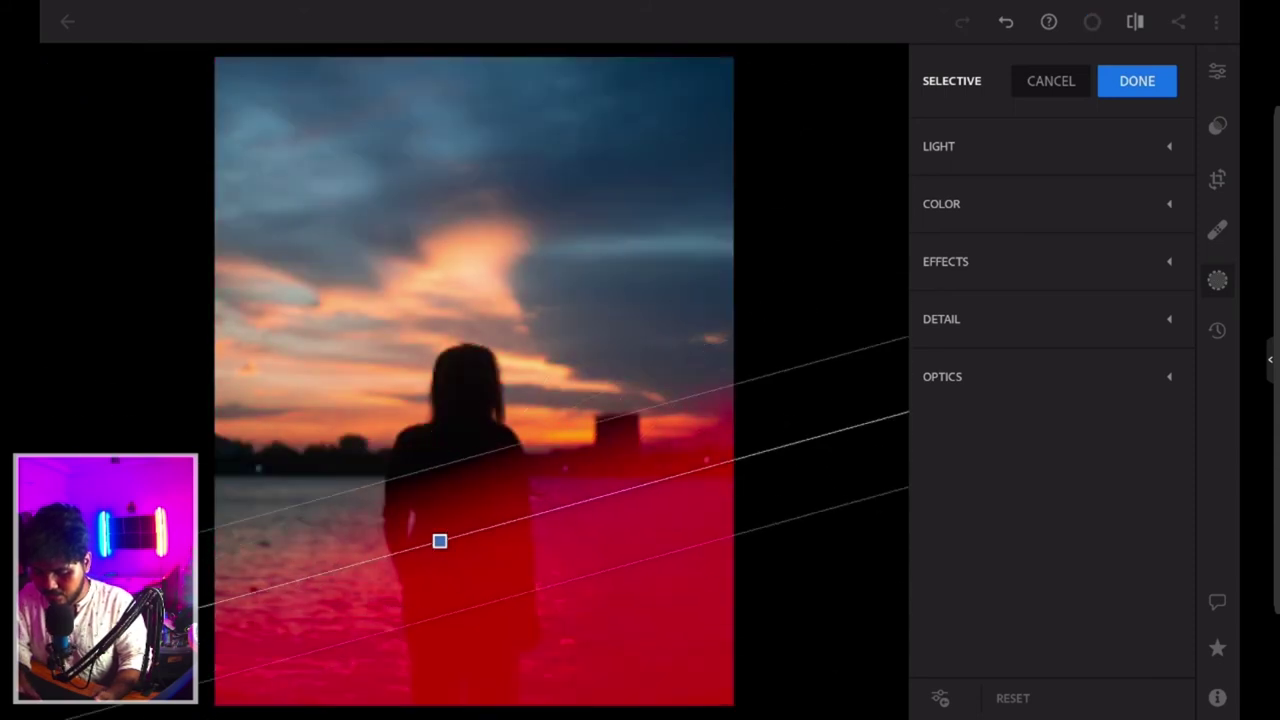
left_click_drag(440, 541, 472, 451)
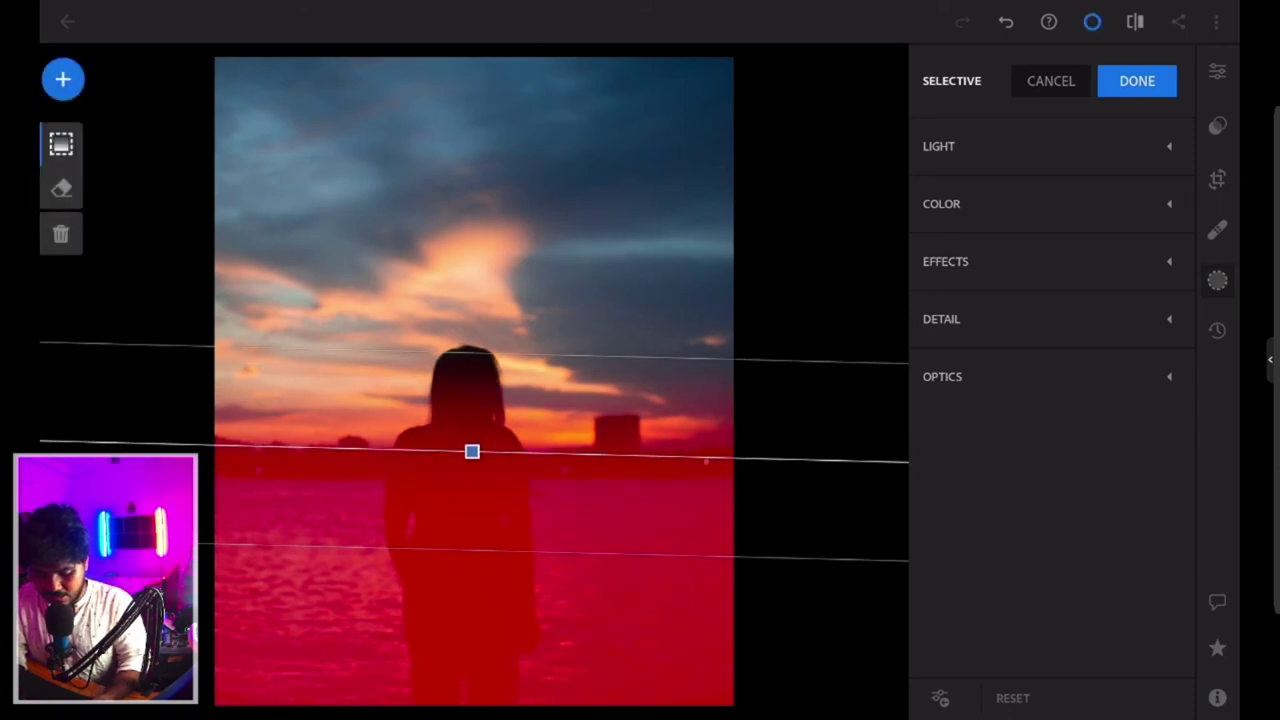
- Give the gradient mask Exposure 0.86 EV, Contrast 41, Shadows 19, Blacks -4 and apply it
left_click(939, 146)
left_click_drag(1051, 196, 1082, 196)
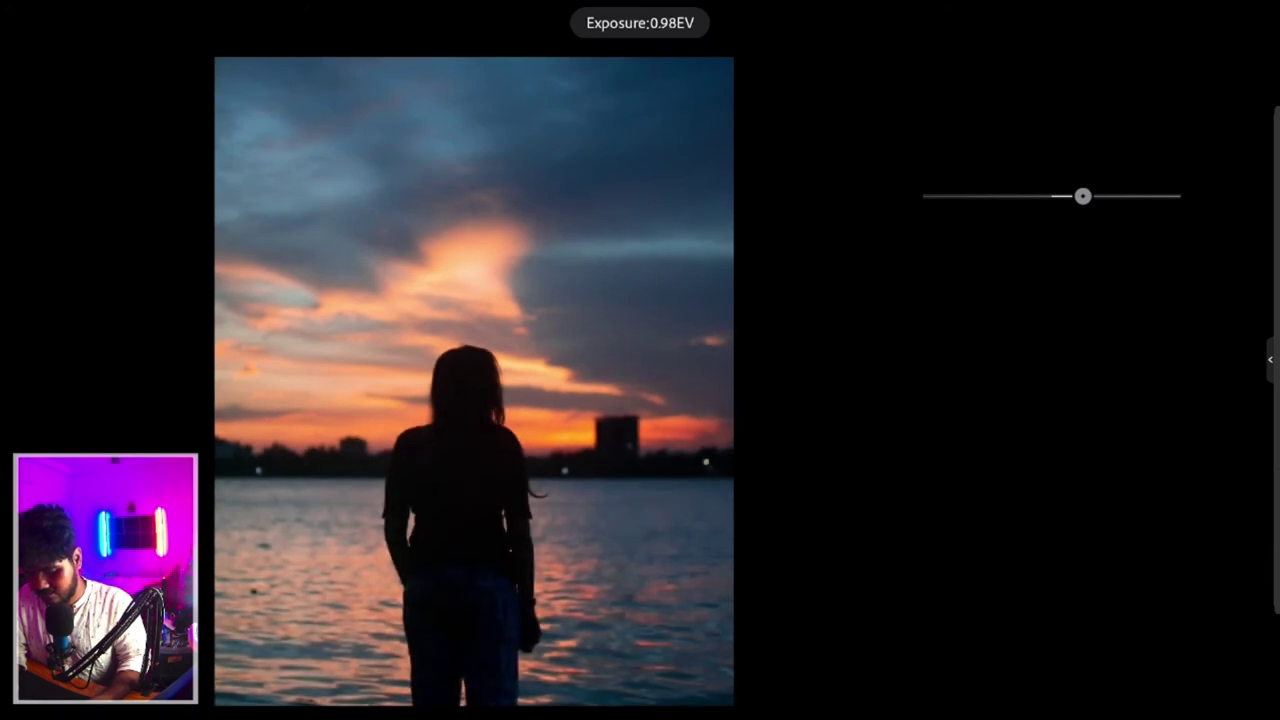
left_click_drag(1081, 196, 1079, 196)
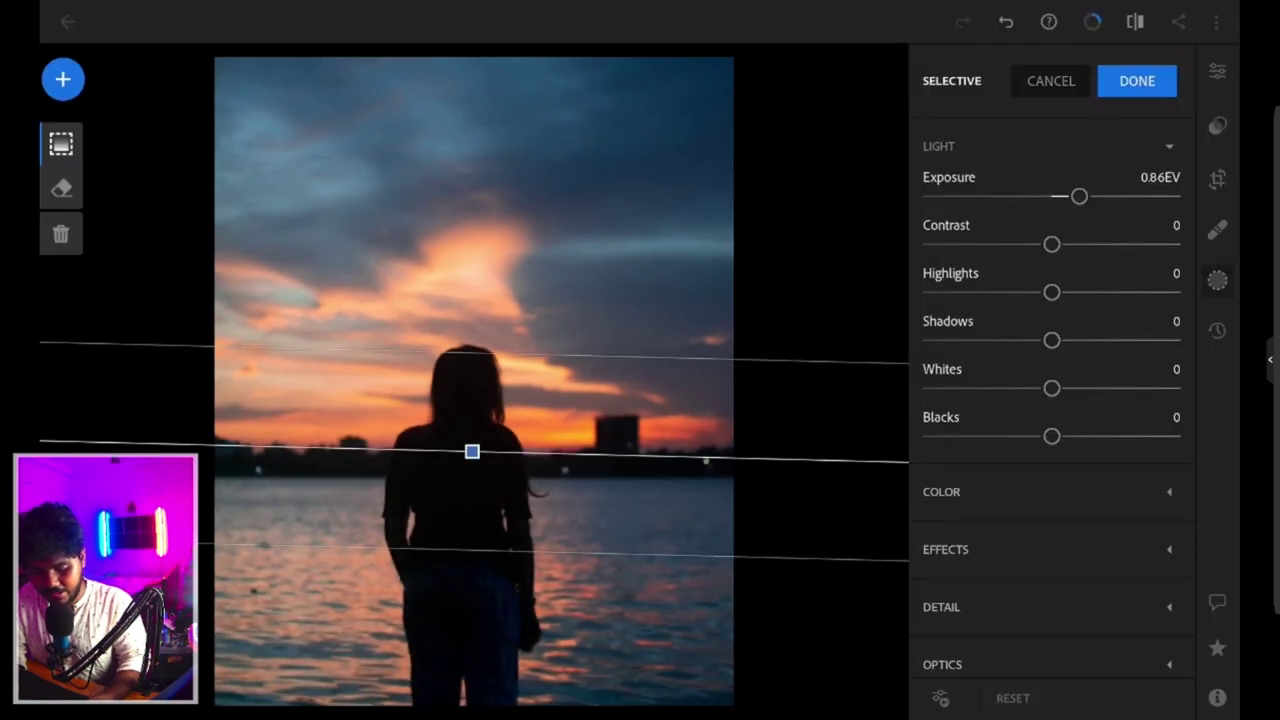
left_click_drag(1051, 244, 1103, 244)
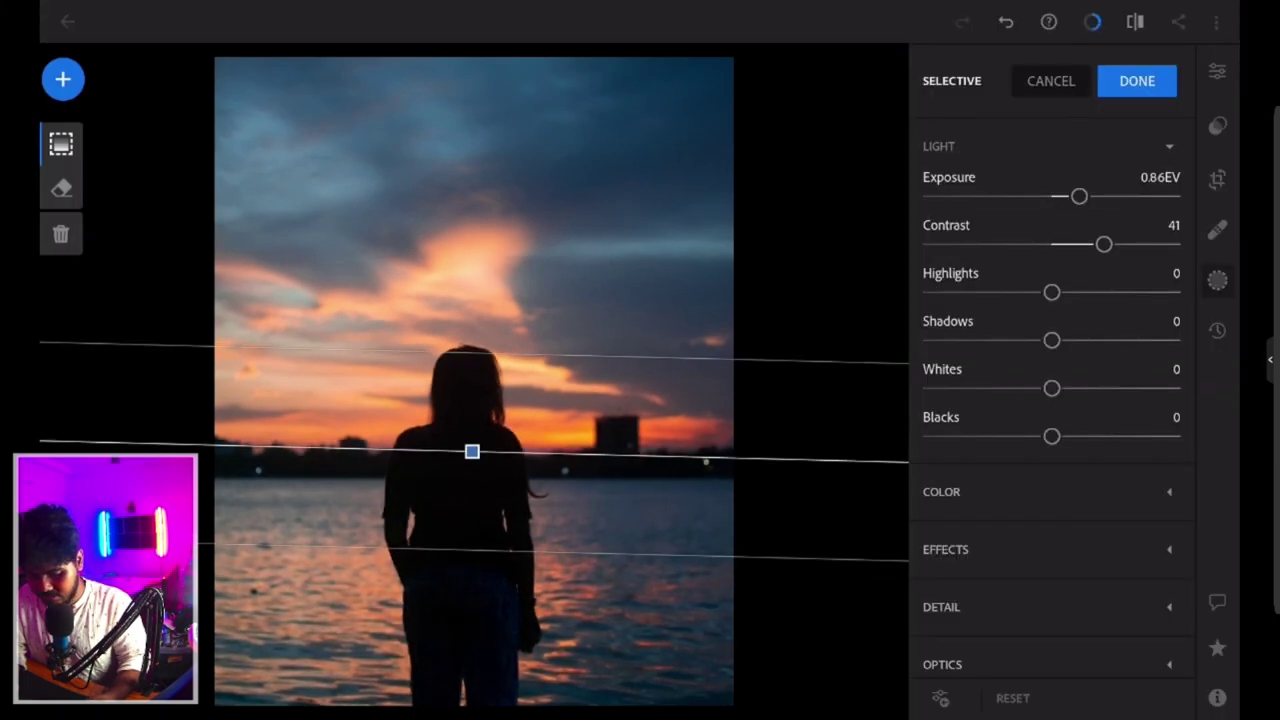
mouse_move(1051, 340)
left_mouse_down()
mouse_move(1073, 340)
mouse_move(1027, 340)
mouse_move(1075, 340)
left_mouse_up()
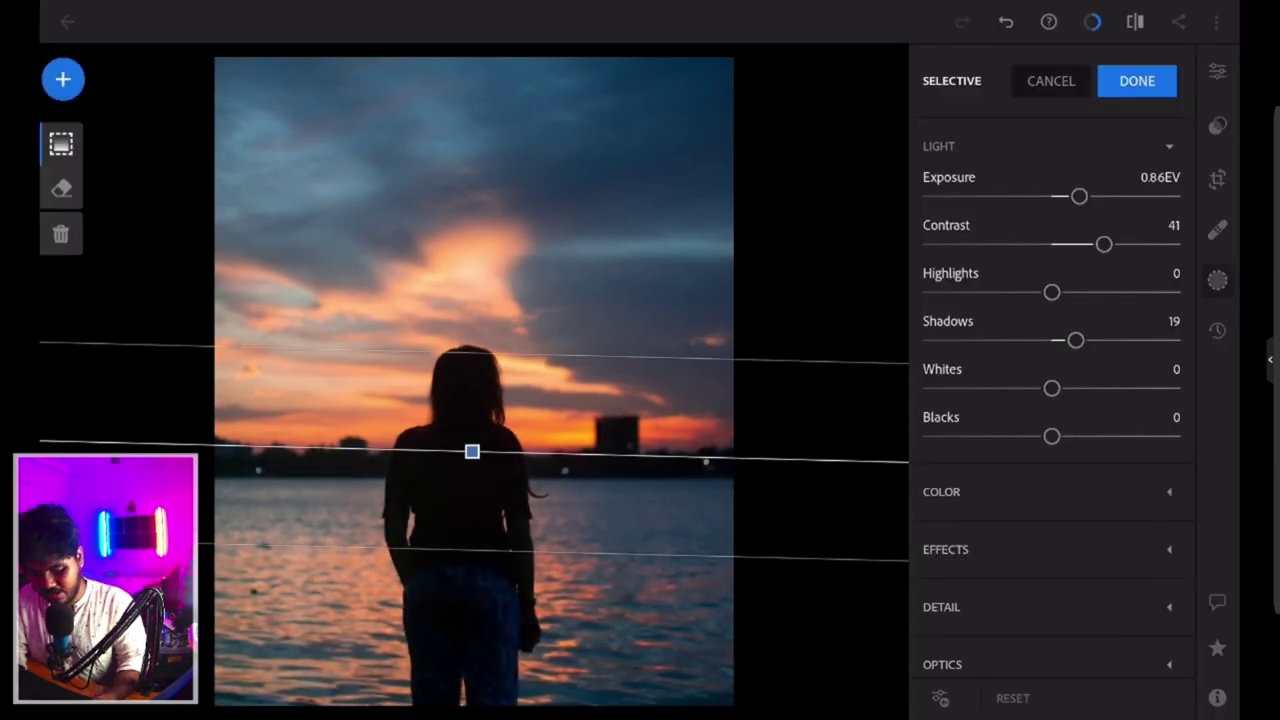
mouse_move(1051, 436)
left_mouse_down()
mouse_move(1031, 436)
mouse_move(1080, 436)
mouse_move(1026, 436)
mouse_move(1063, 436)
mouse_move(1045, 436)
left_mouse_up()
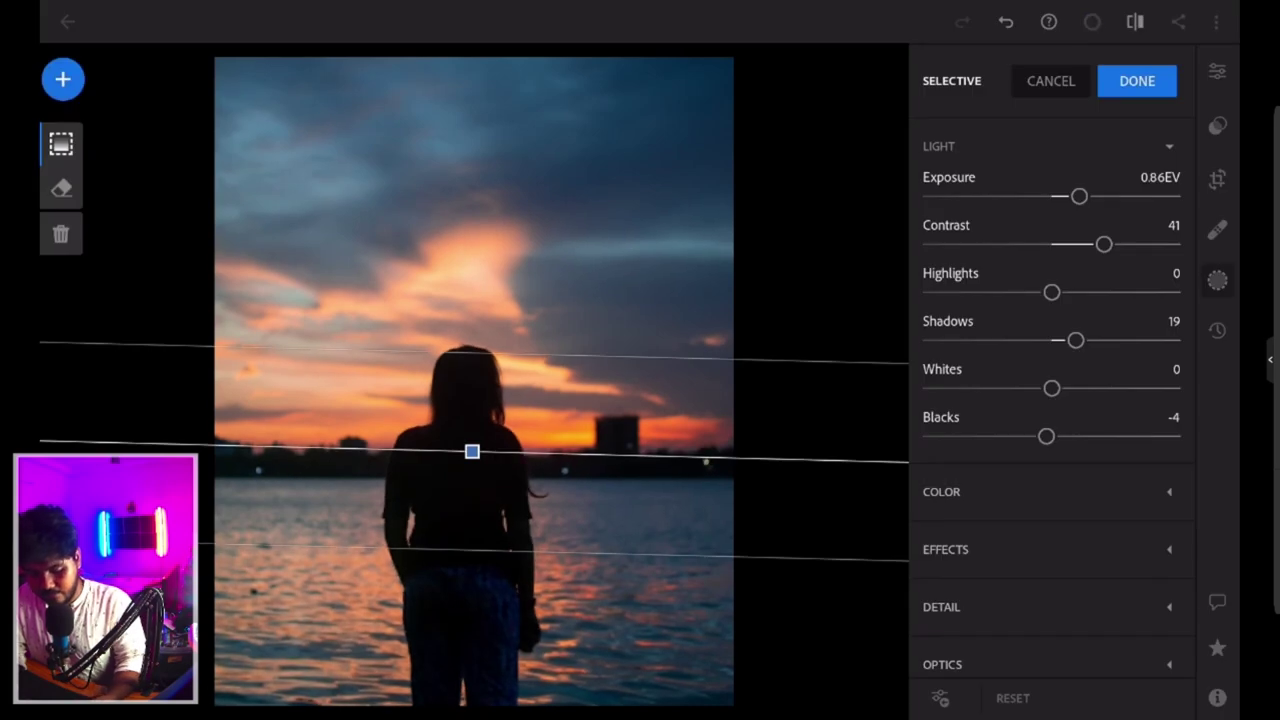
left_click(1137, 80)
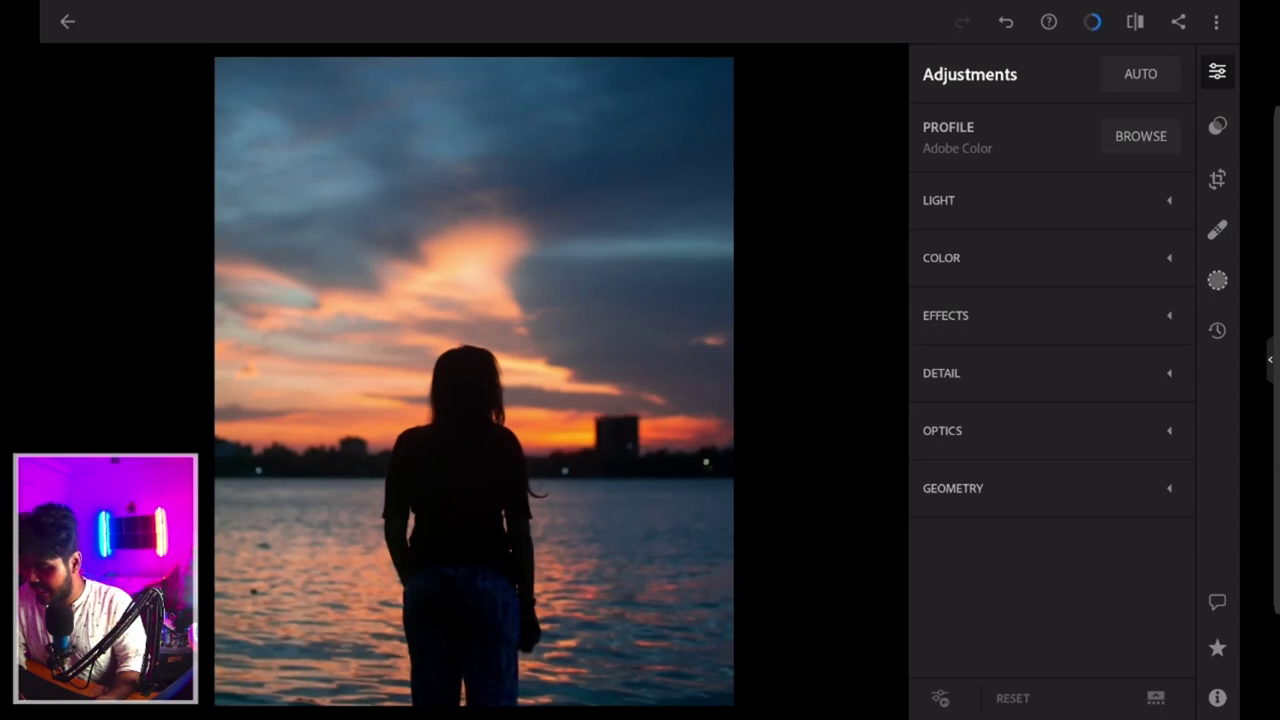
- Toggle Before/After with the backslash key to compare against the original
left_click(1090, 20)
key("backslash")
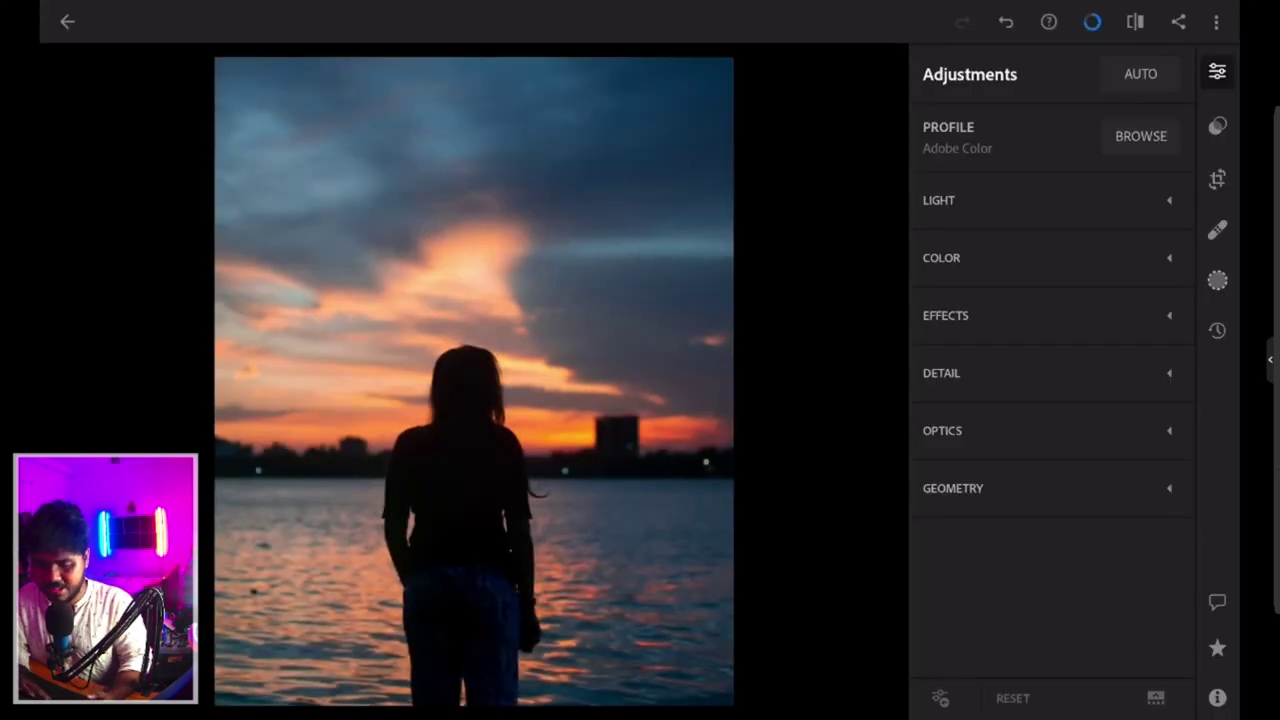
key("backslash")
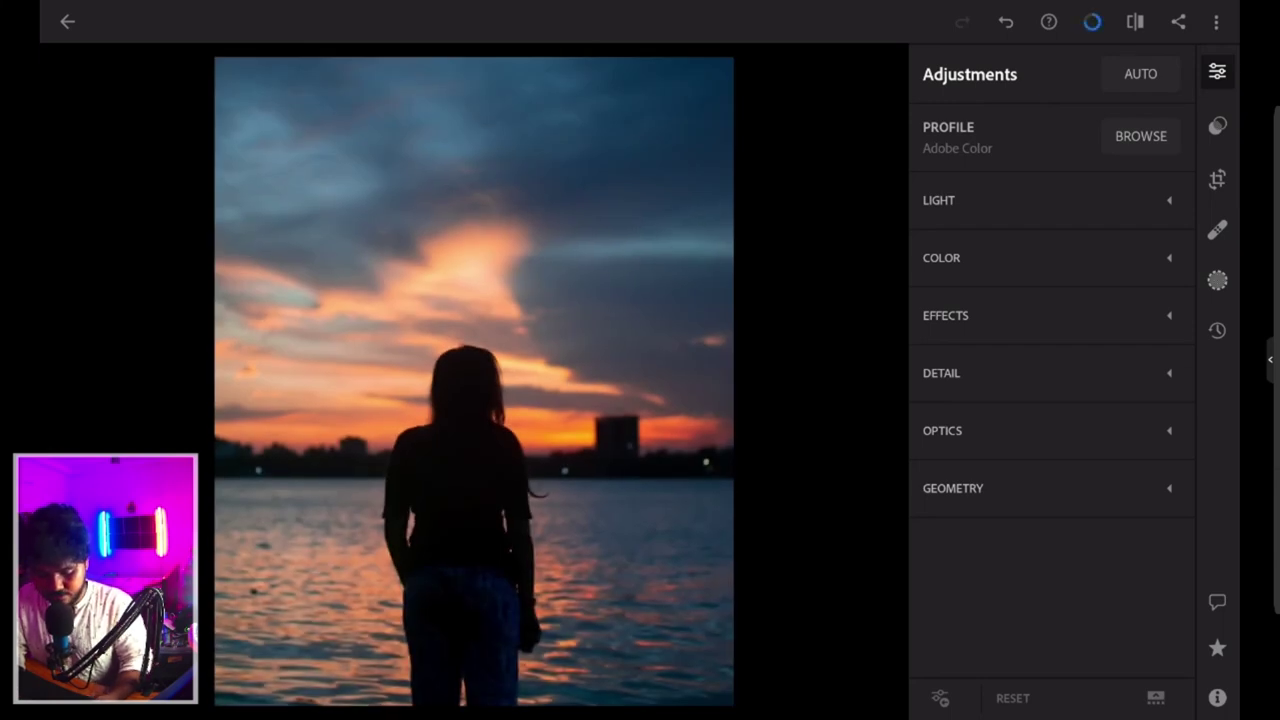
- Raise Sharpening in the Detail panel from 40 to about 67
left_click(1080, 373)
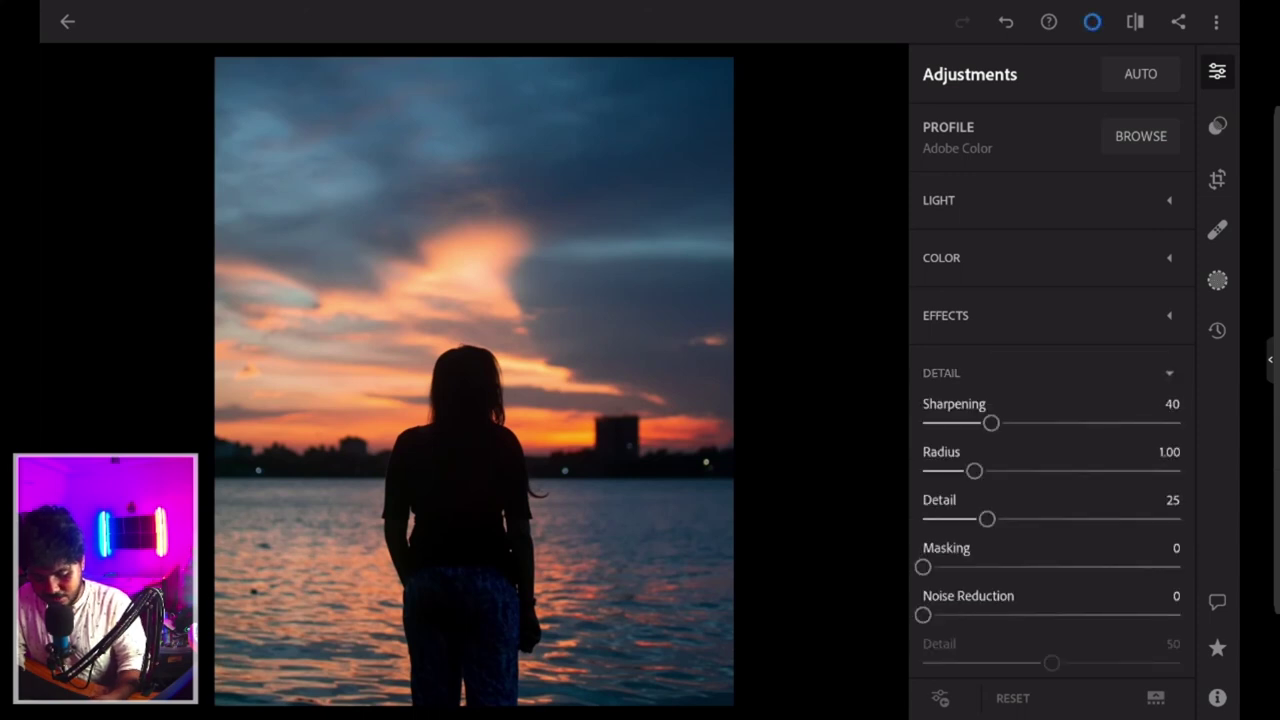
scroll(1050, 450, "down", 2)
left_click_drag(991, 343, 1036, 343)
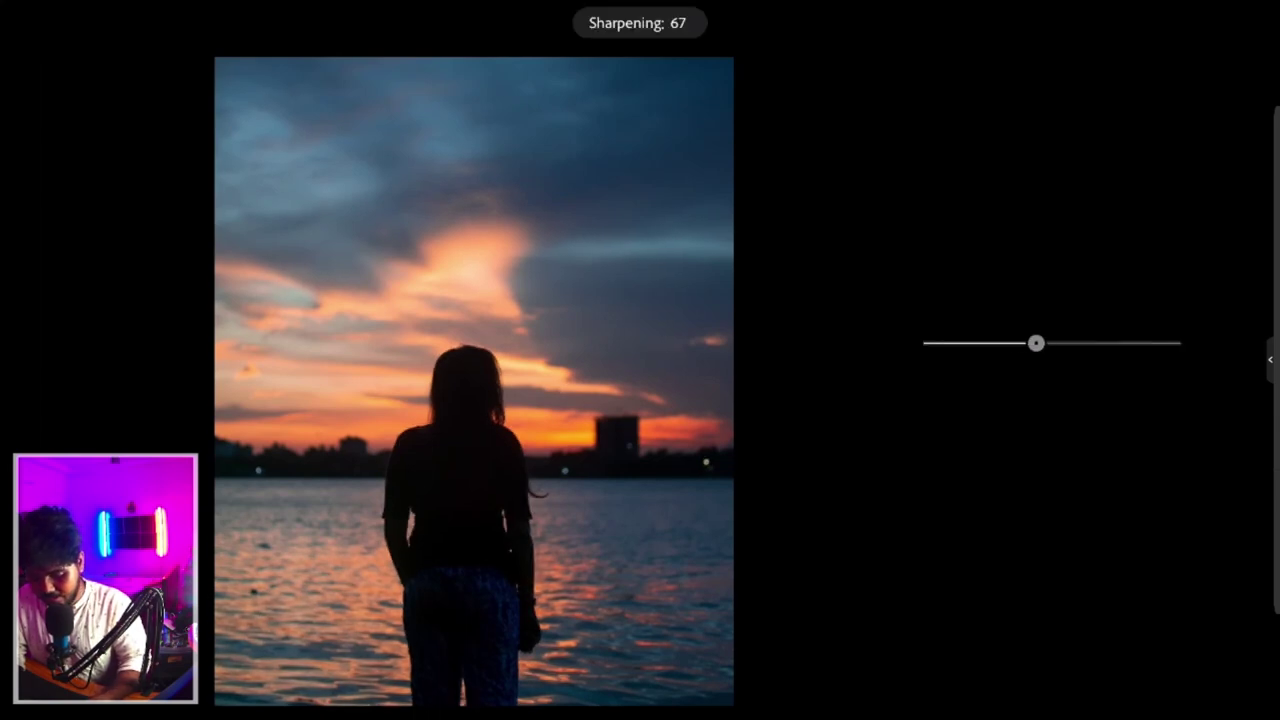
scroll(1050, 400, "down", 2)
scroll(1050, 400, "down", 3)
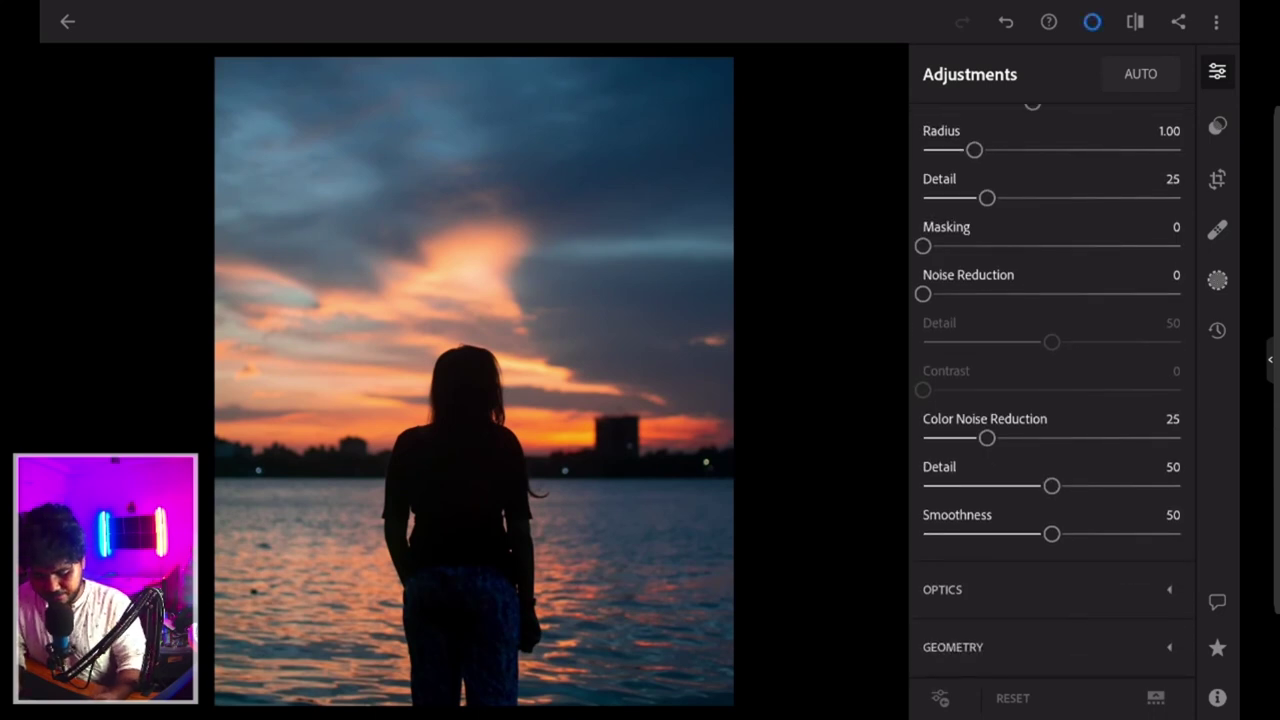
left_click(942, 589)
- Enable Lens Correction to apply the Nikon 35mm profile, then collapse Optics and Detail
left_click(479, 388)
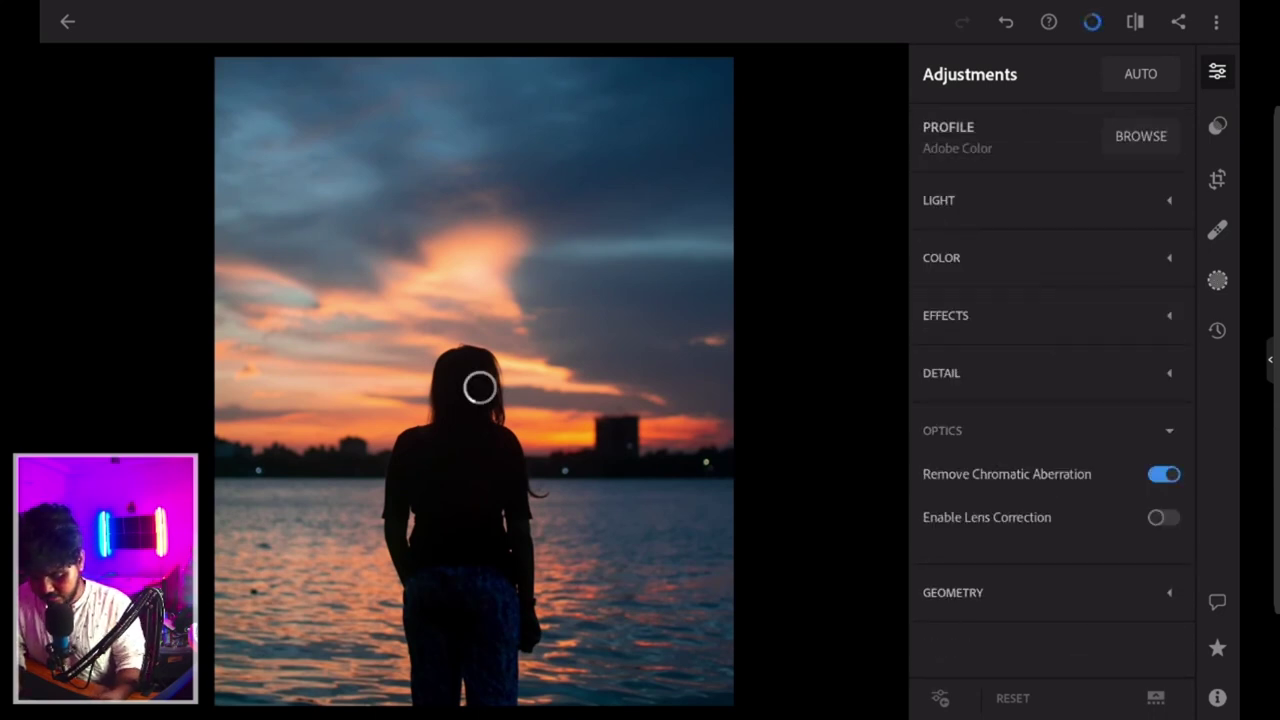
left_click(1163, 517)
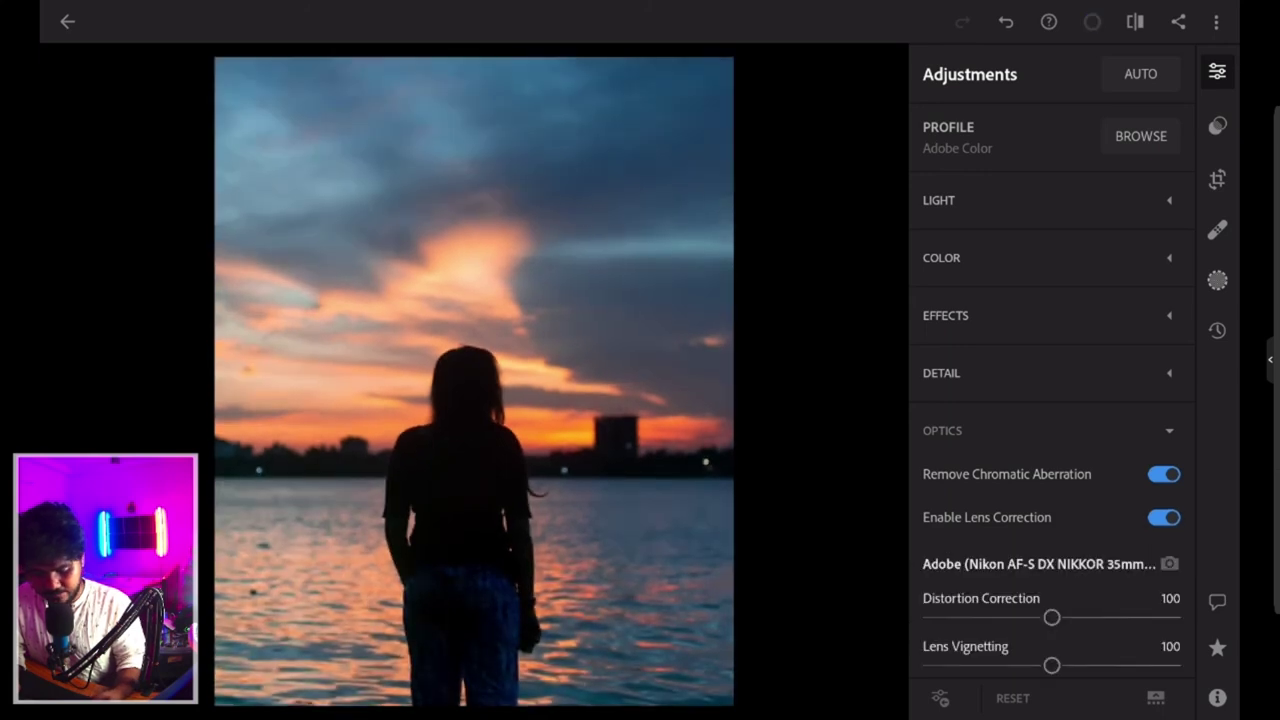
left_click(1050, 430)
left_click(1090, 373)
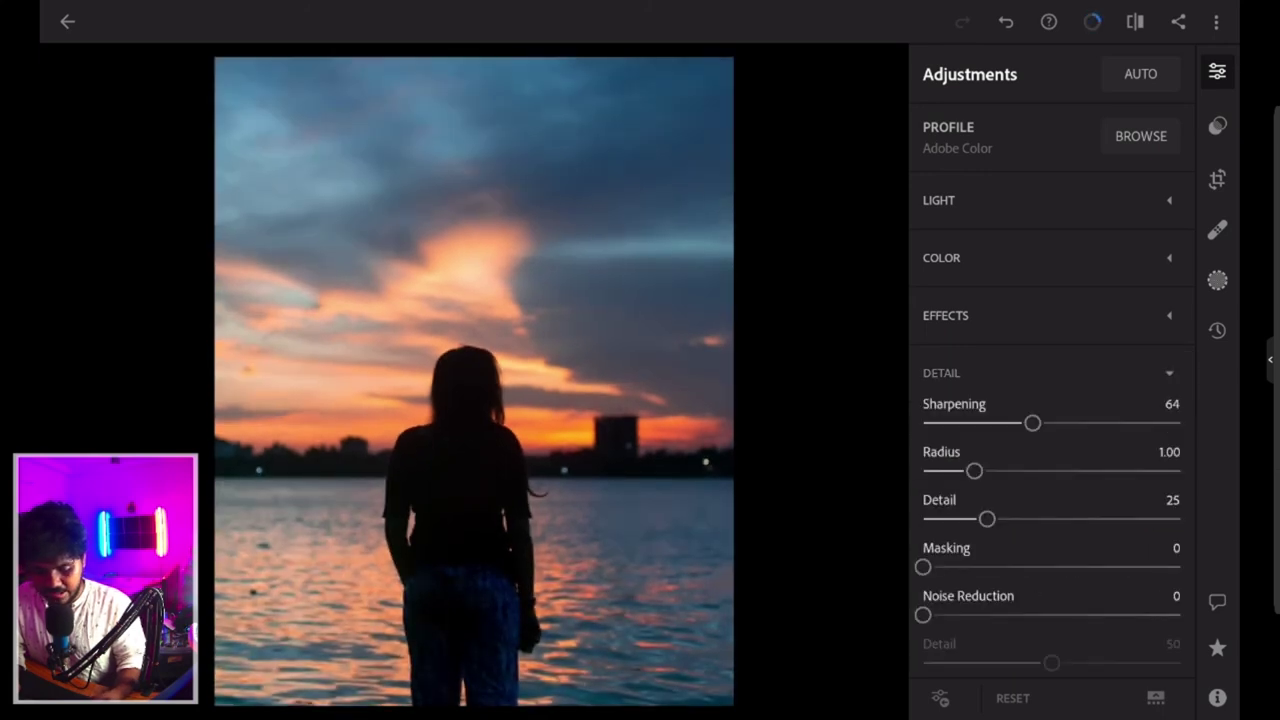
left_click(1050, 373)
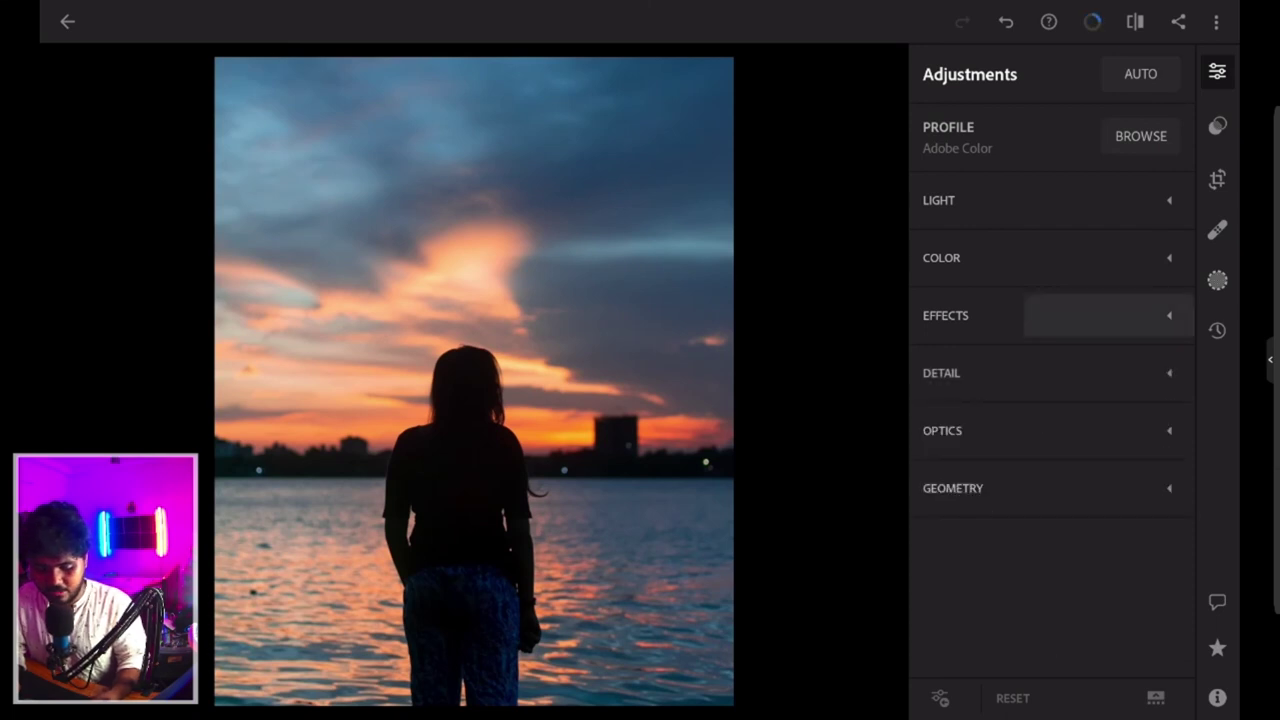
- Set Texture 1, Clarity 1, Vignette -9, Midpoint 36, Feather 61, then compare Before/After
left_click(1050, 315)
left_click_drag(1051, 365, 1053, 365)
left_click_drag(1051, 413, 1053, 413)
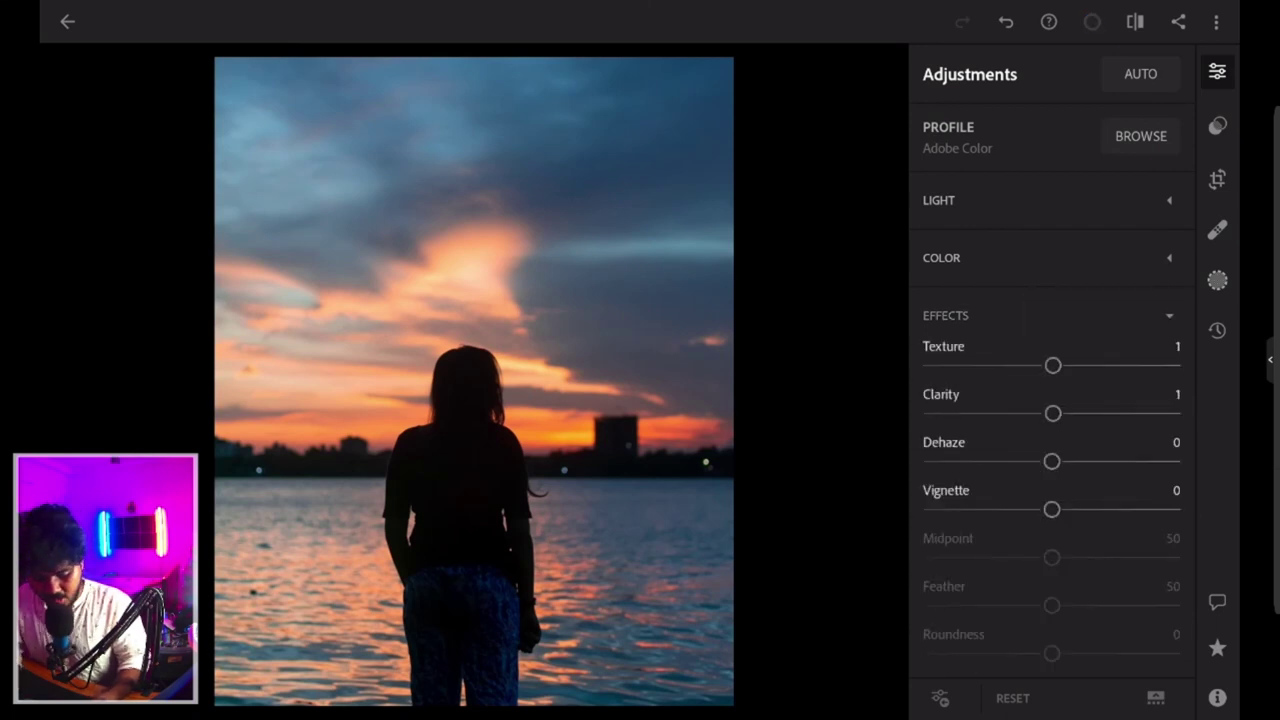
mouse_move(1051, 509)
left_mouse_down()
mouse_move(1066, 509)
mouse_move(1037, 509)
left_mouse_up()
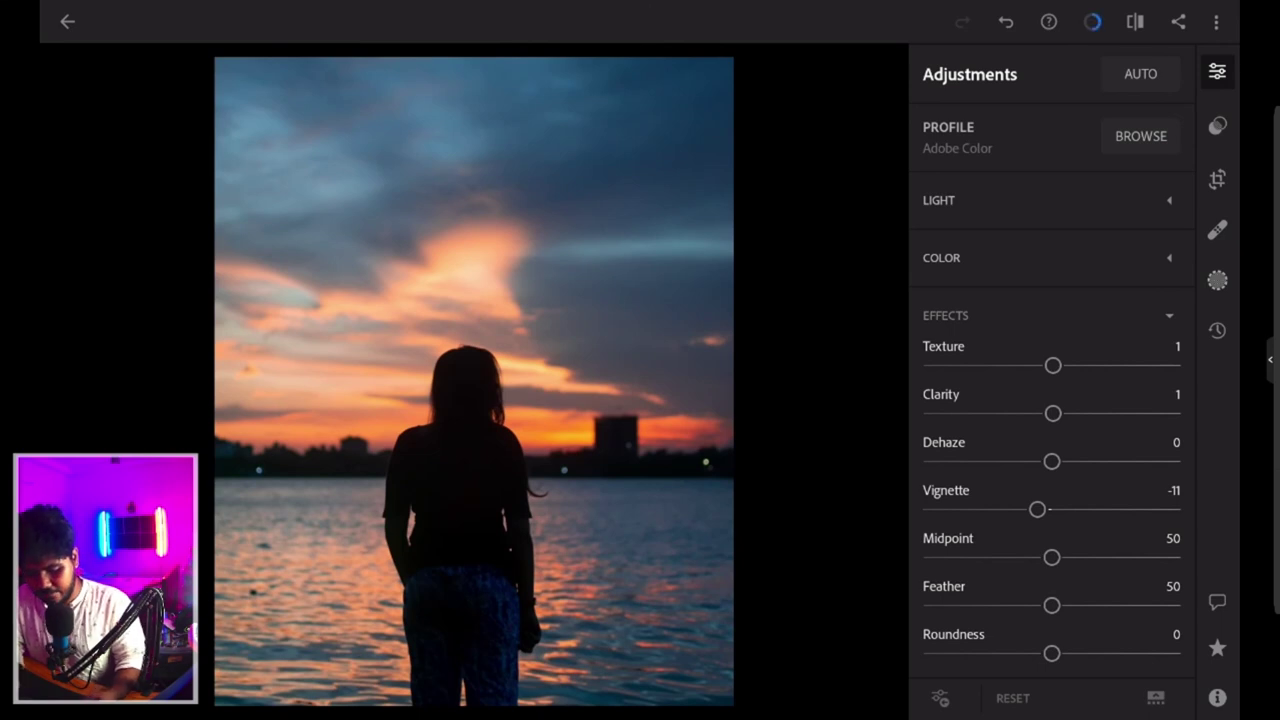
mouse_move(1037, 509)
left_mouse_down()
mouse_move(1003, 509)
mouse_move(1039, 509)
left_mouse_up()
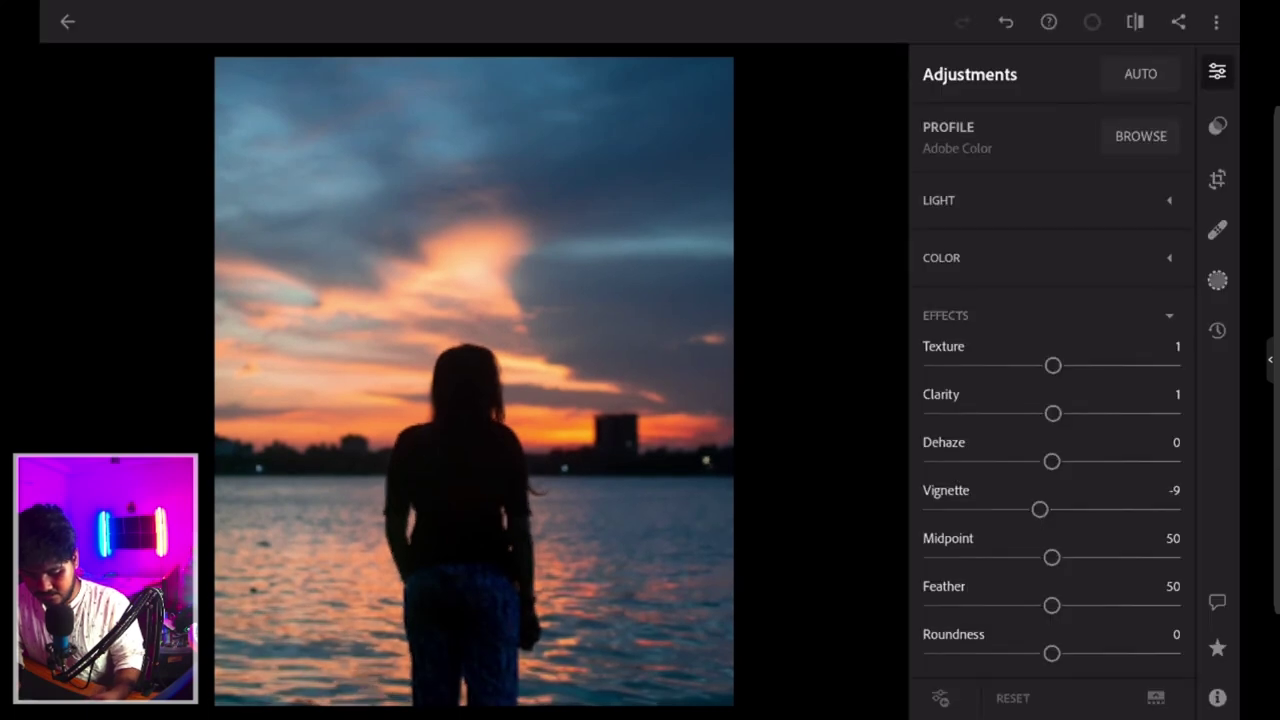
mouse_move(1051, 557)
left_mouse_down()
mouse_move(1097, 557)
mouse_move(1015, 557)
mouse_move(1080, 550)
left_mouse_up()
scroll(1050, 400, "down", 1)
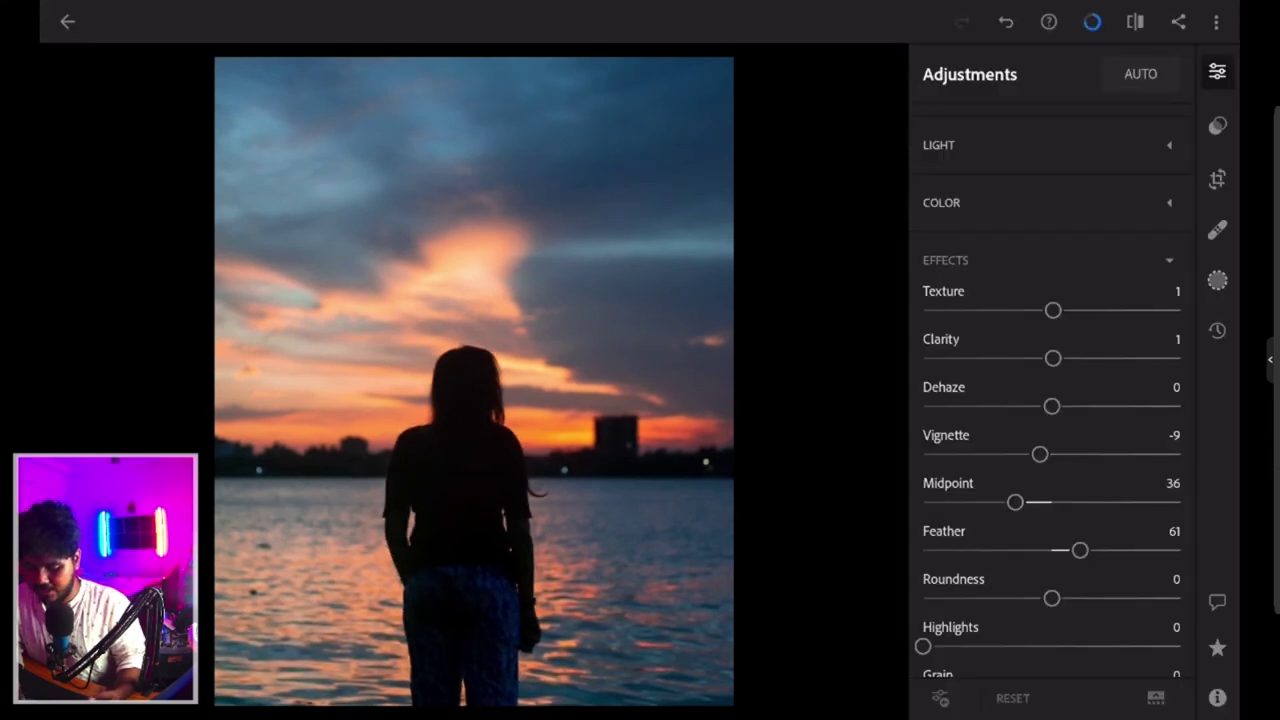
left_click(474, 380)
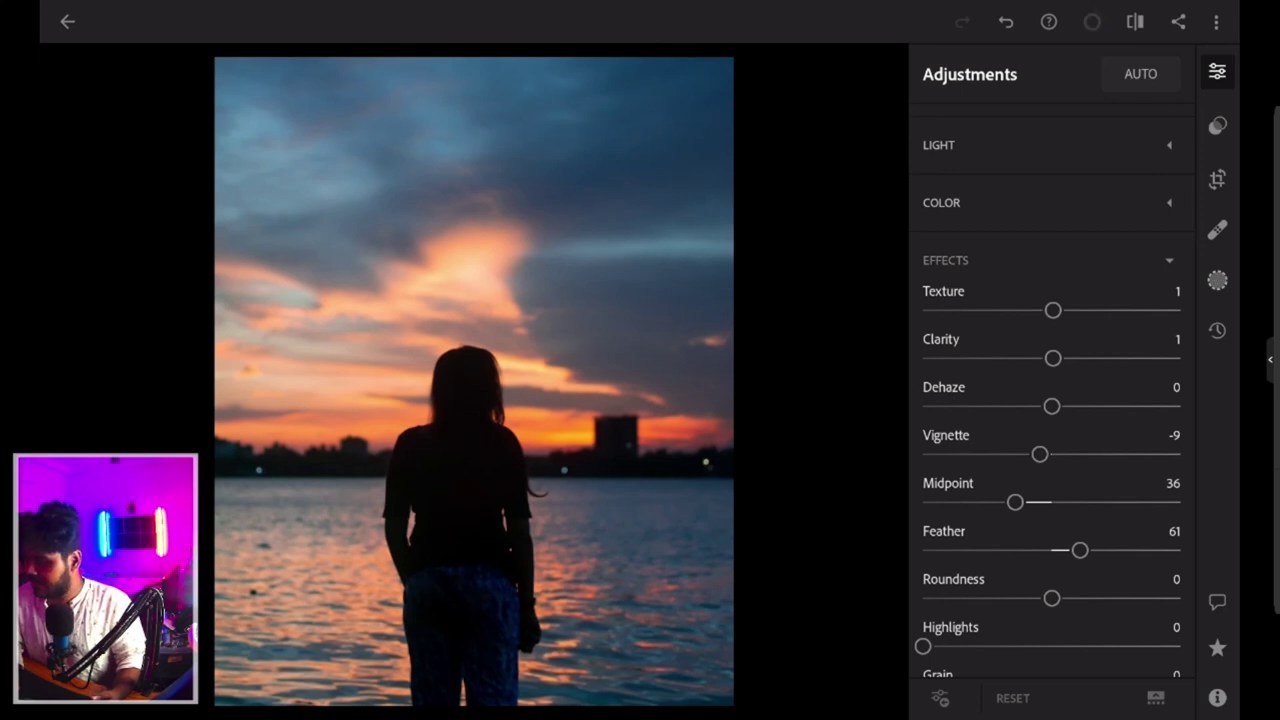
- Export the edited photo with Share > Save to Device
left_click(1179, 21)
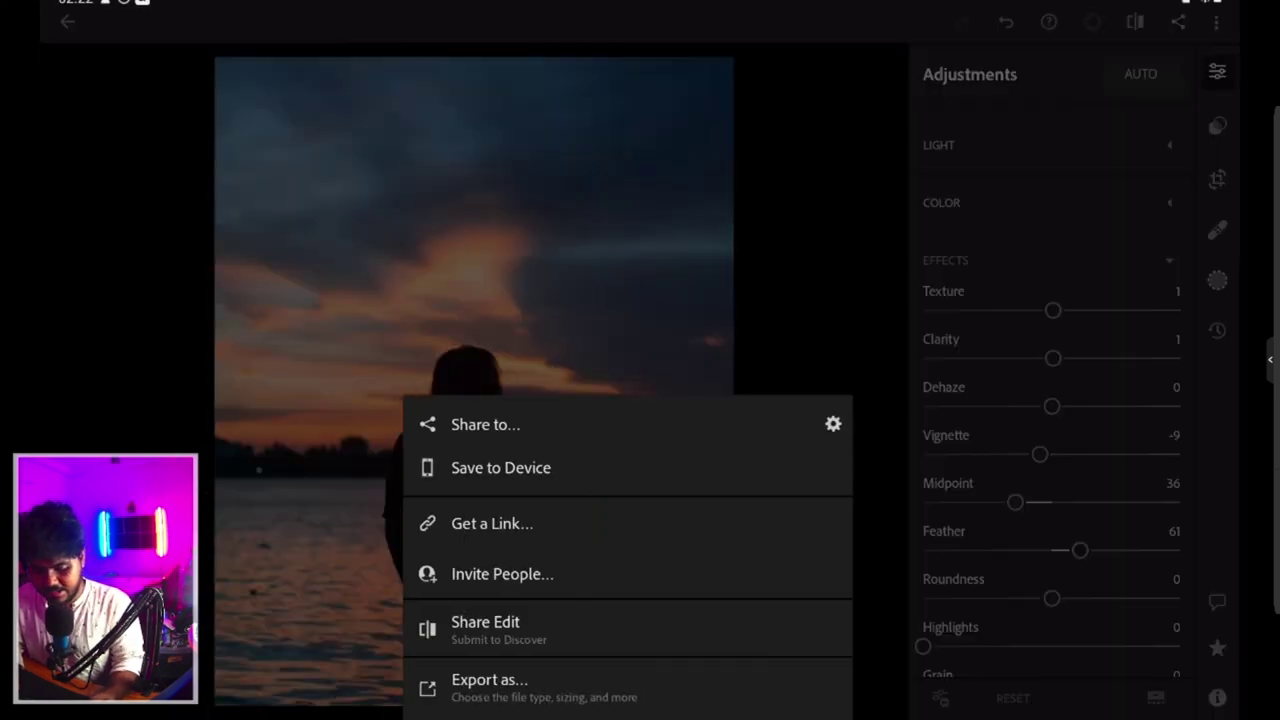
left_click(512, 467)
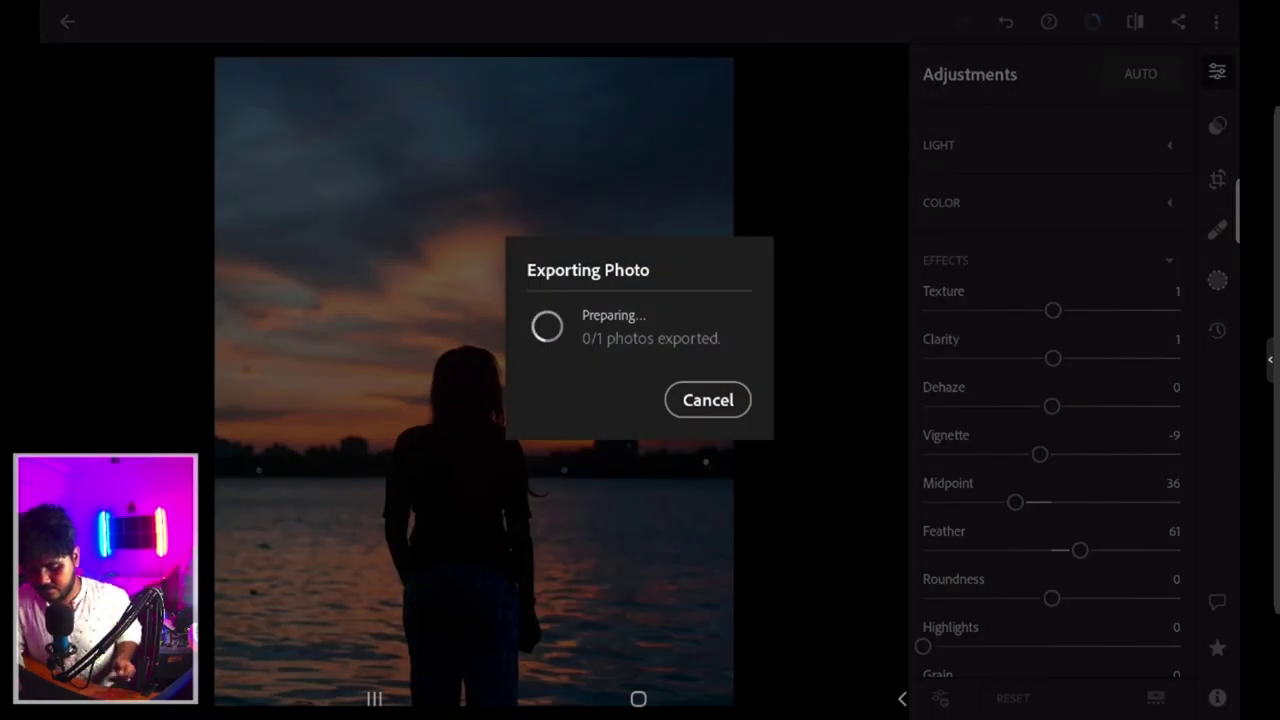